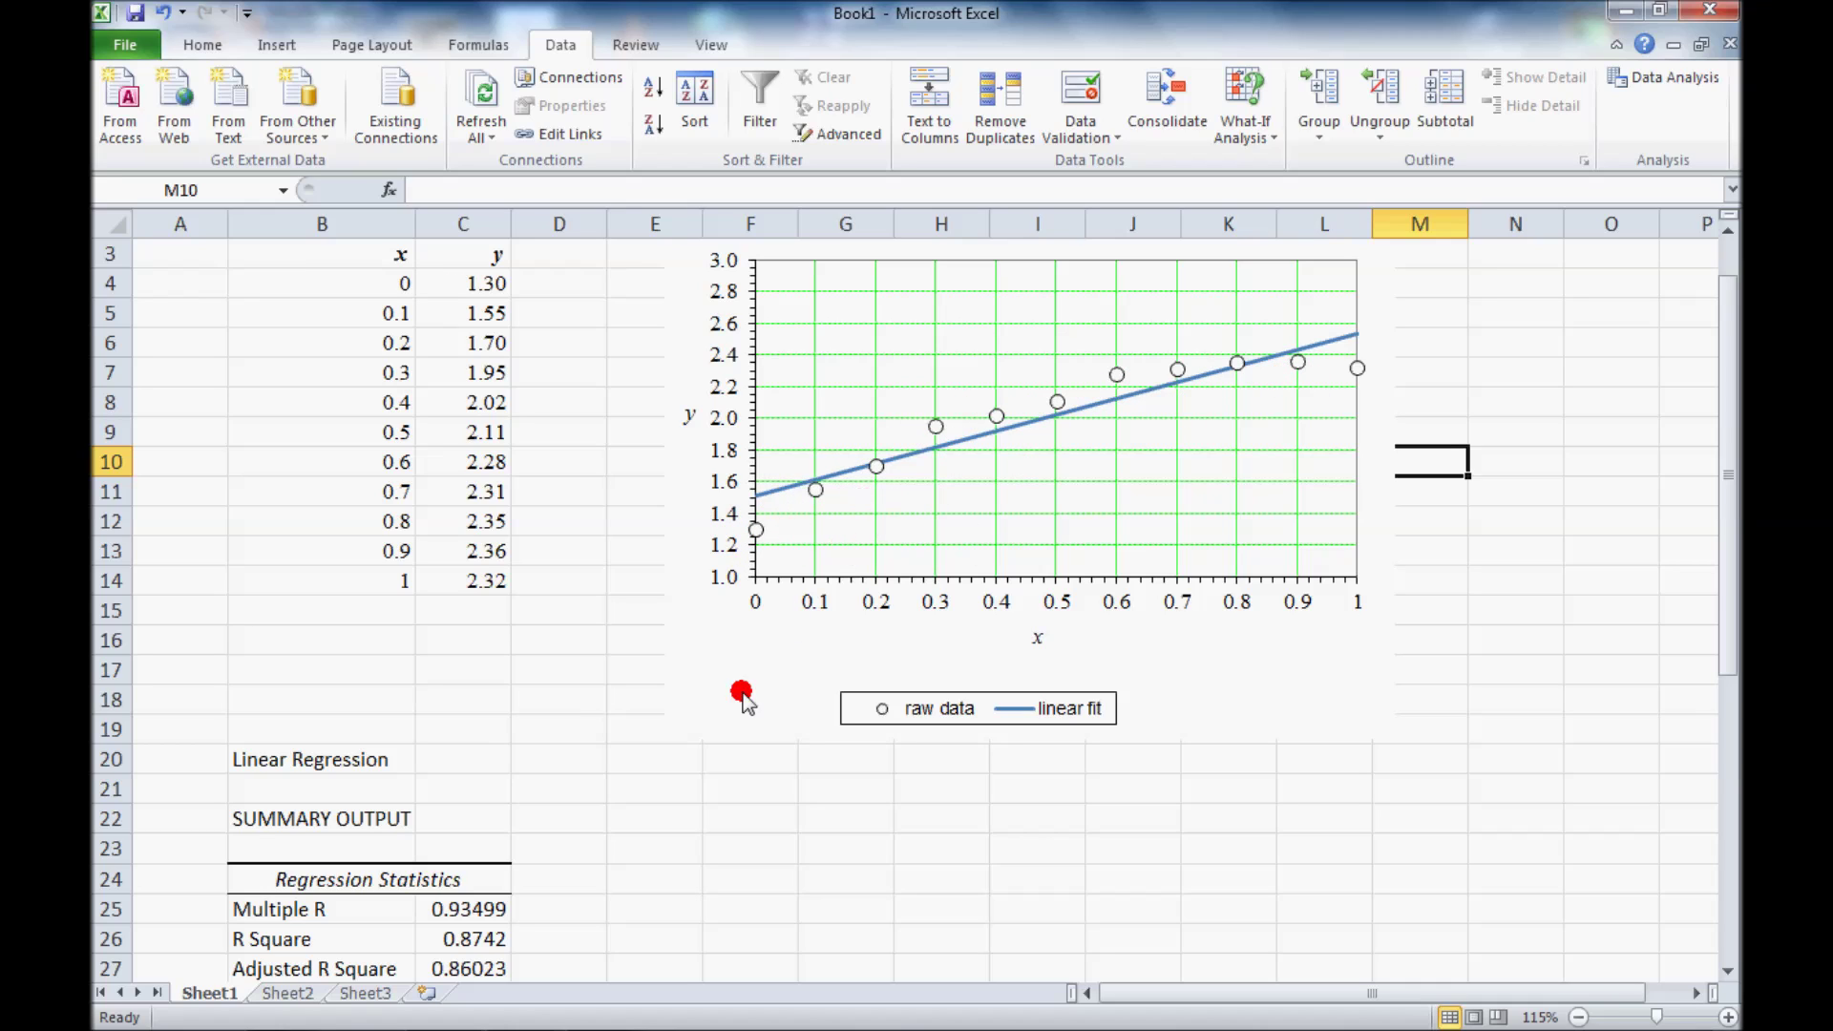
Add the label 'quadratic' in cell B46 below the linear regression output.
scroll(668, 688, "down", 9)
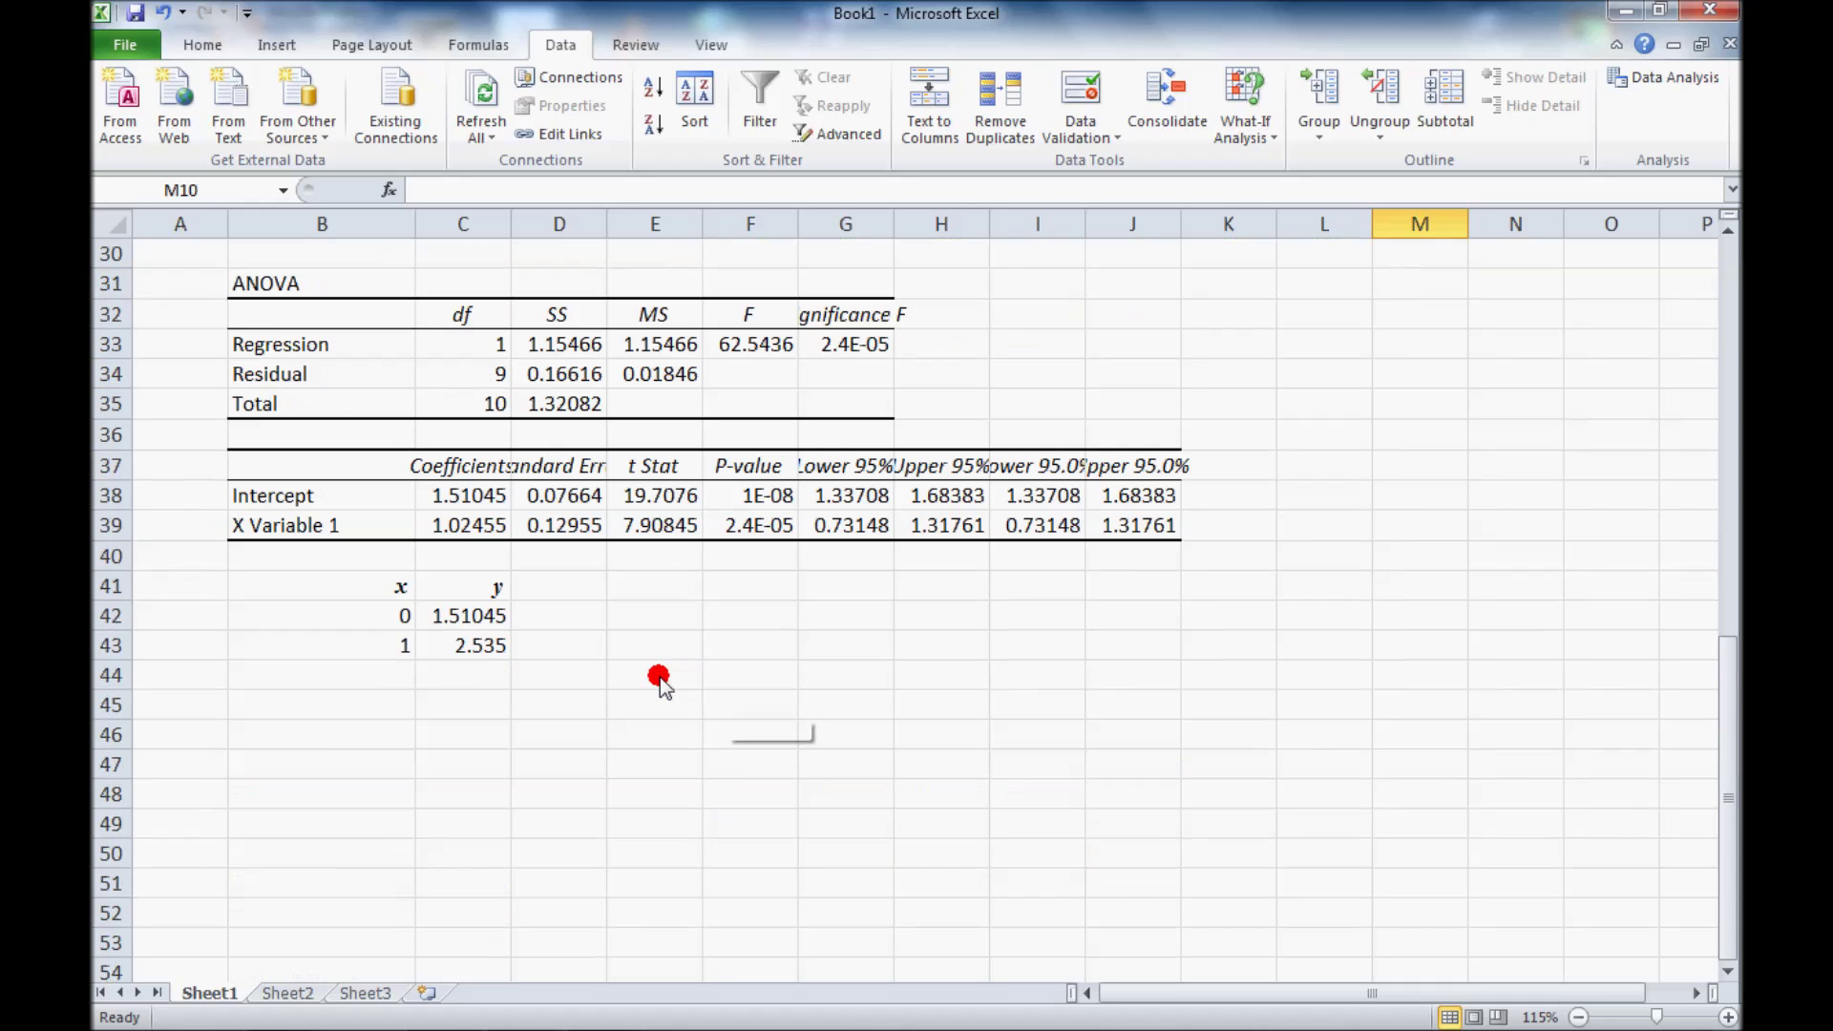
left_click(315, 738)
type("quadratic")
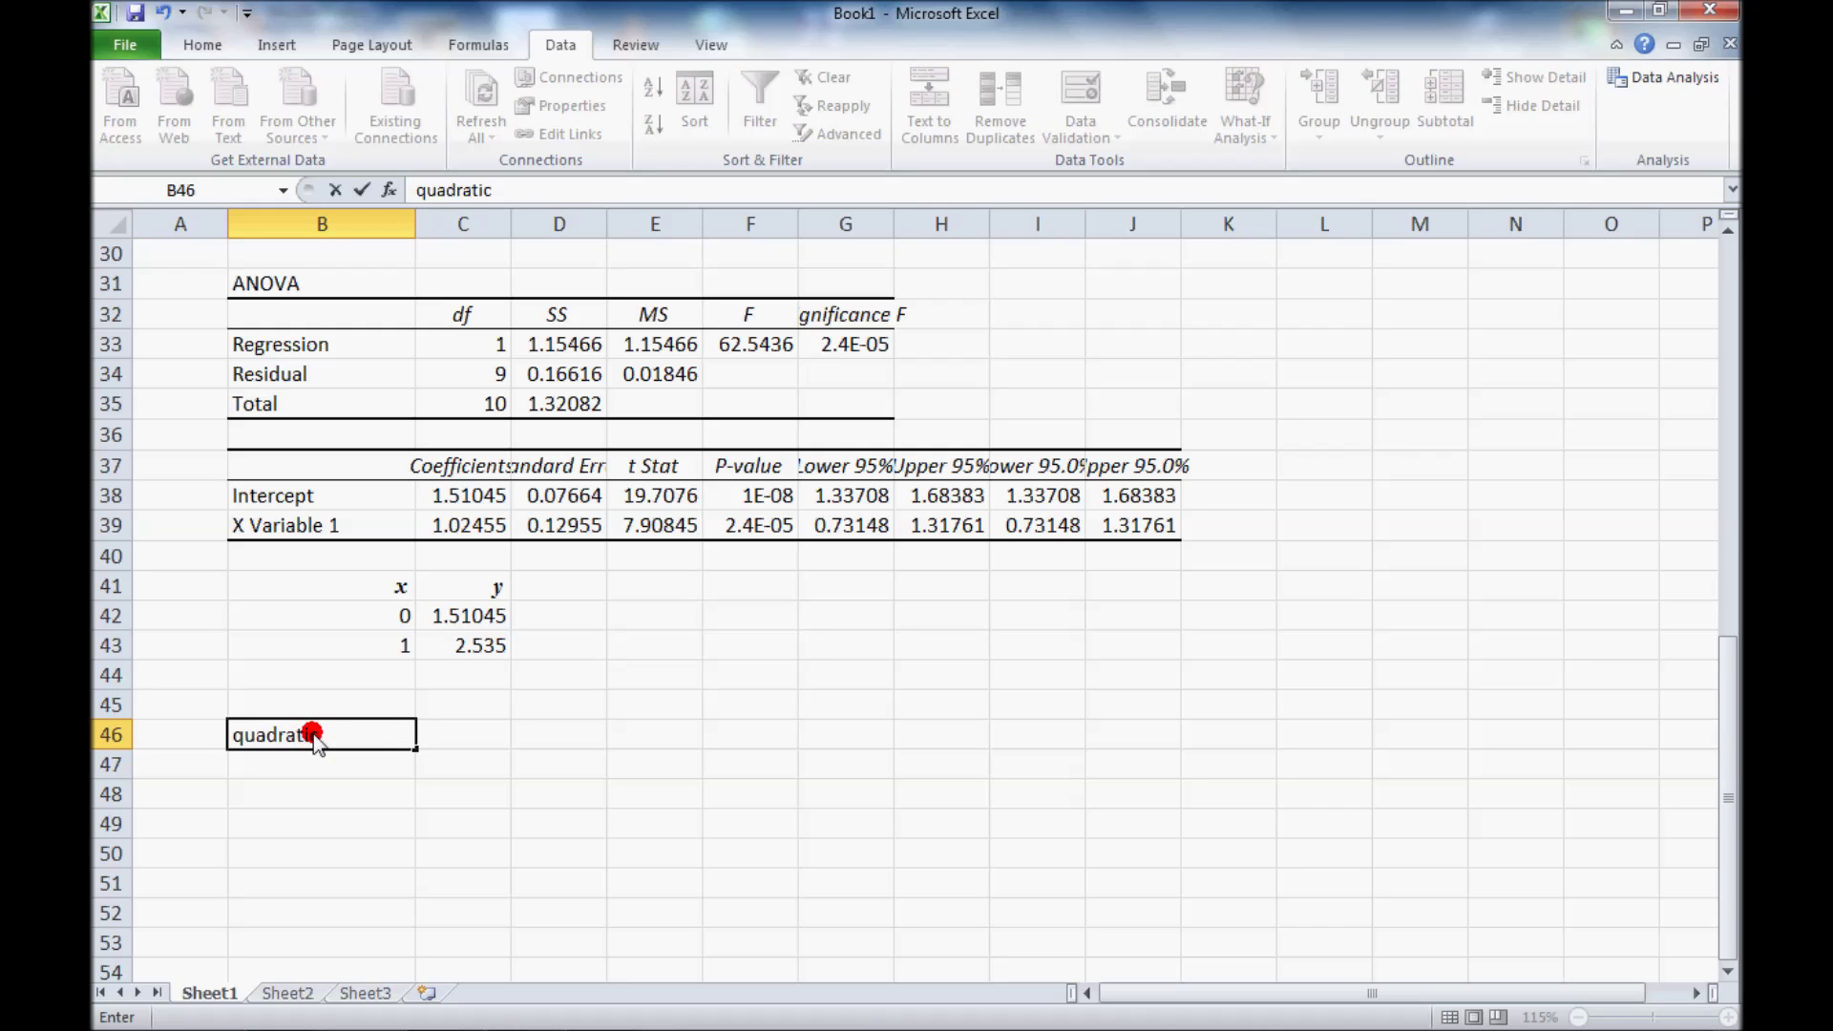
key("Return")
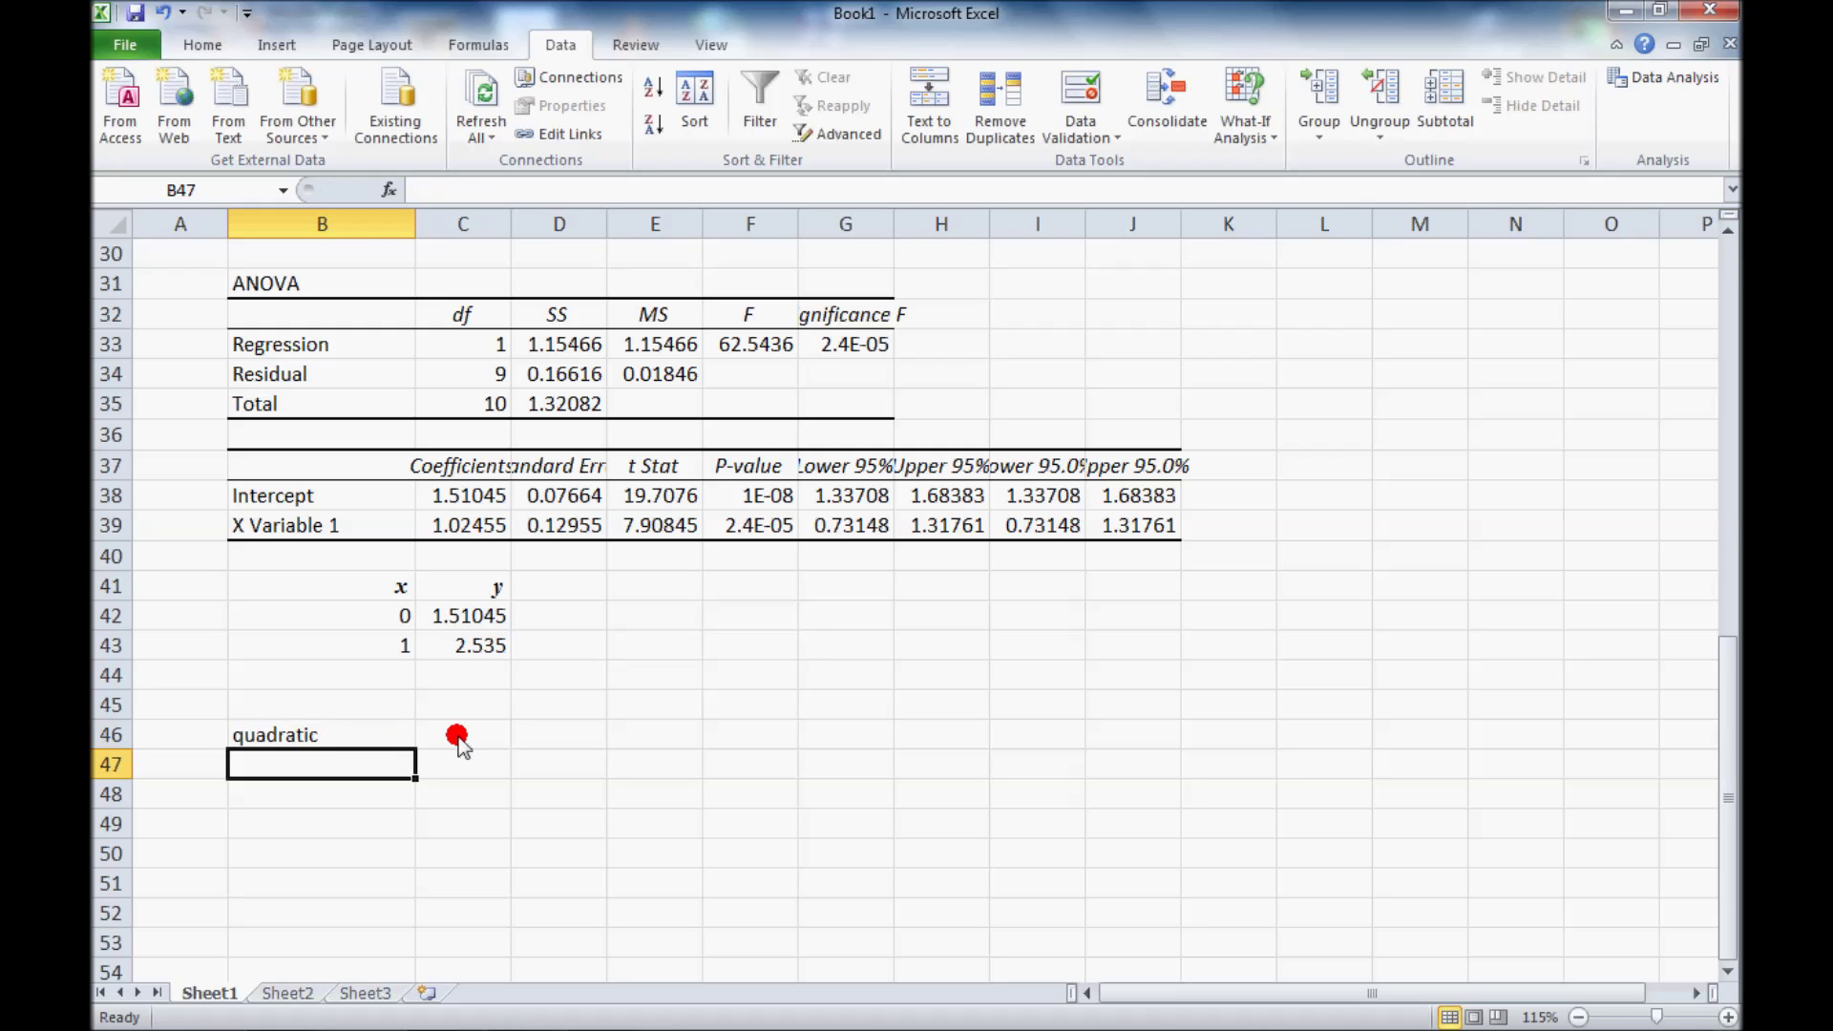
Return to the top of the sheet and select the y values in column C.
scroll(561, 688, "up", 6)
scroll(554, 683, "up", 3)
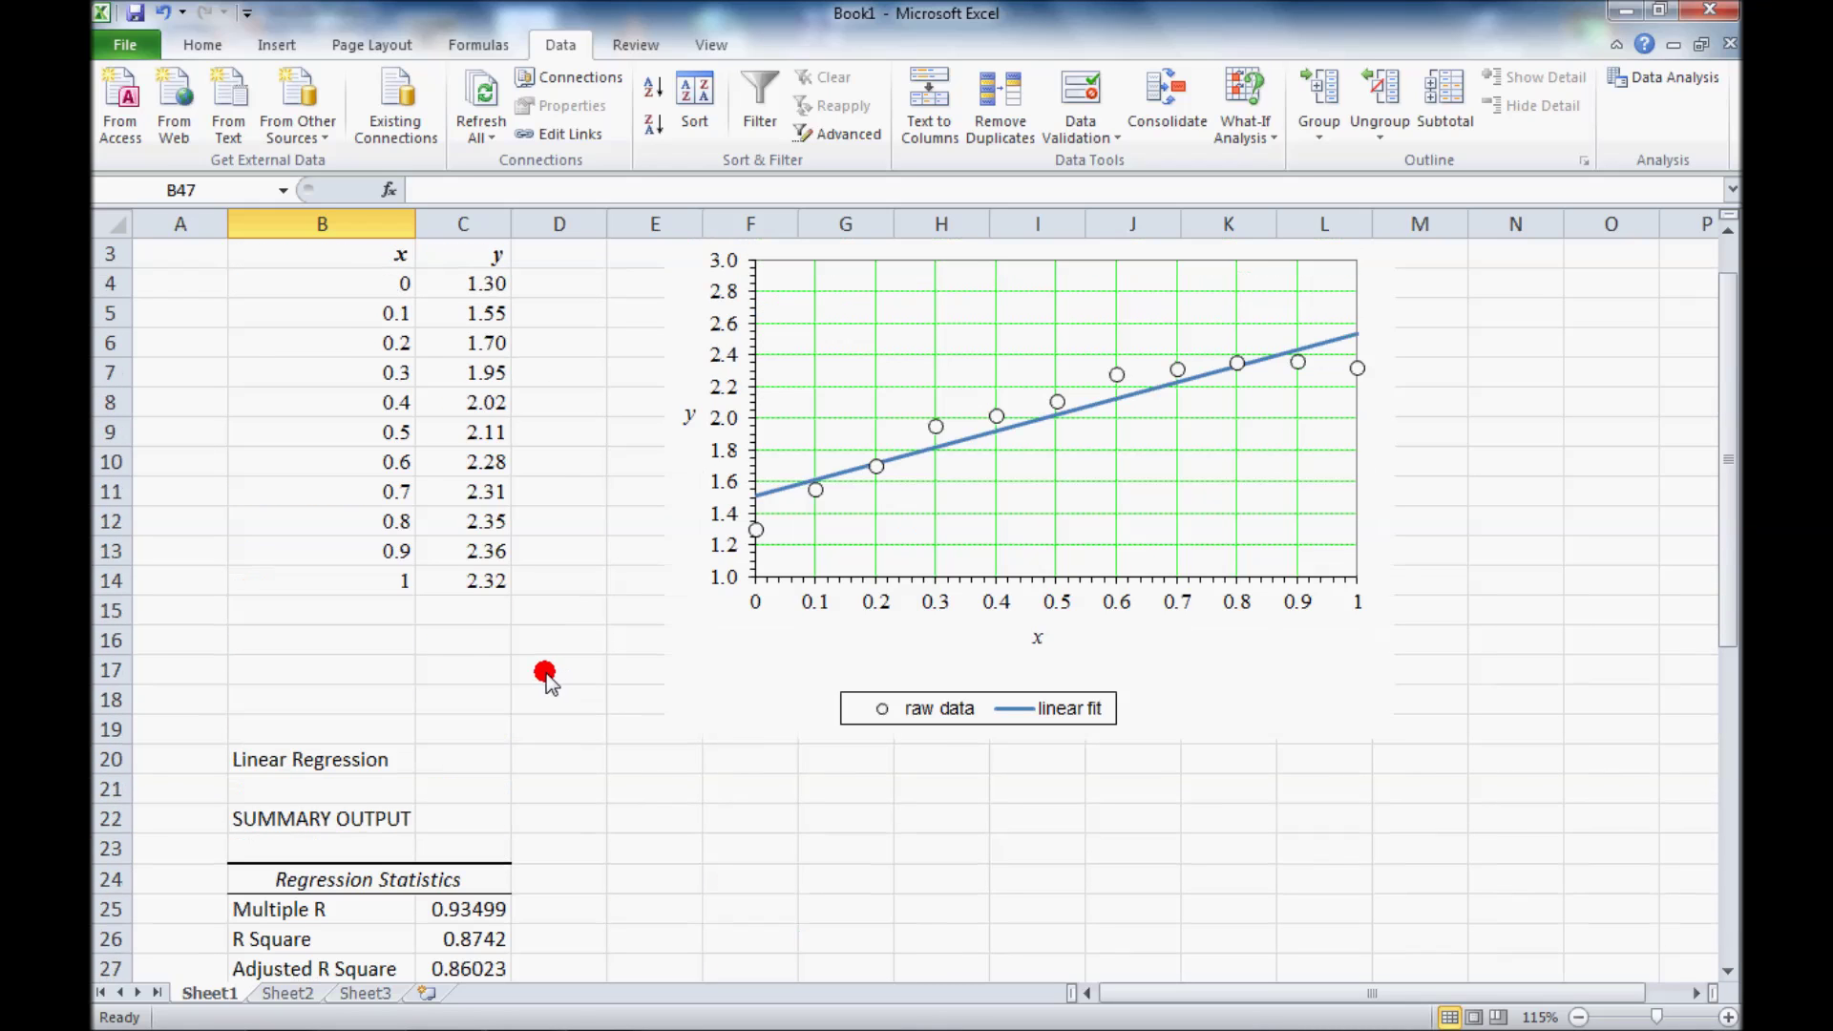
scroll(544, 674, "up", 1)
left_click_drag(482, 320, 477, 640)
Move the y values to column D and head the emptied column C with 'x²'.
left_click_drag(512, 555, 546, 465)
left_click(466, 323)
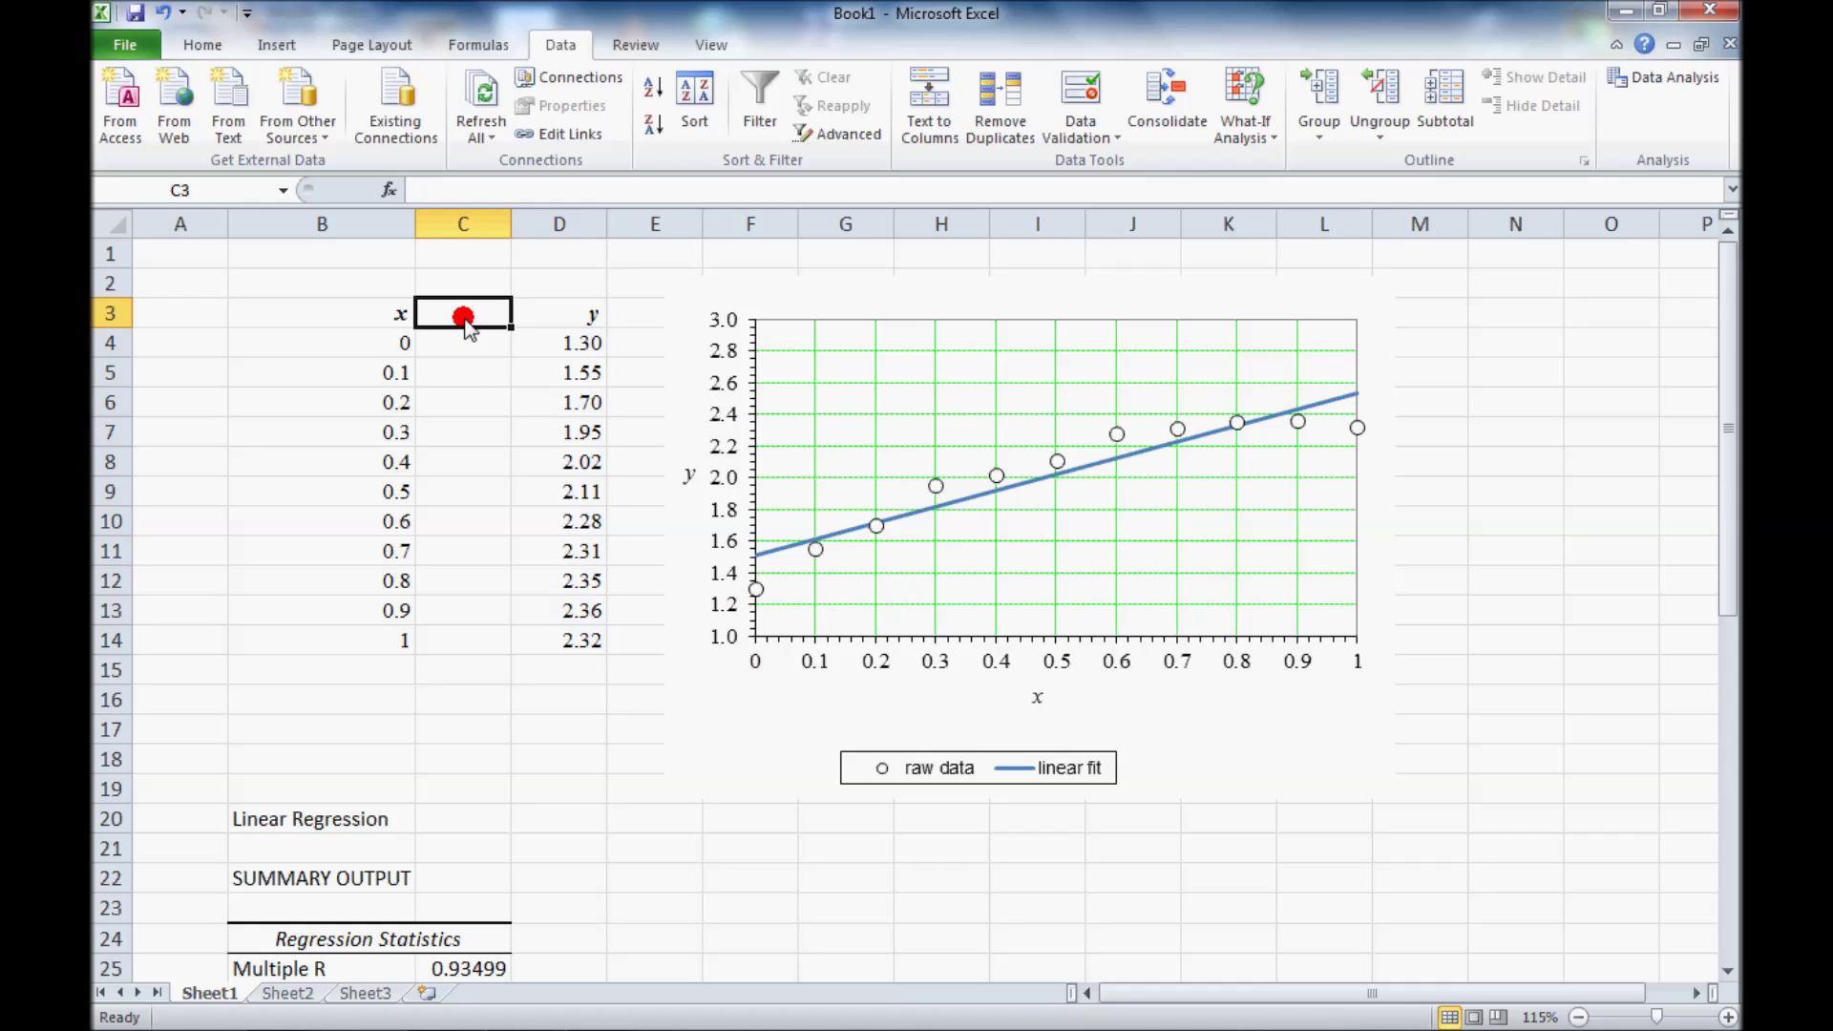
type("x")
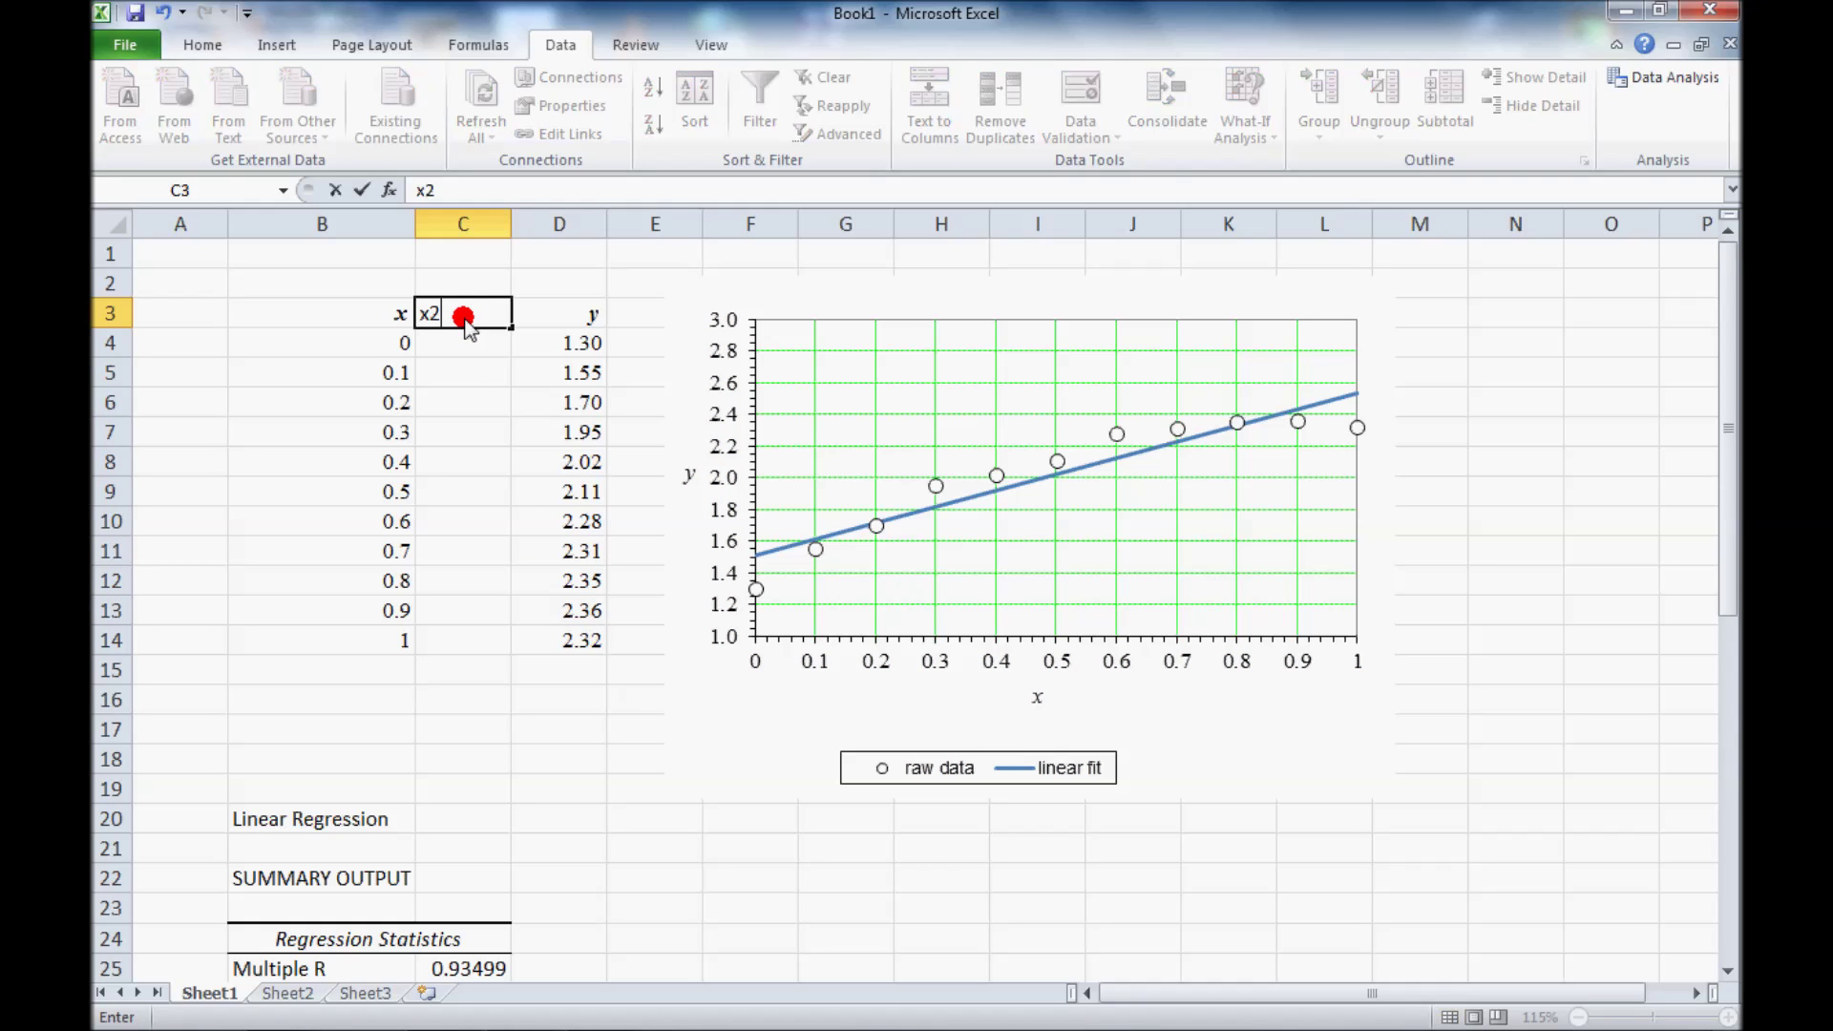
type("2")
key("Return")
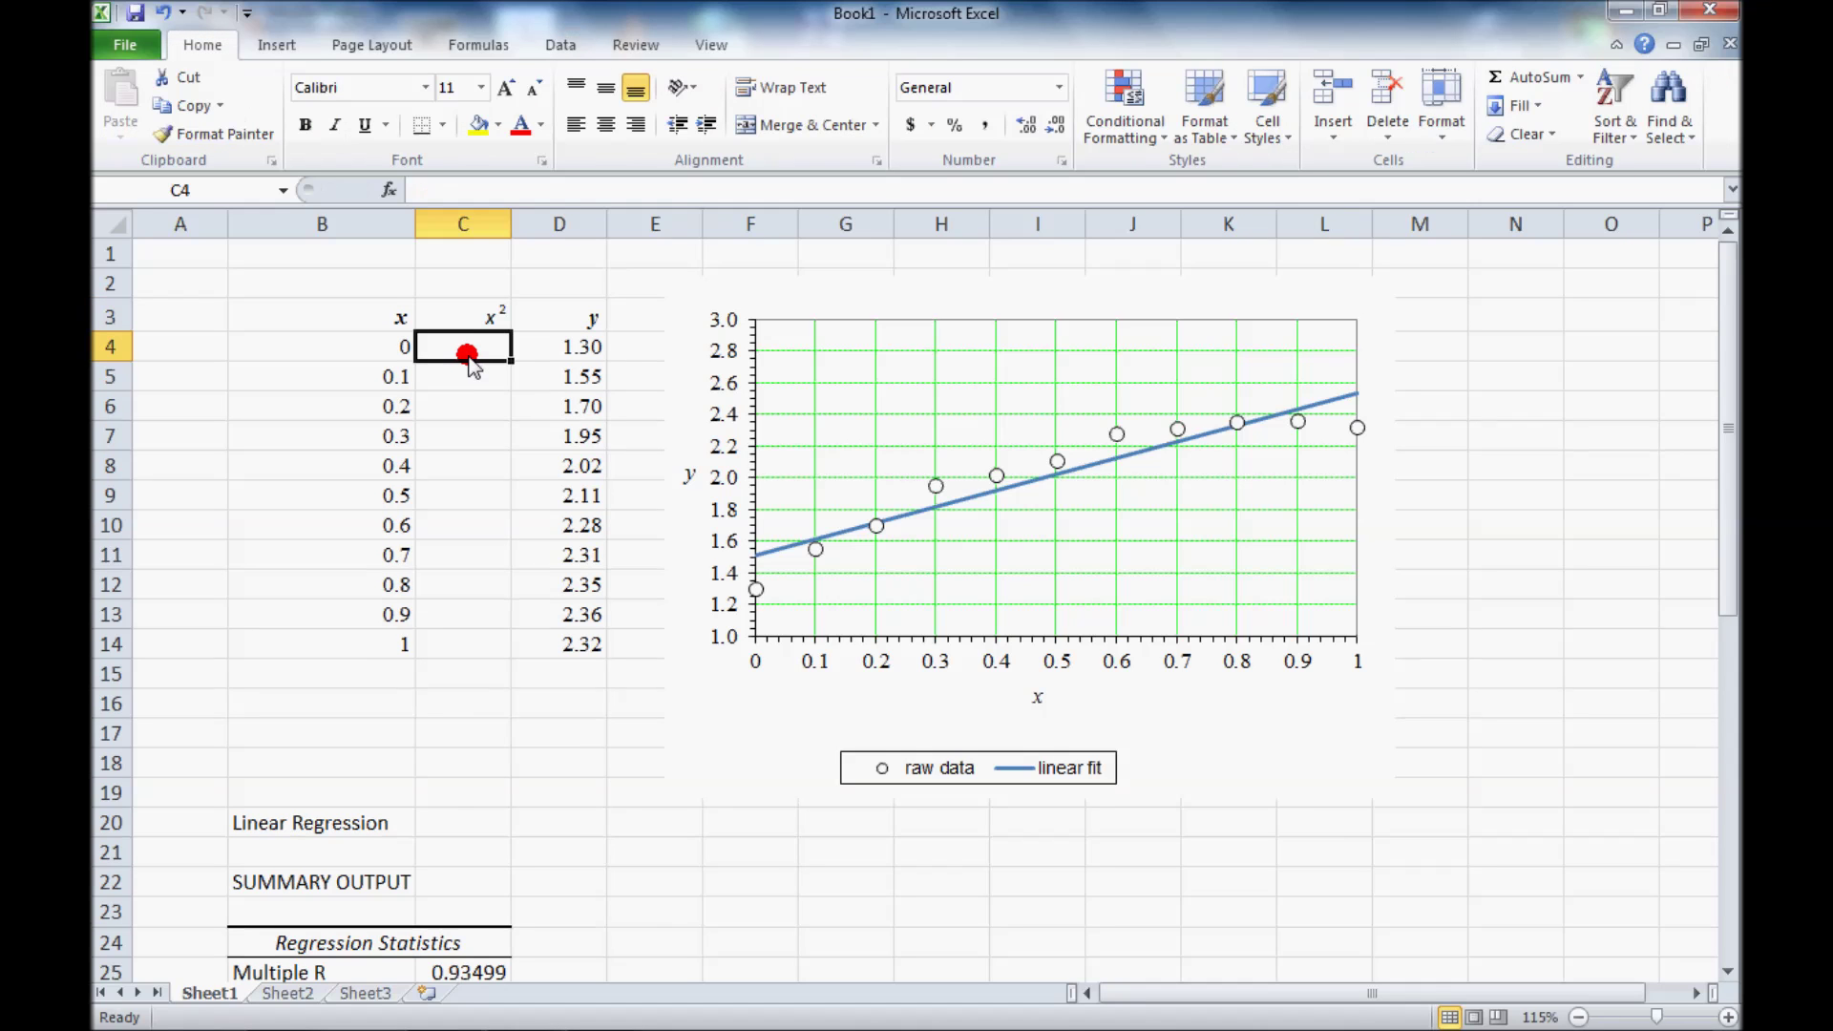
Enter =B4*B4 in C4 and fill it down to row 14.
type("=")
left_click(372, 346)
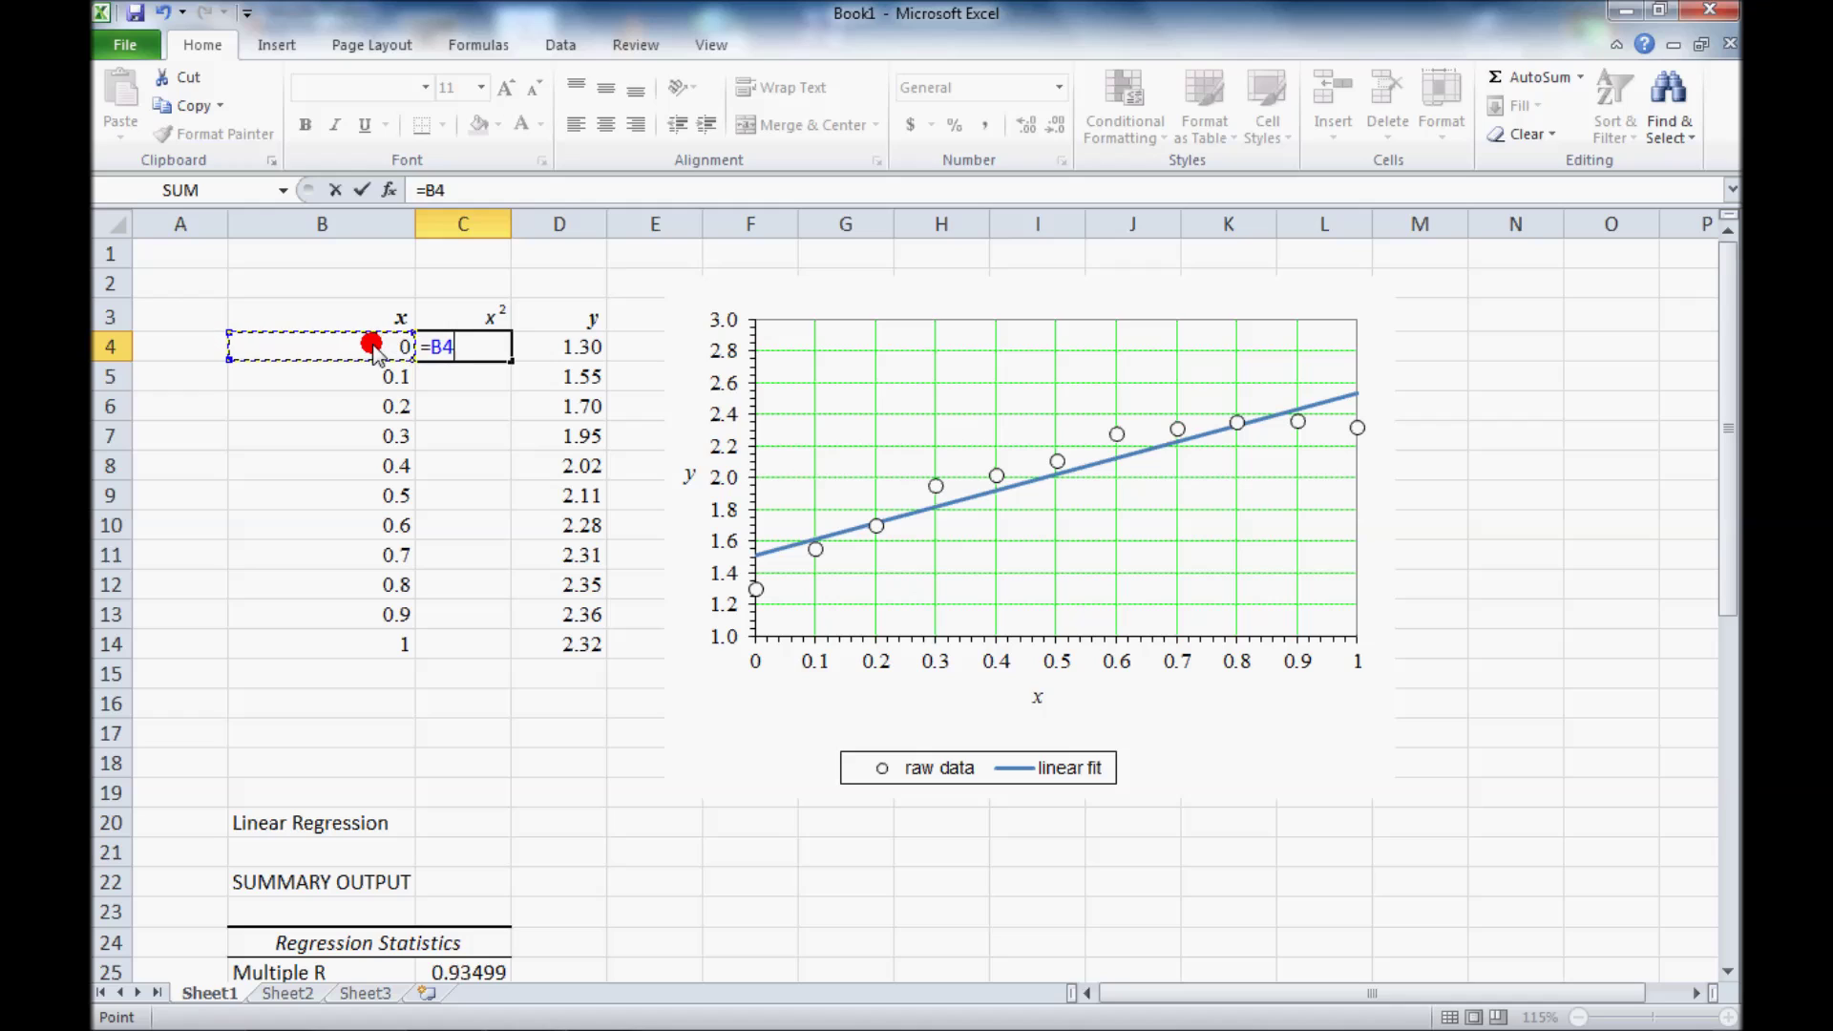
type("*")
left_click(372, 346)
key("Return")
left_click(463, 349)
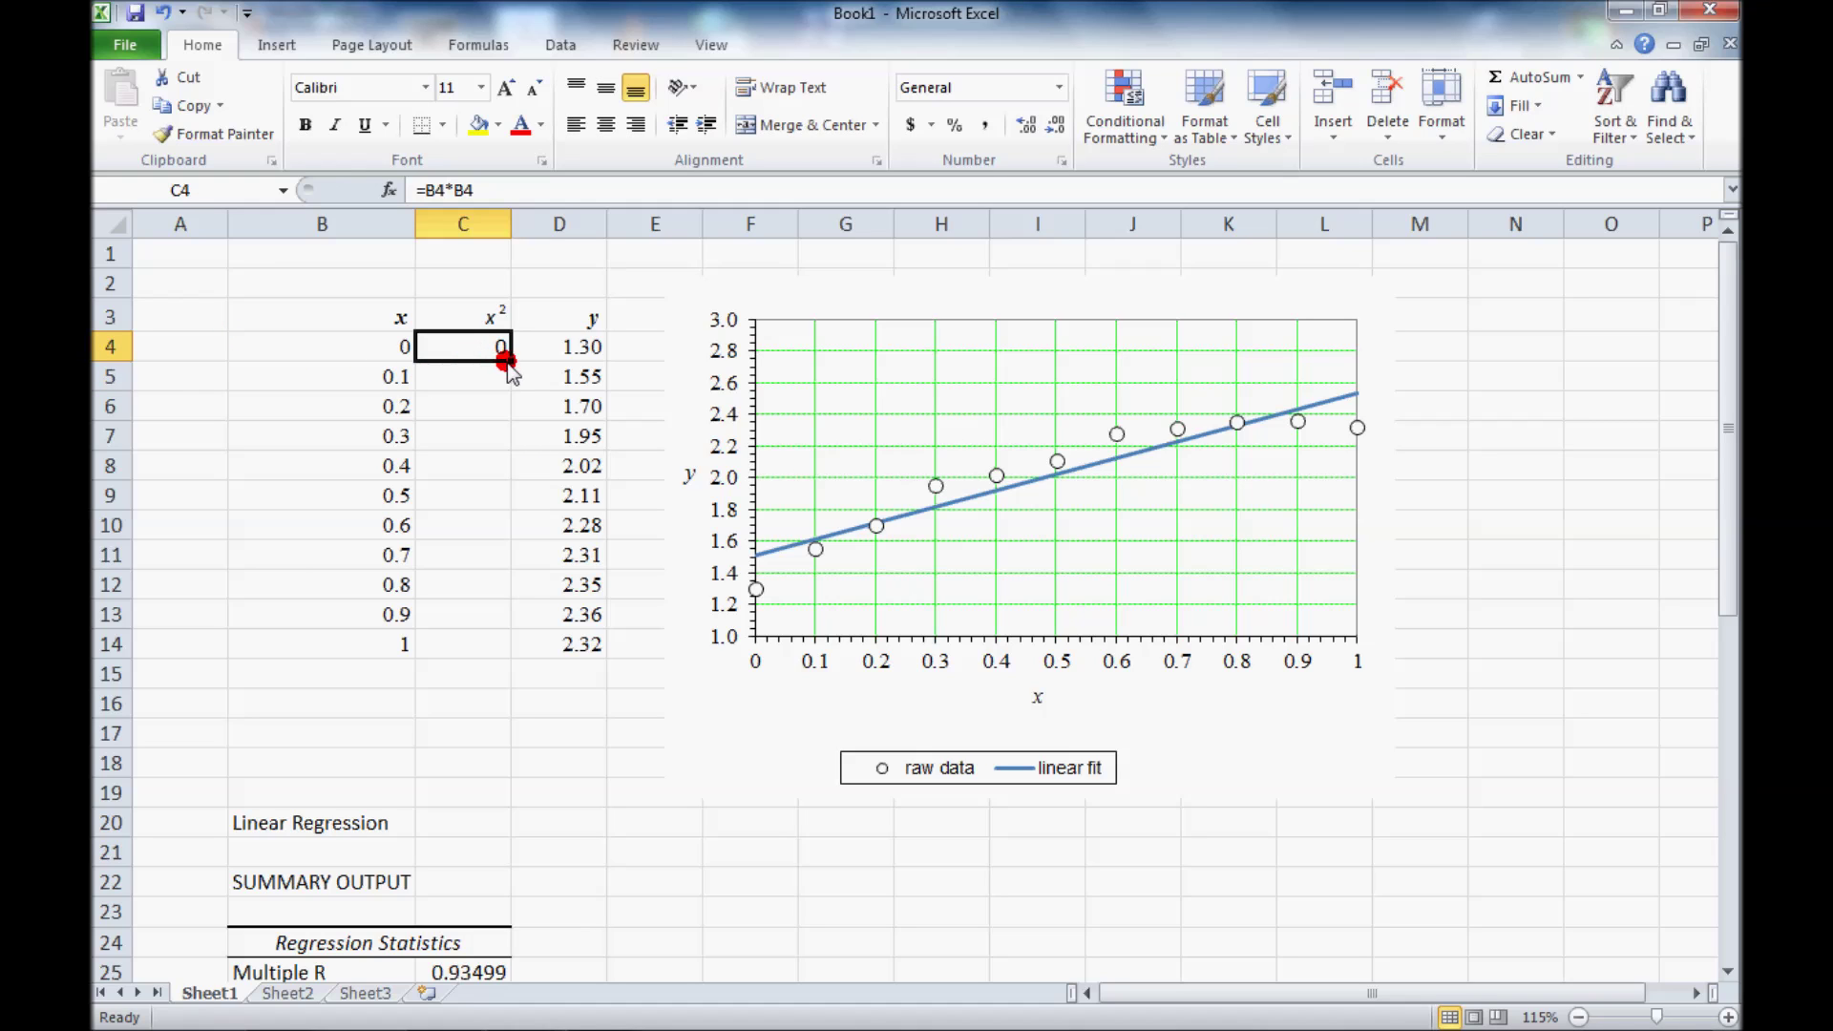
double_click(507, 361)
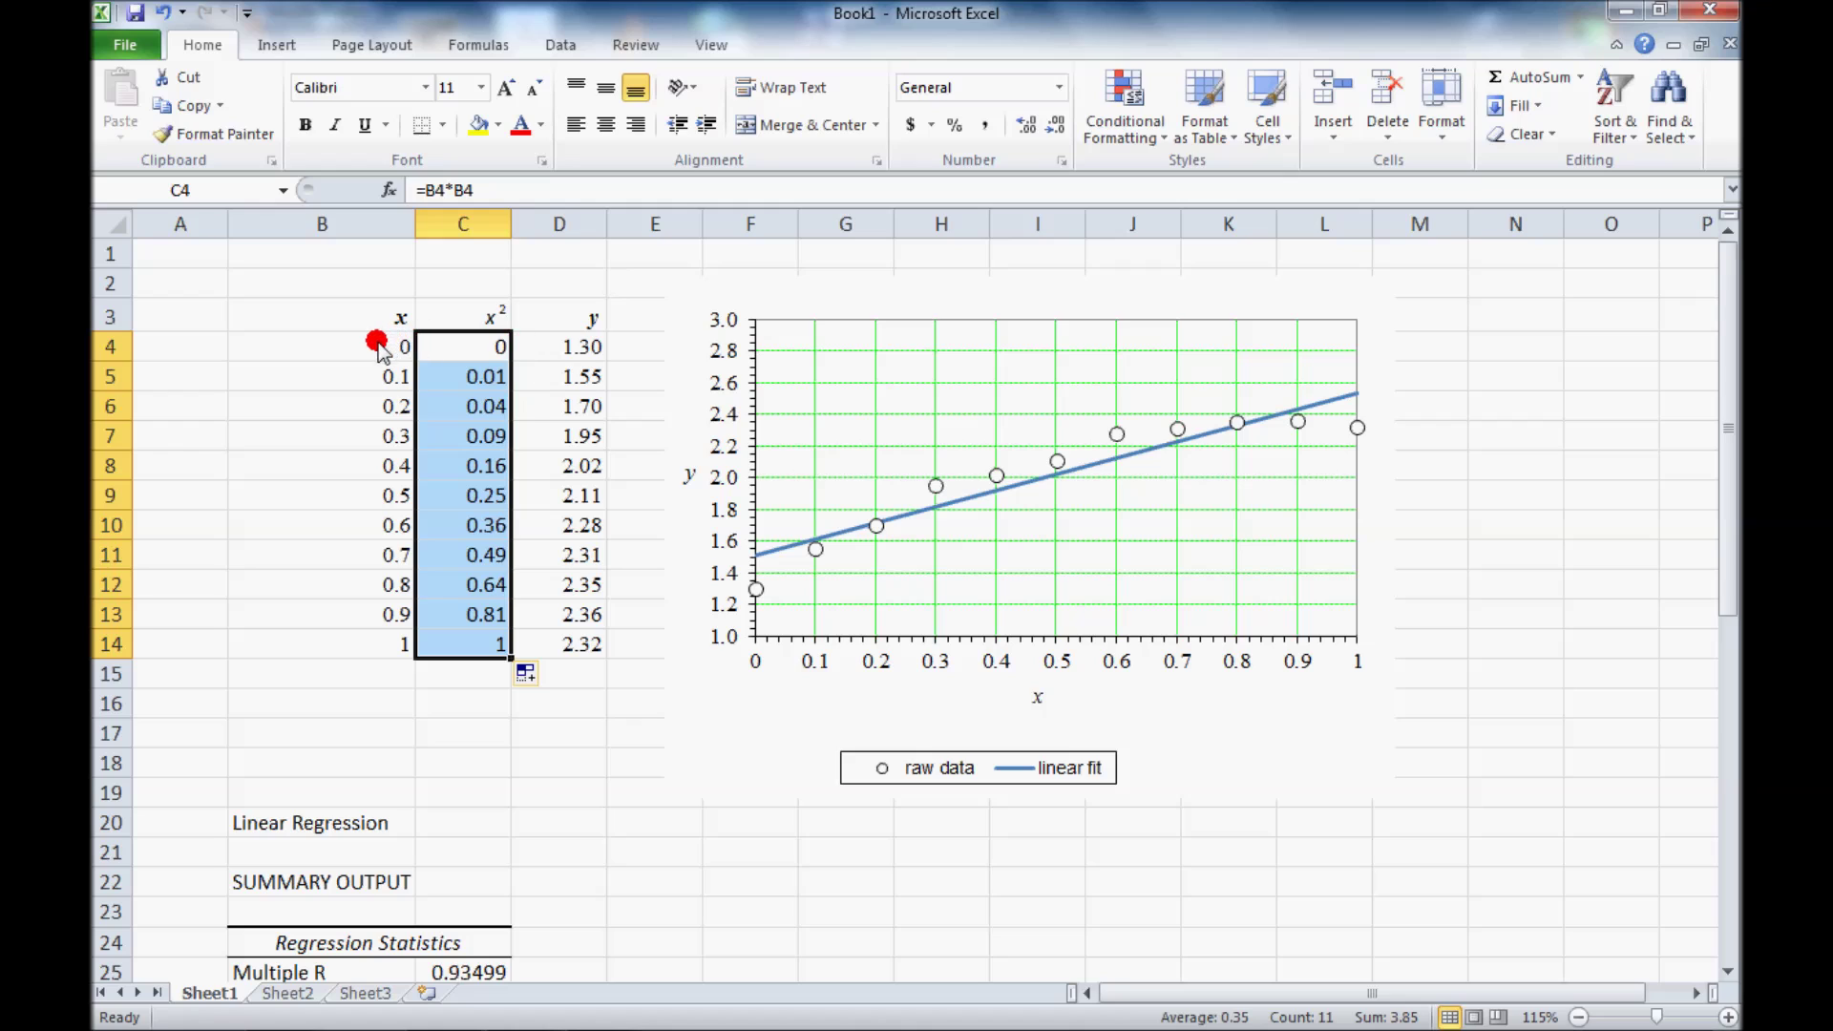
Review the x and x² values in B4:C14 and the y values in D4:D14.
left_click_drag(384, 347, 481, 646)
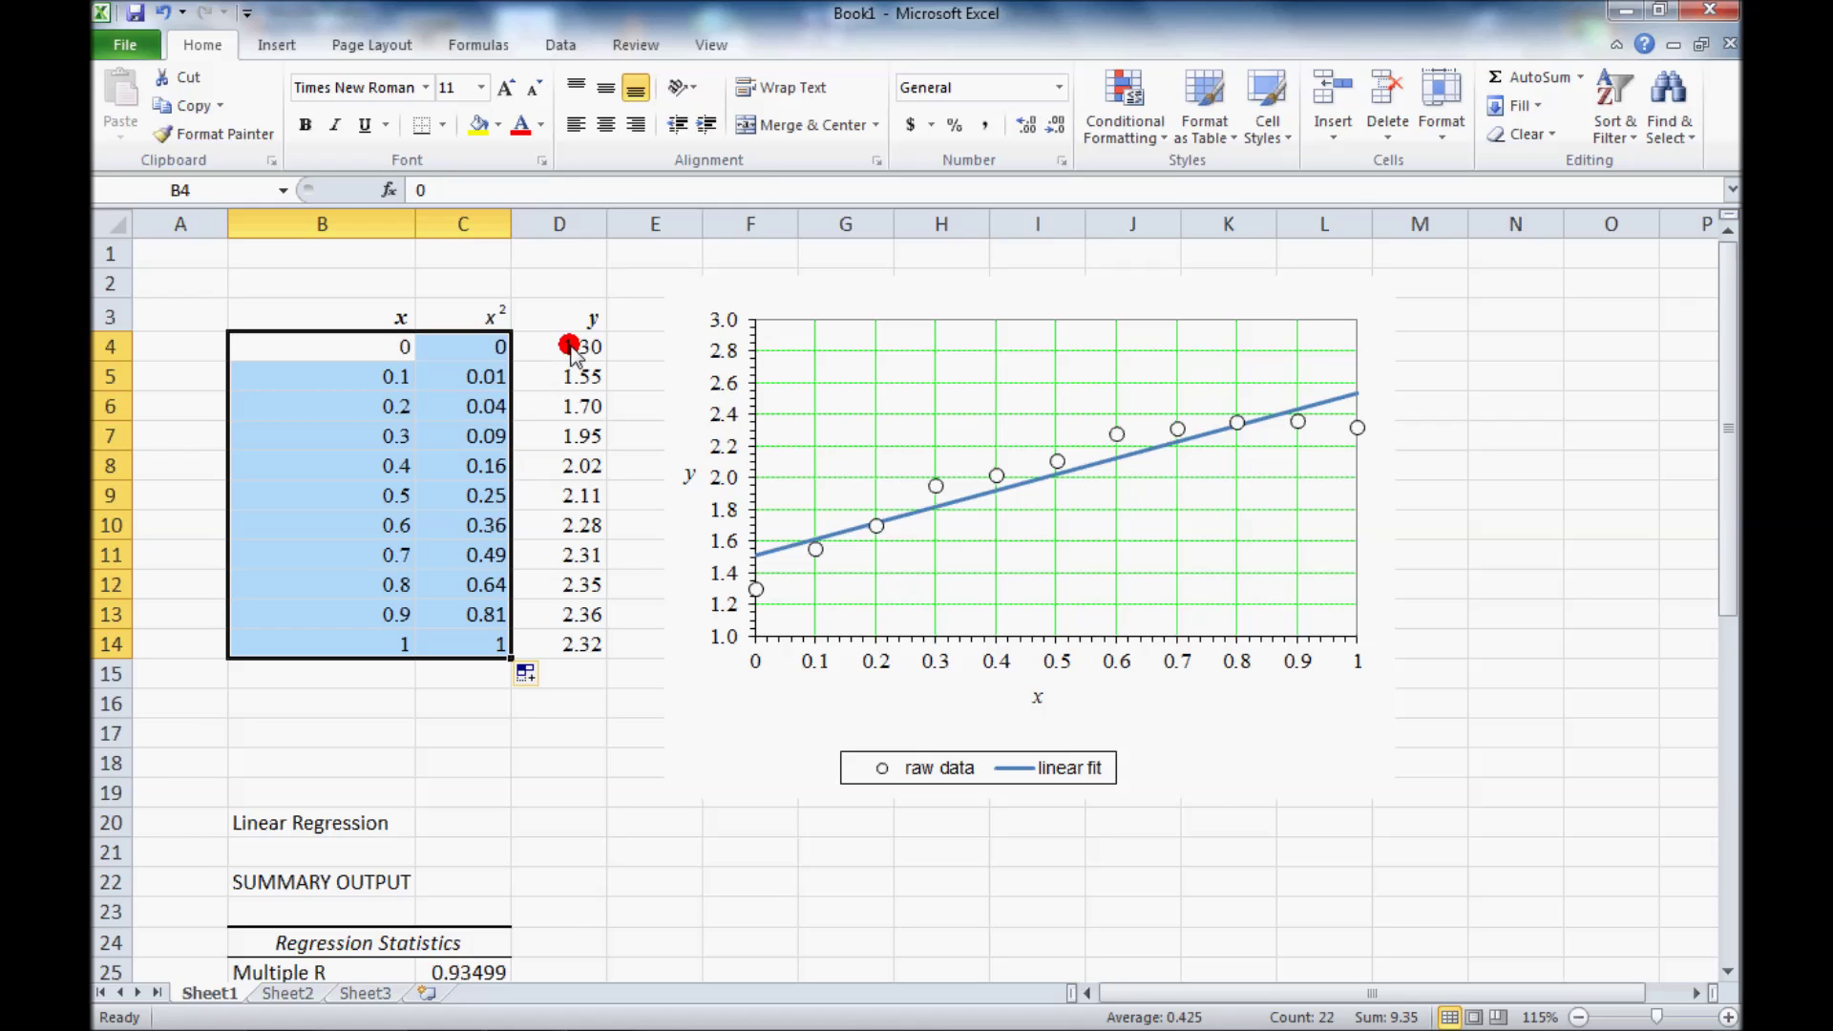
left_click_drag(570, 348, 577, 645)
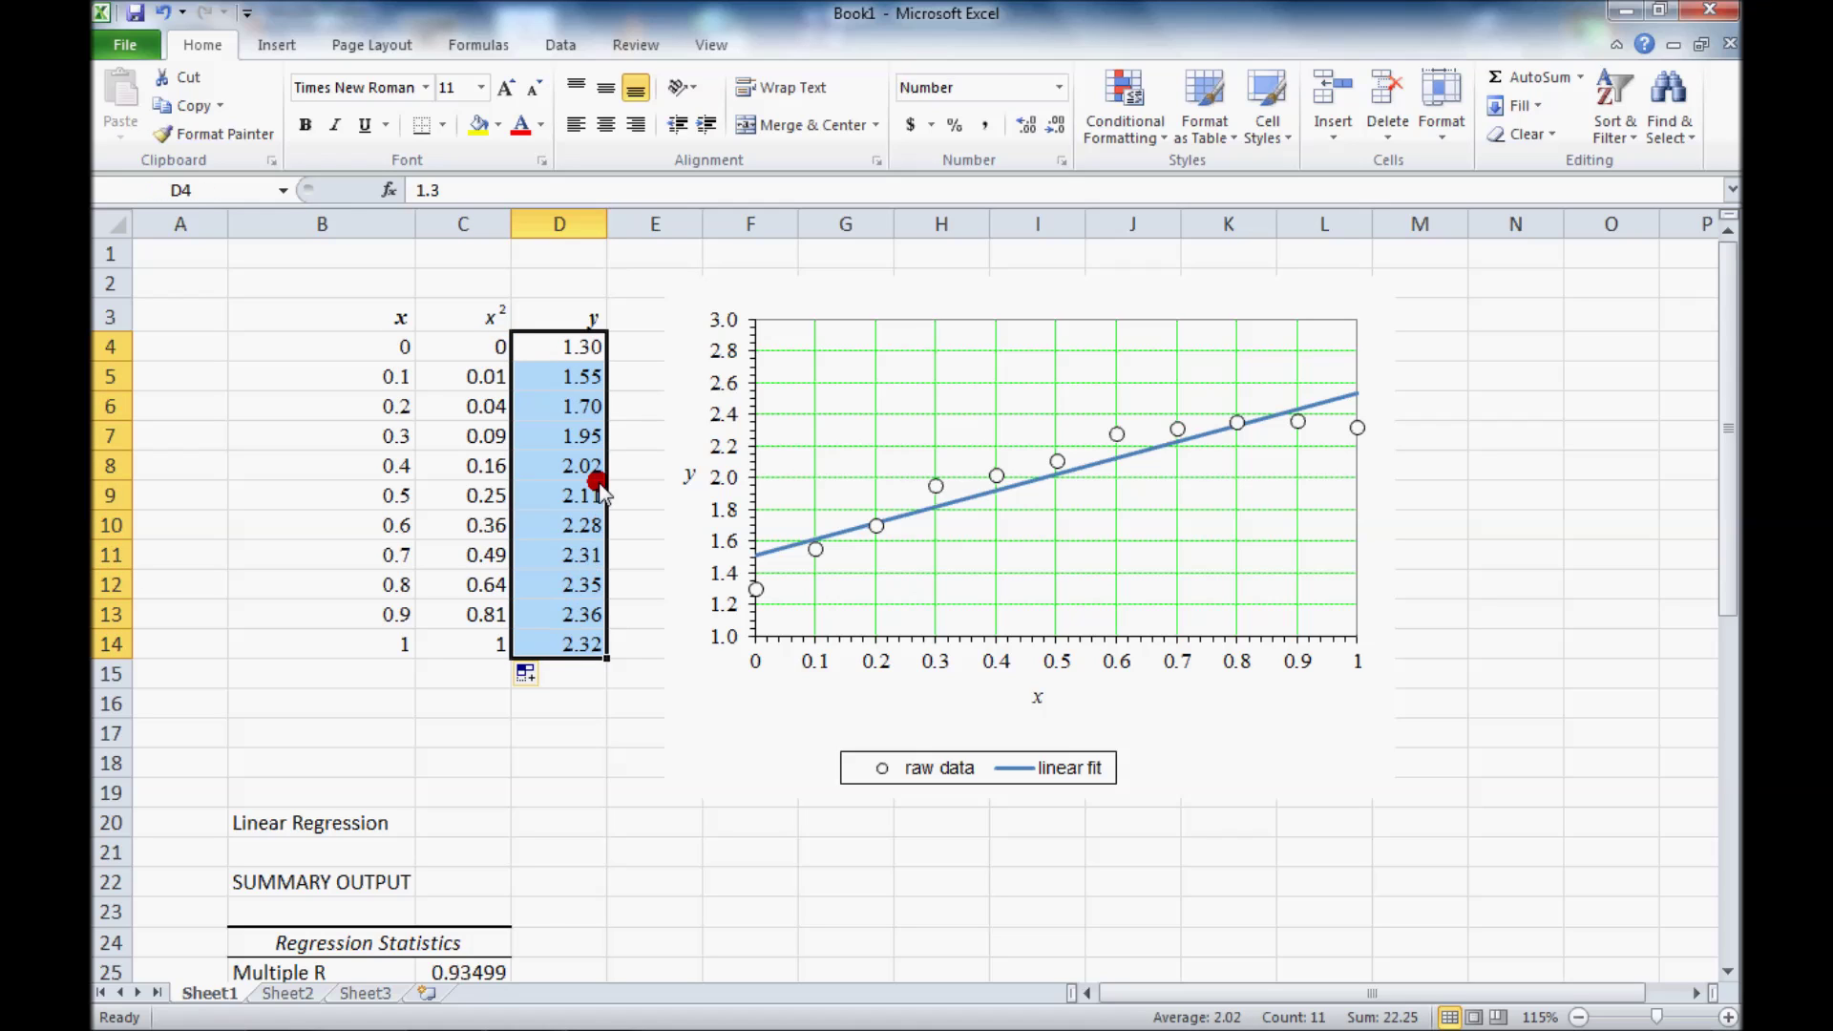
left_click(586, 736)
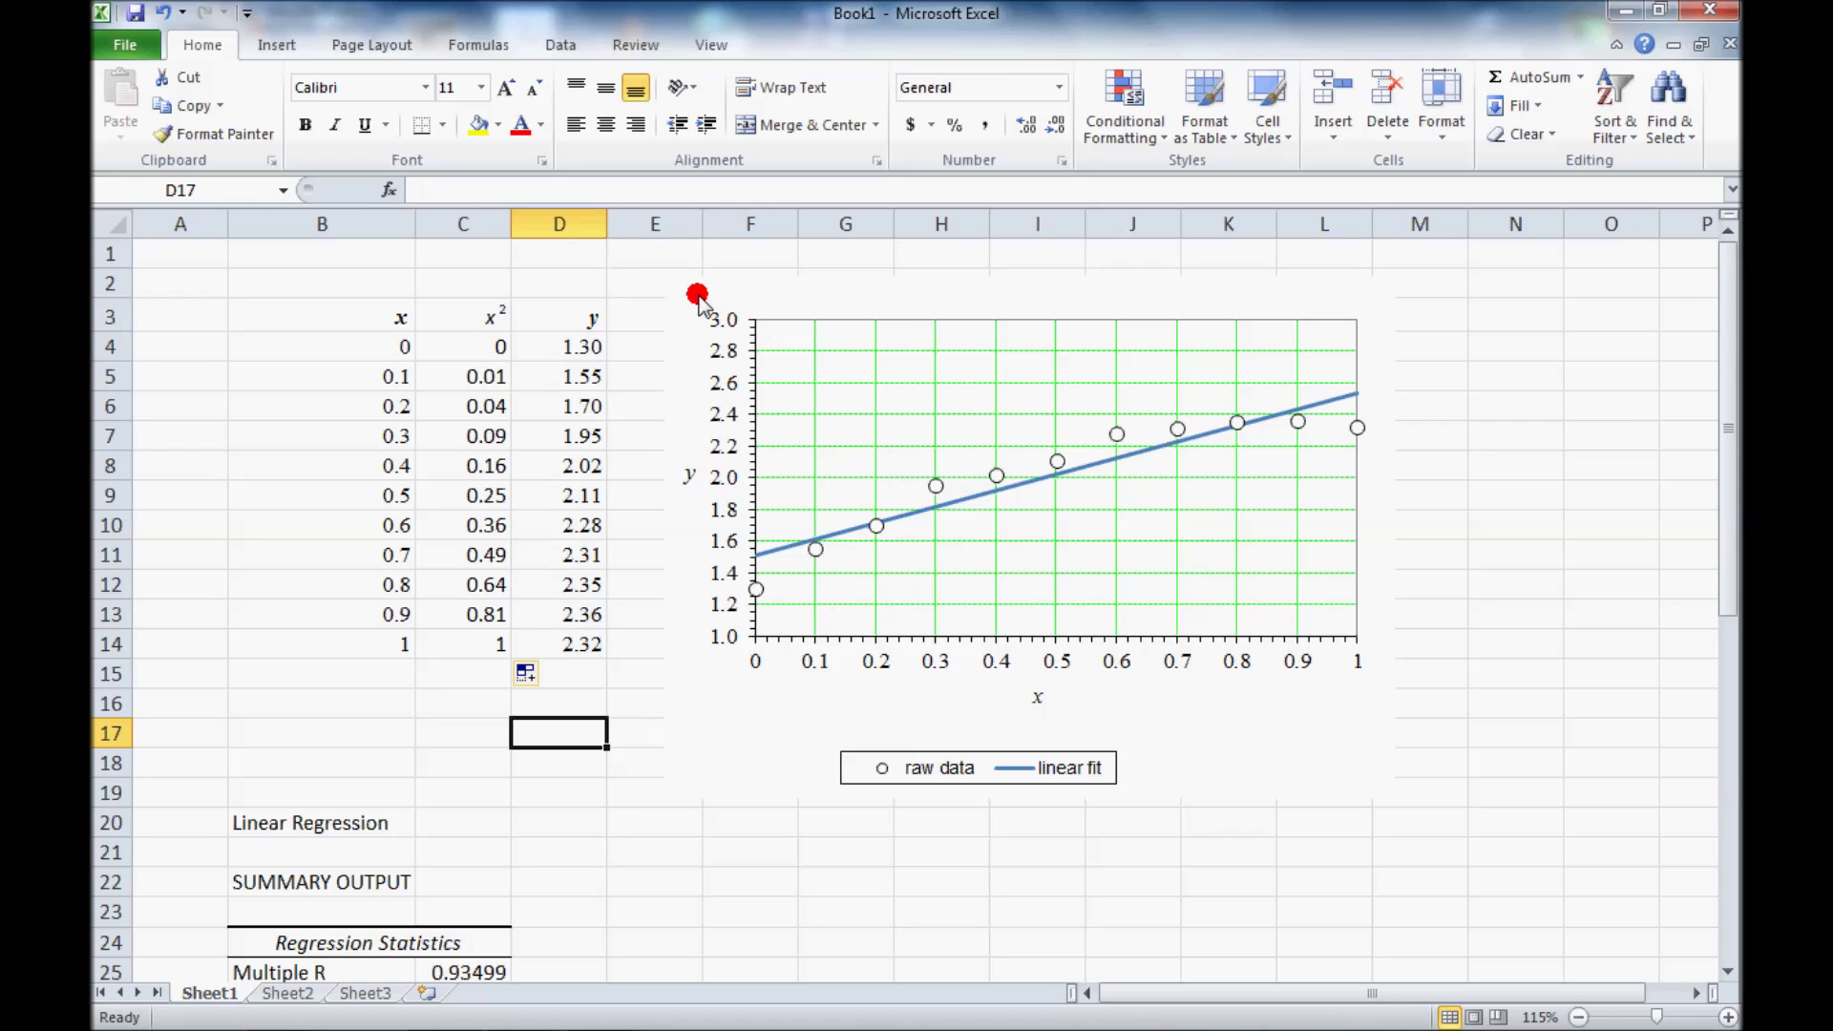
left_click(560, 48)
Start a Regression with Y range D4:D14 and X range covering both x and x² columns.
left_click(1644, 78)
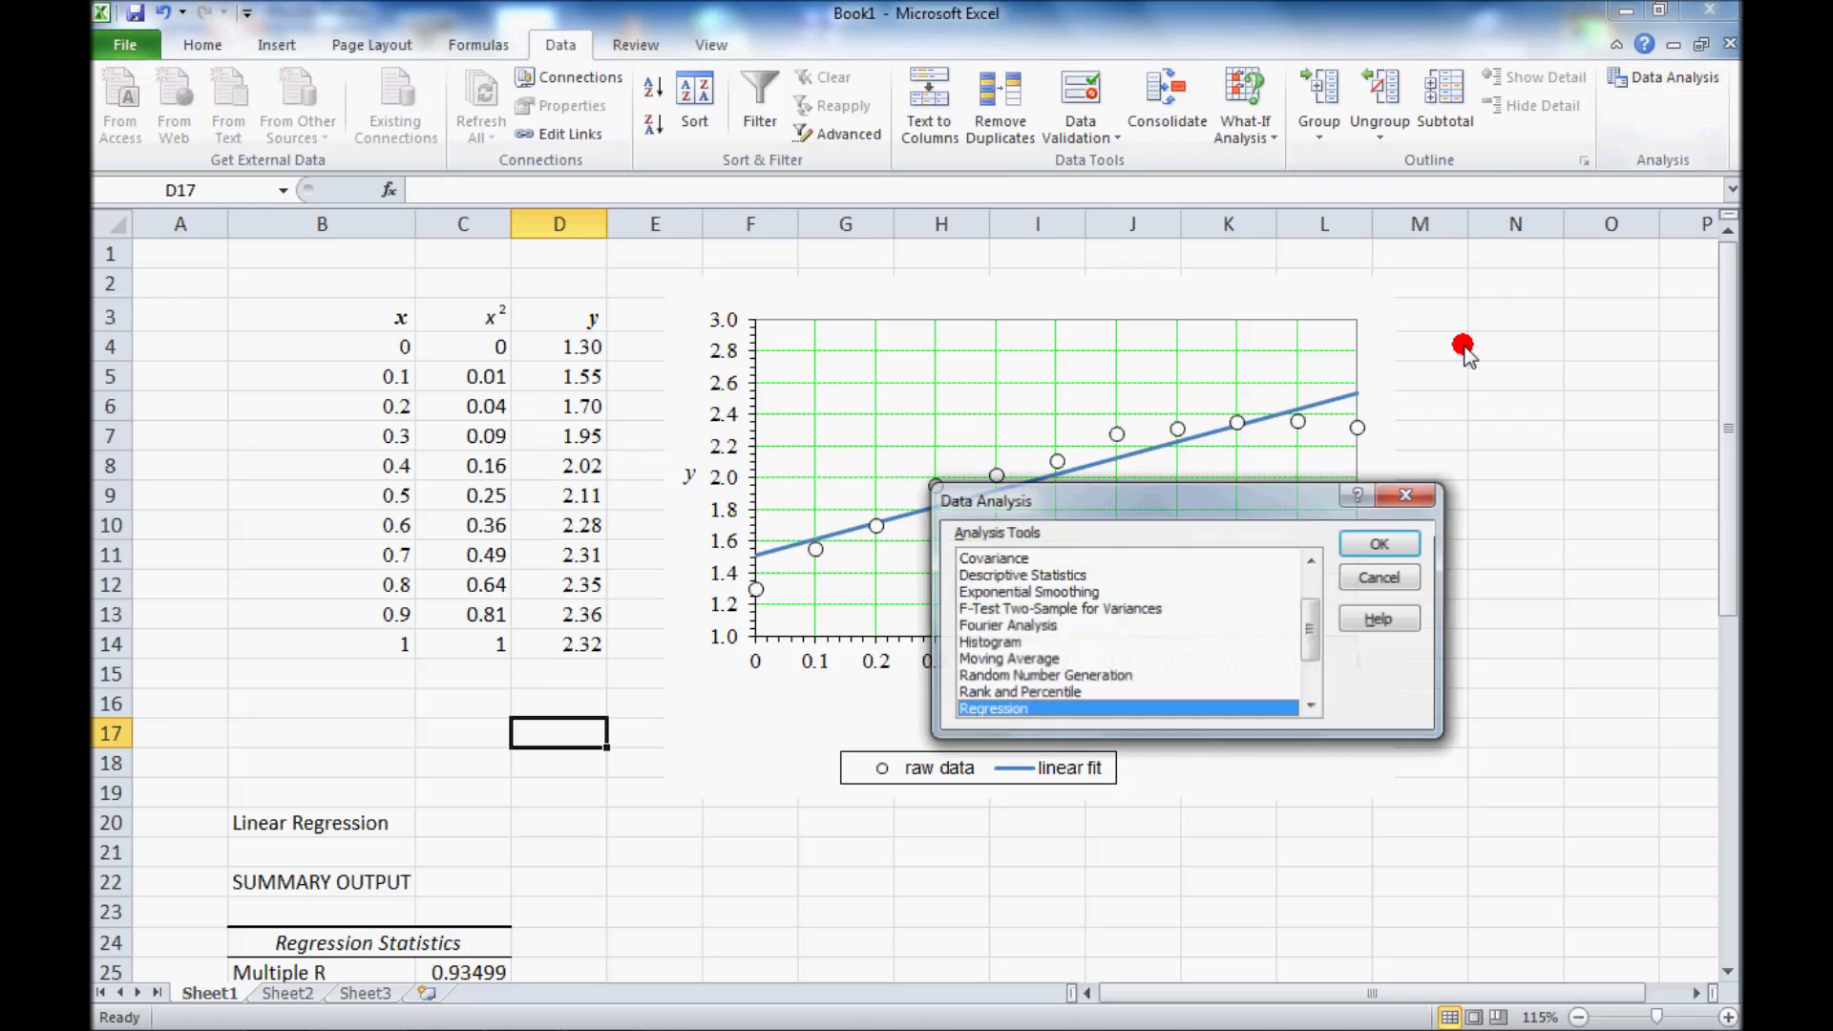
left_click(1362, 549)
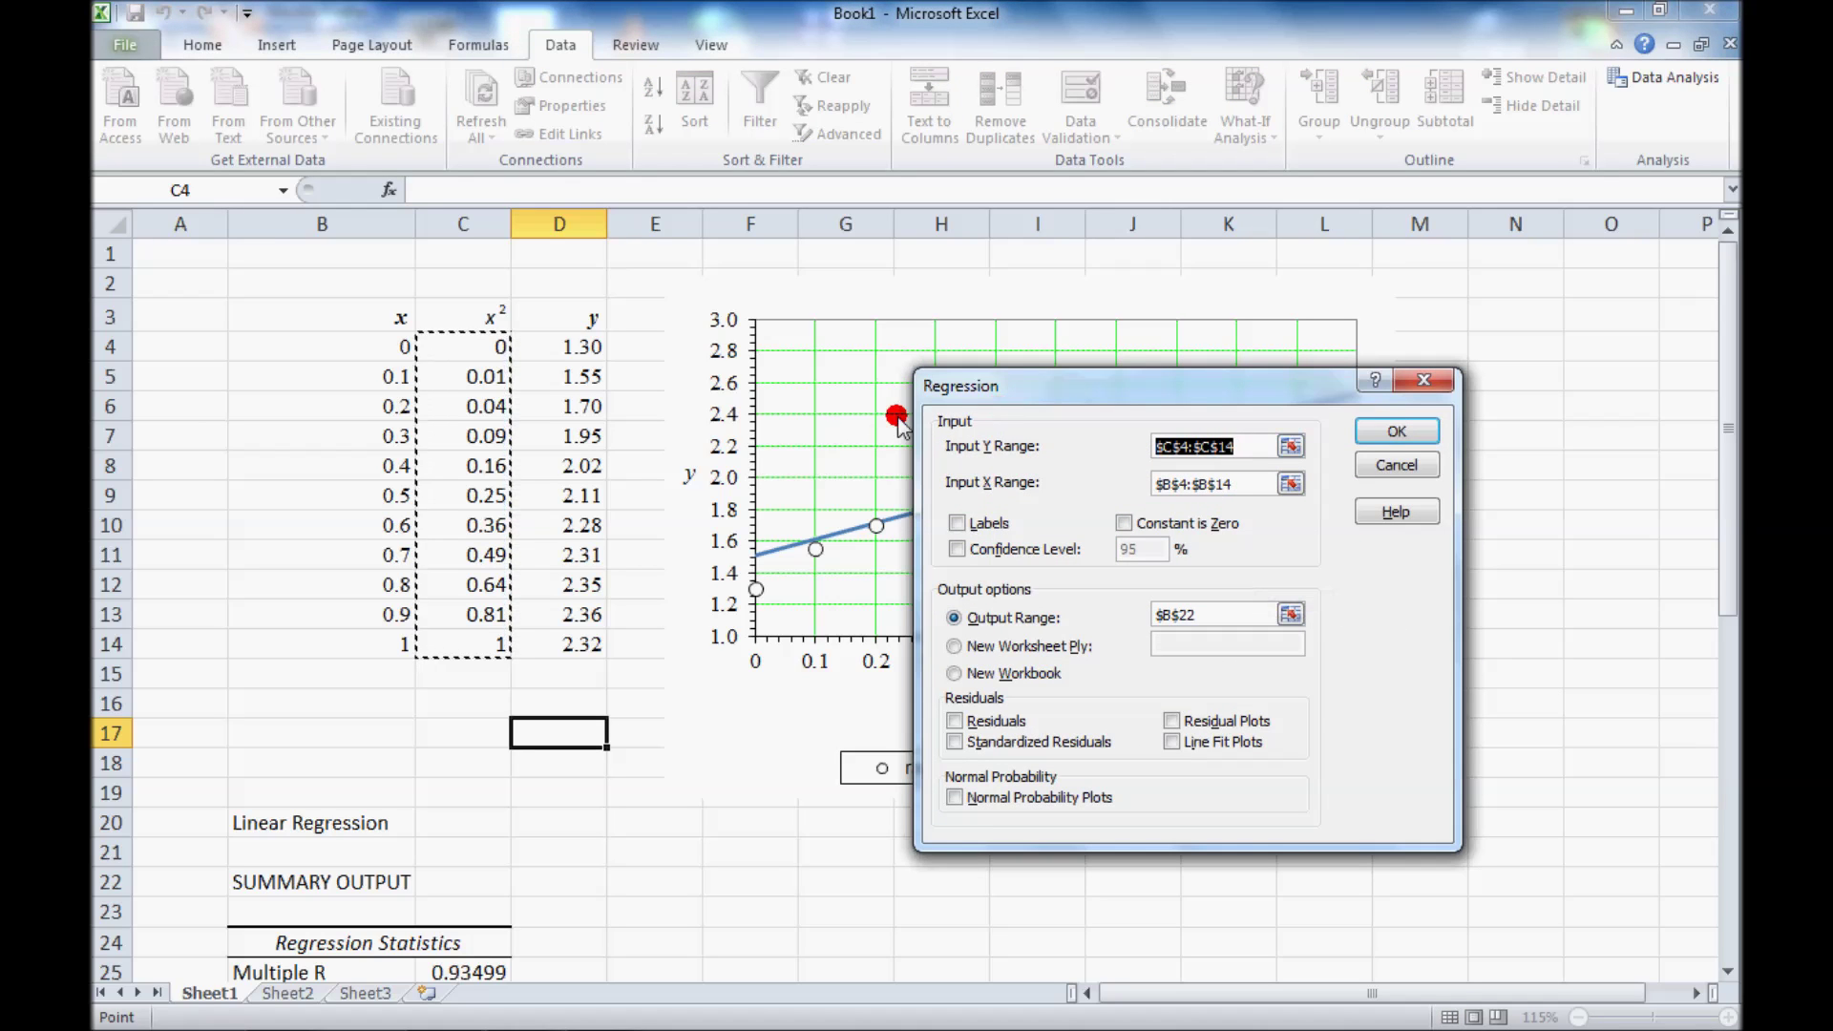
left_click(1290, 447)
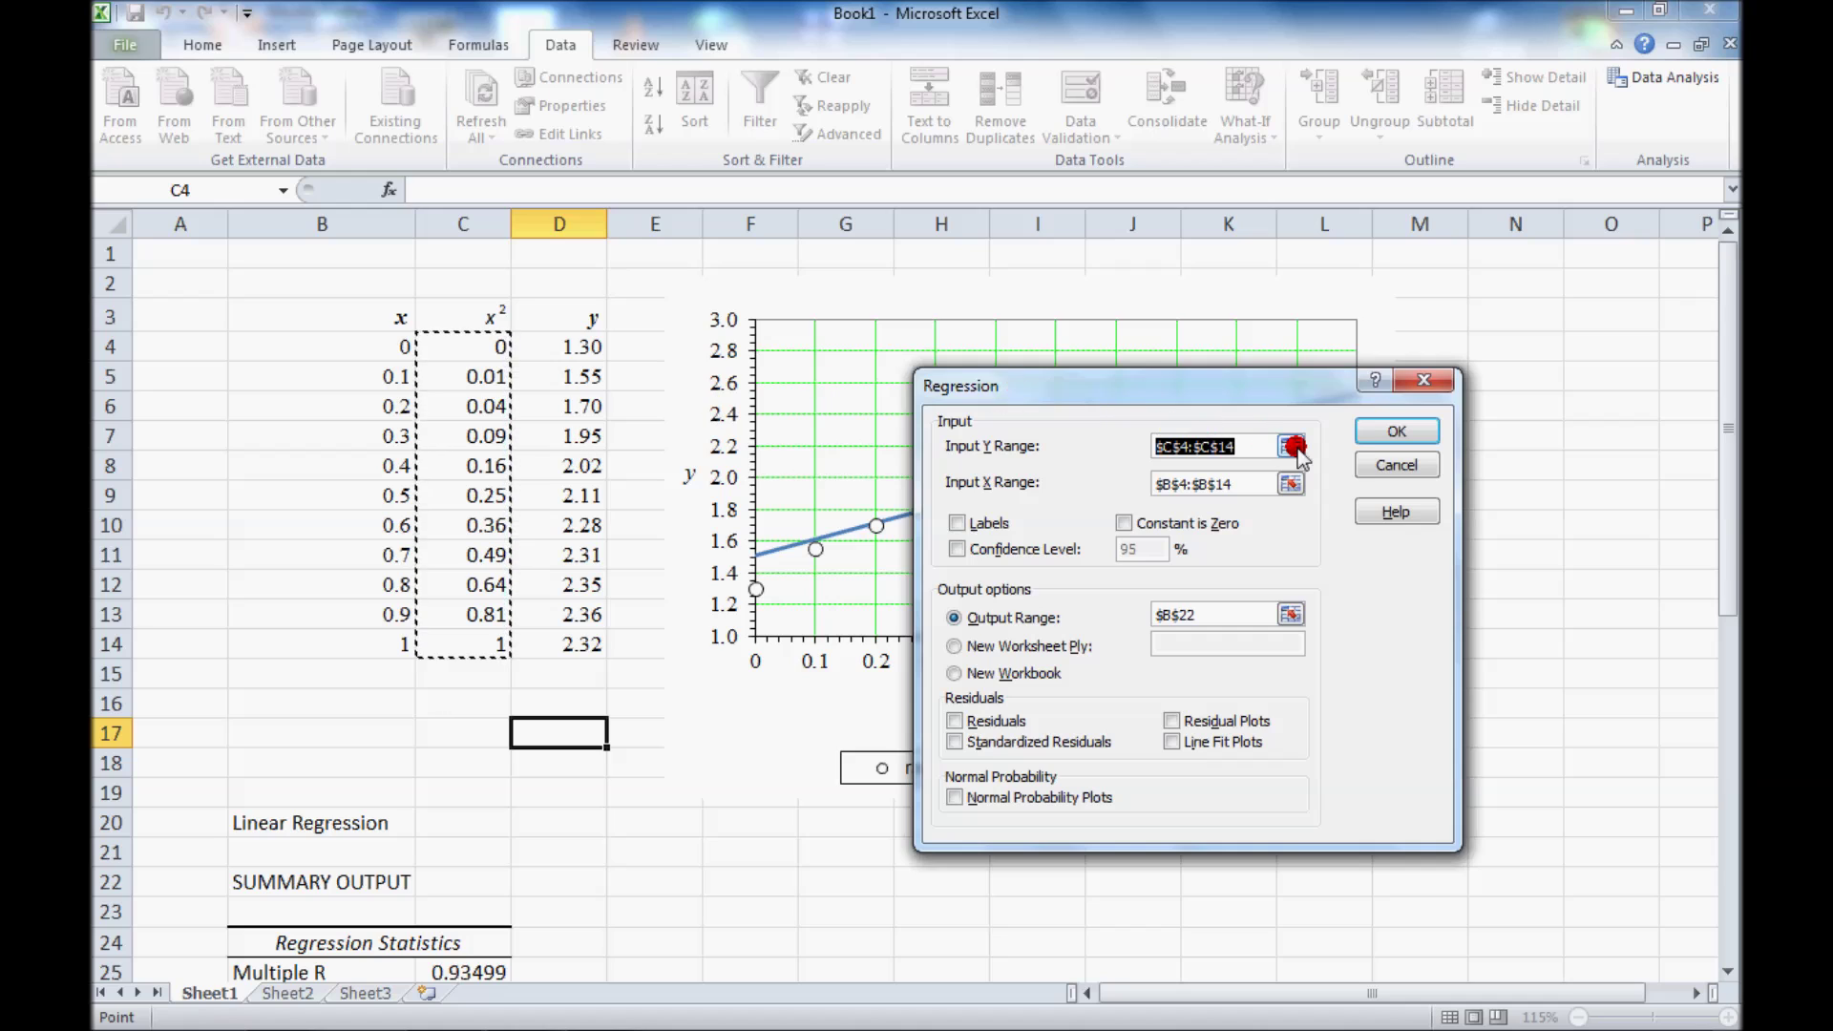
left_click_drag(577, 346, 580, 645)
left_click(1438, 420)
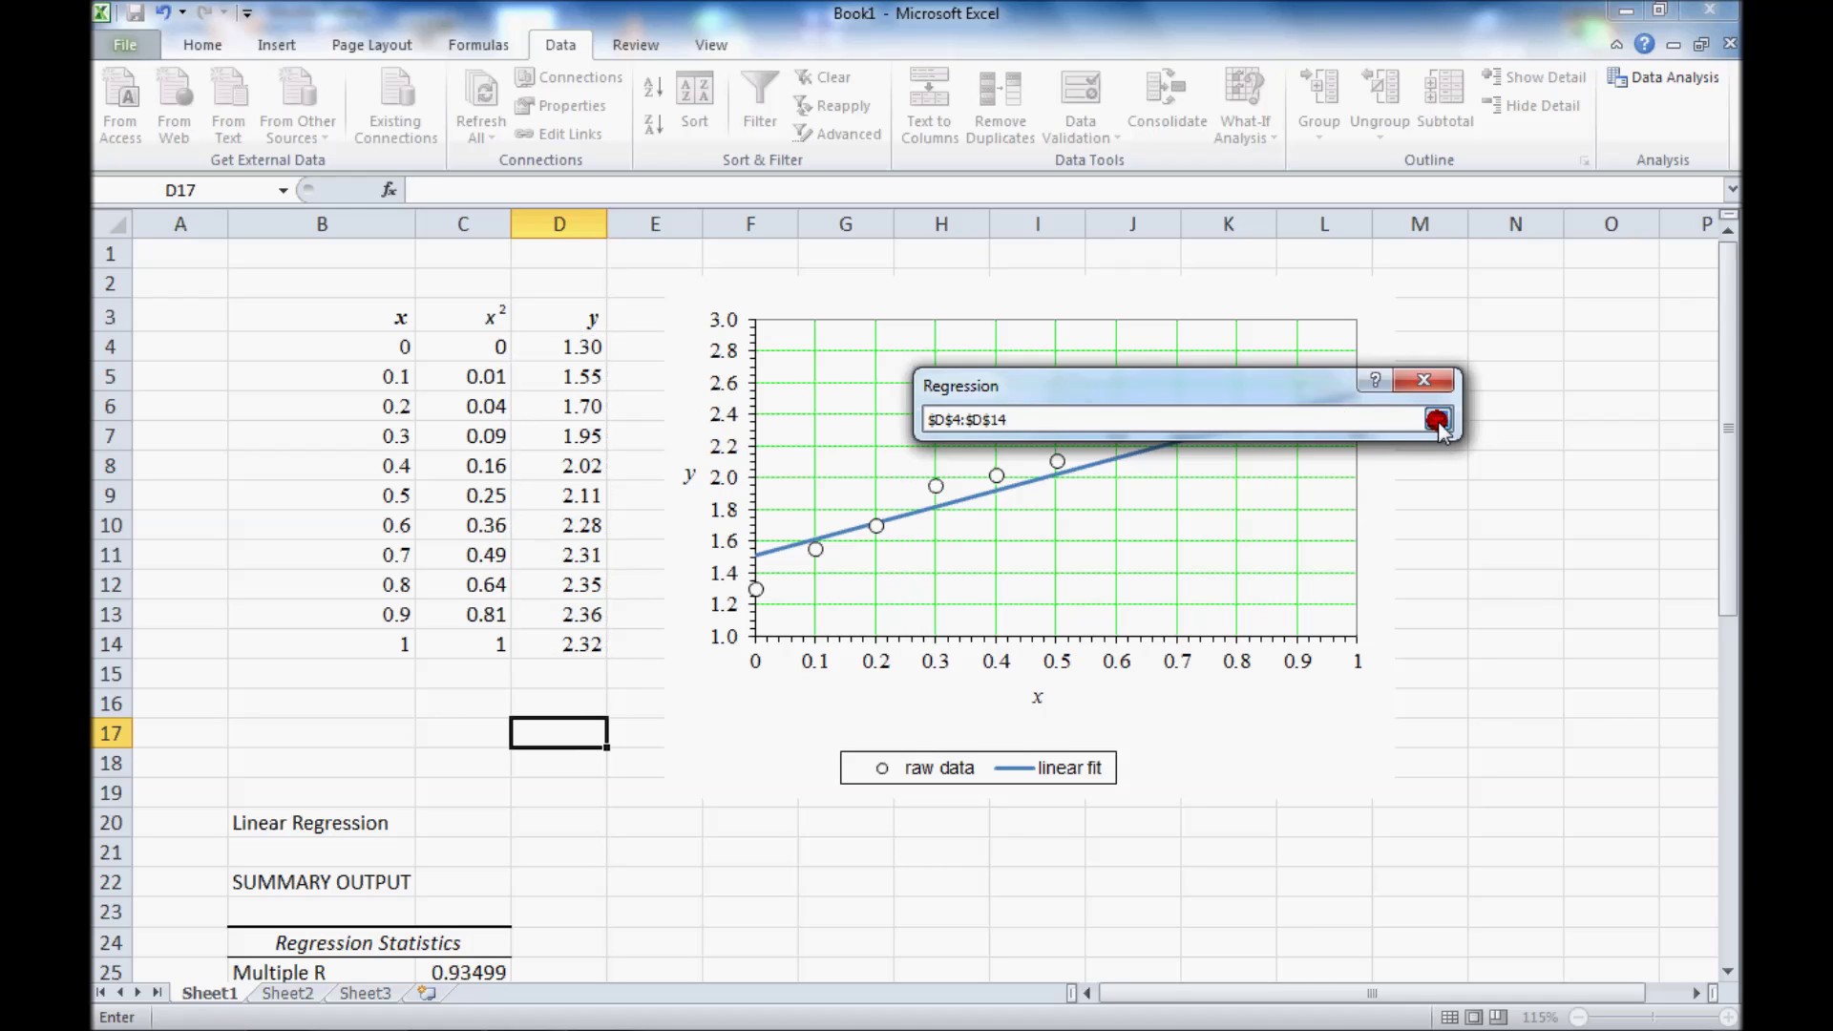
left_click(1293, 485)
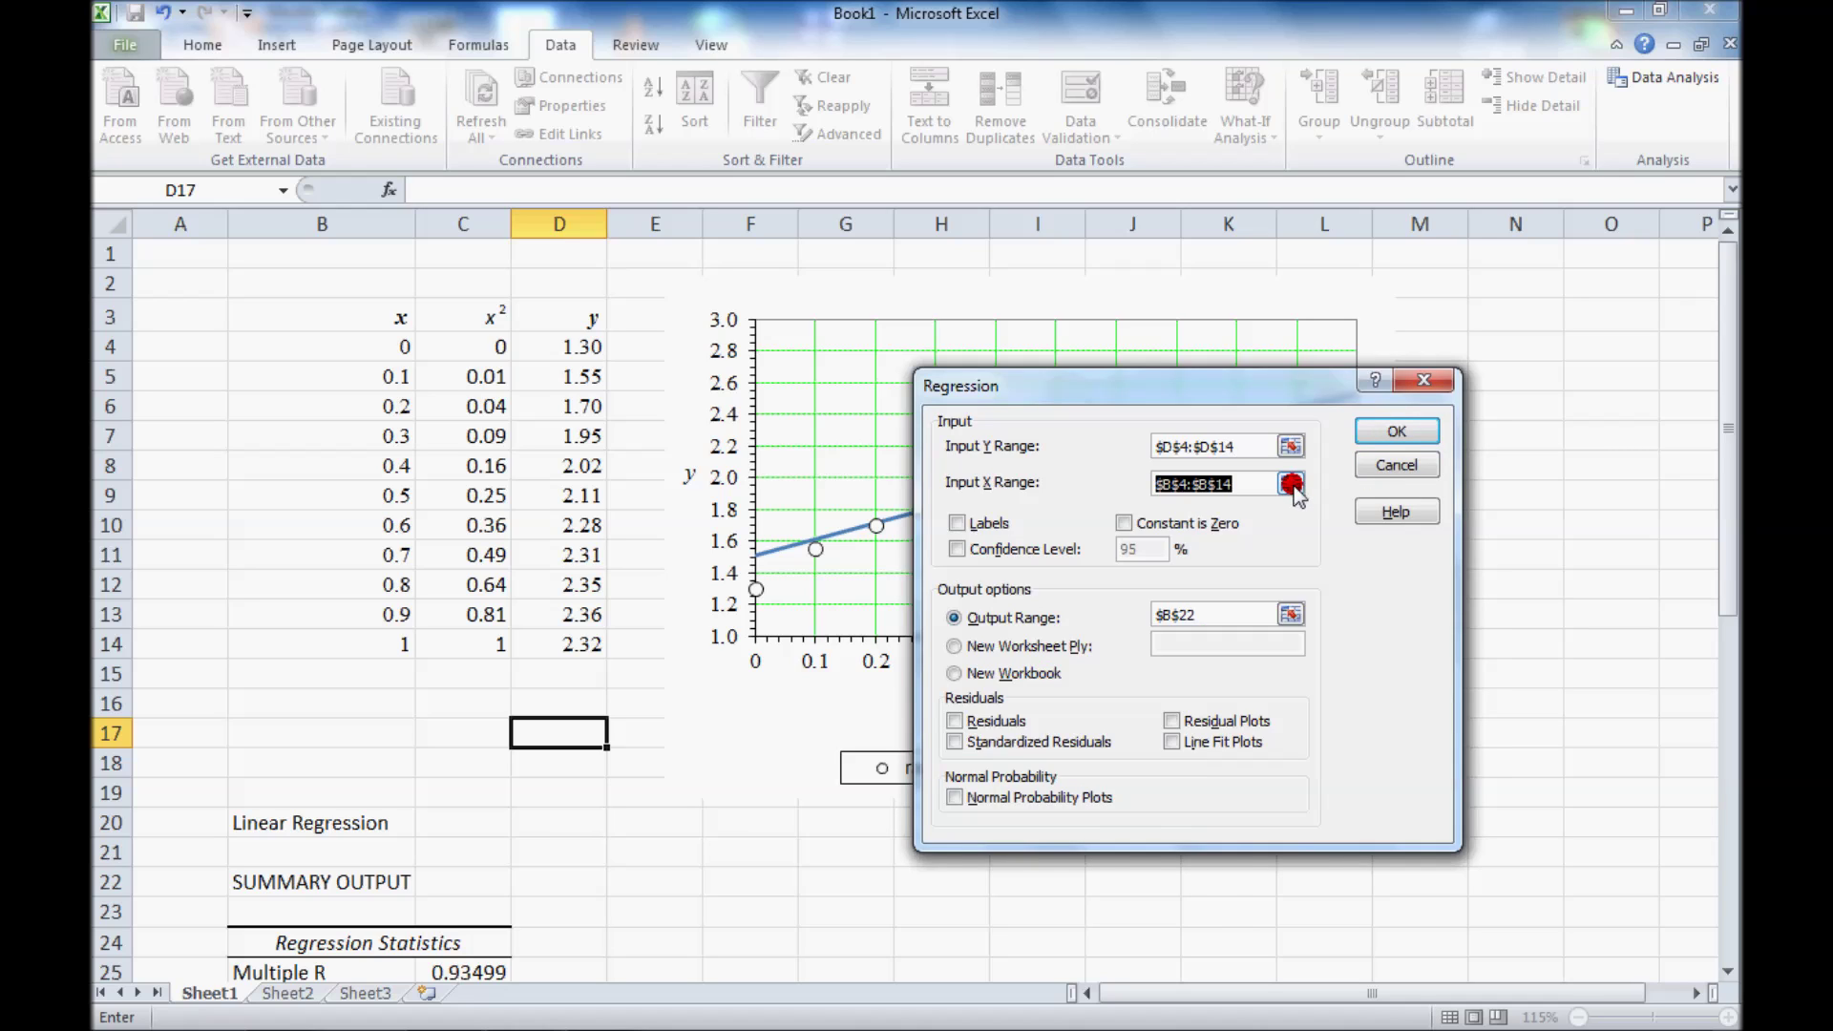
left_click_drag(364, 355, 468, 644)
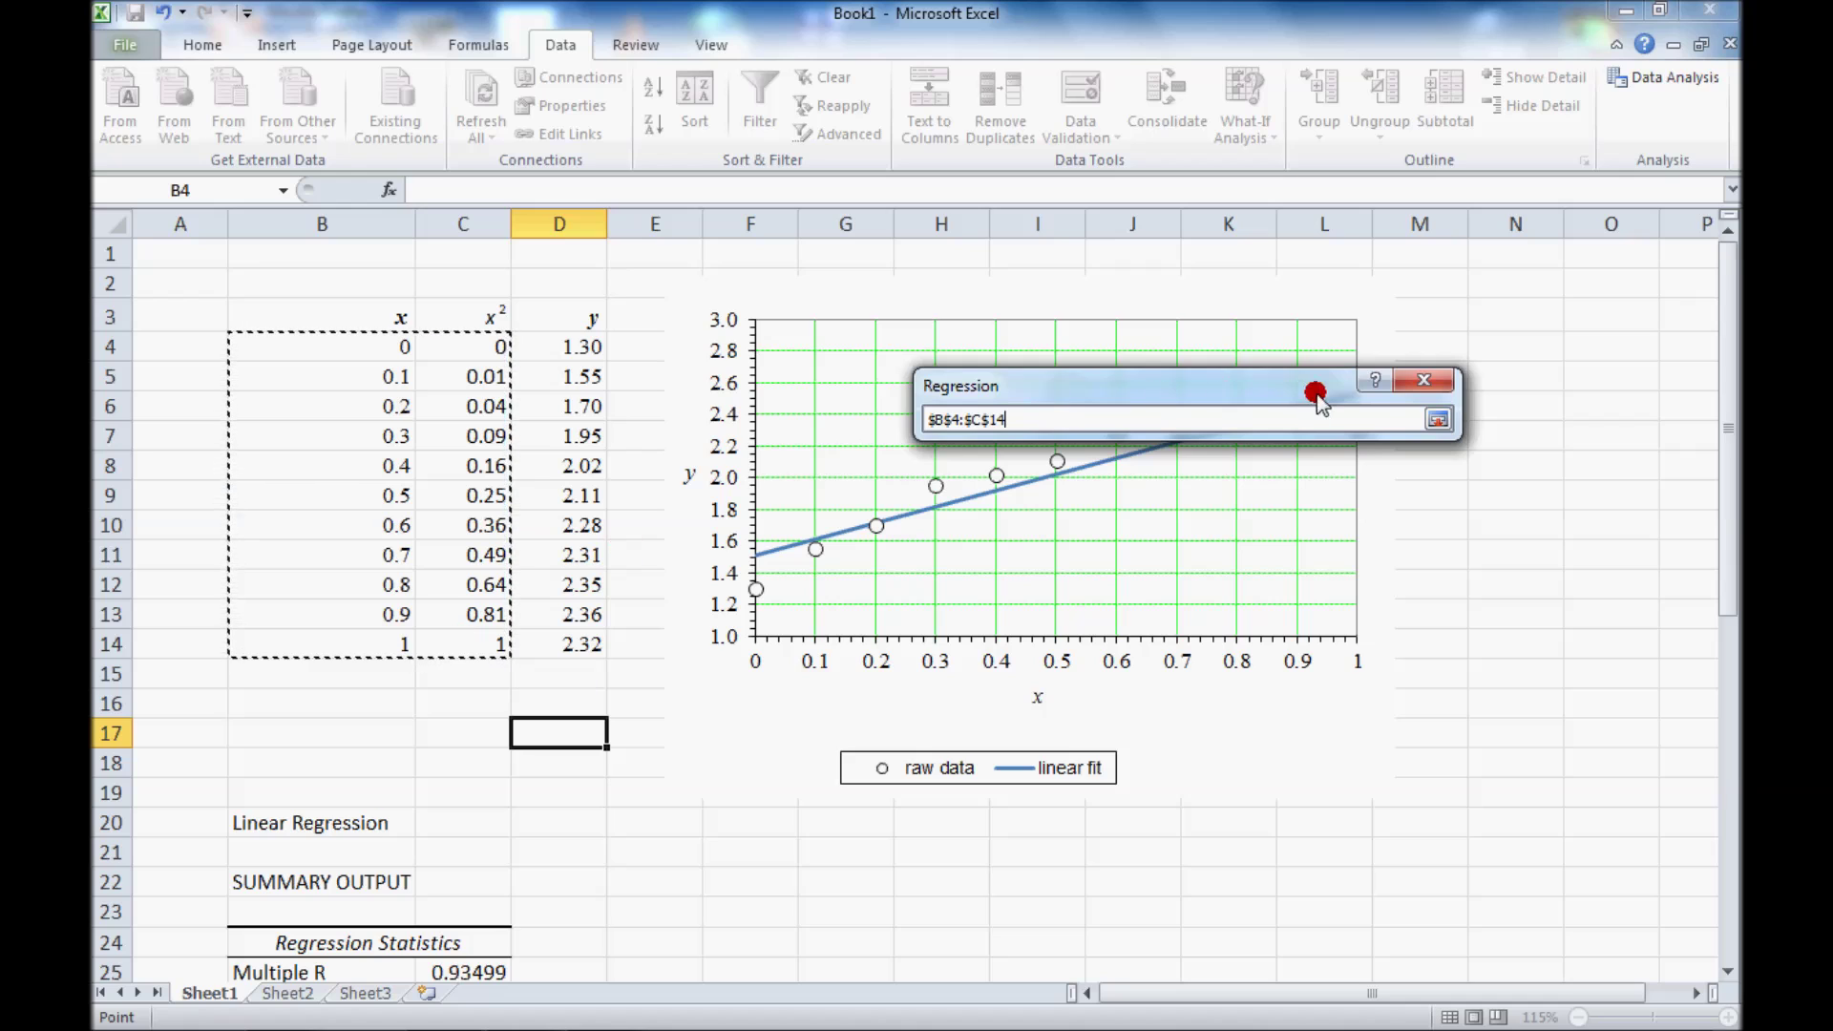
left_click(1438, 420)
left_click(1222, 486)
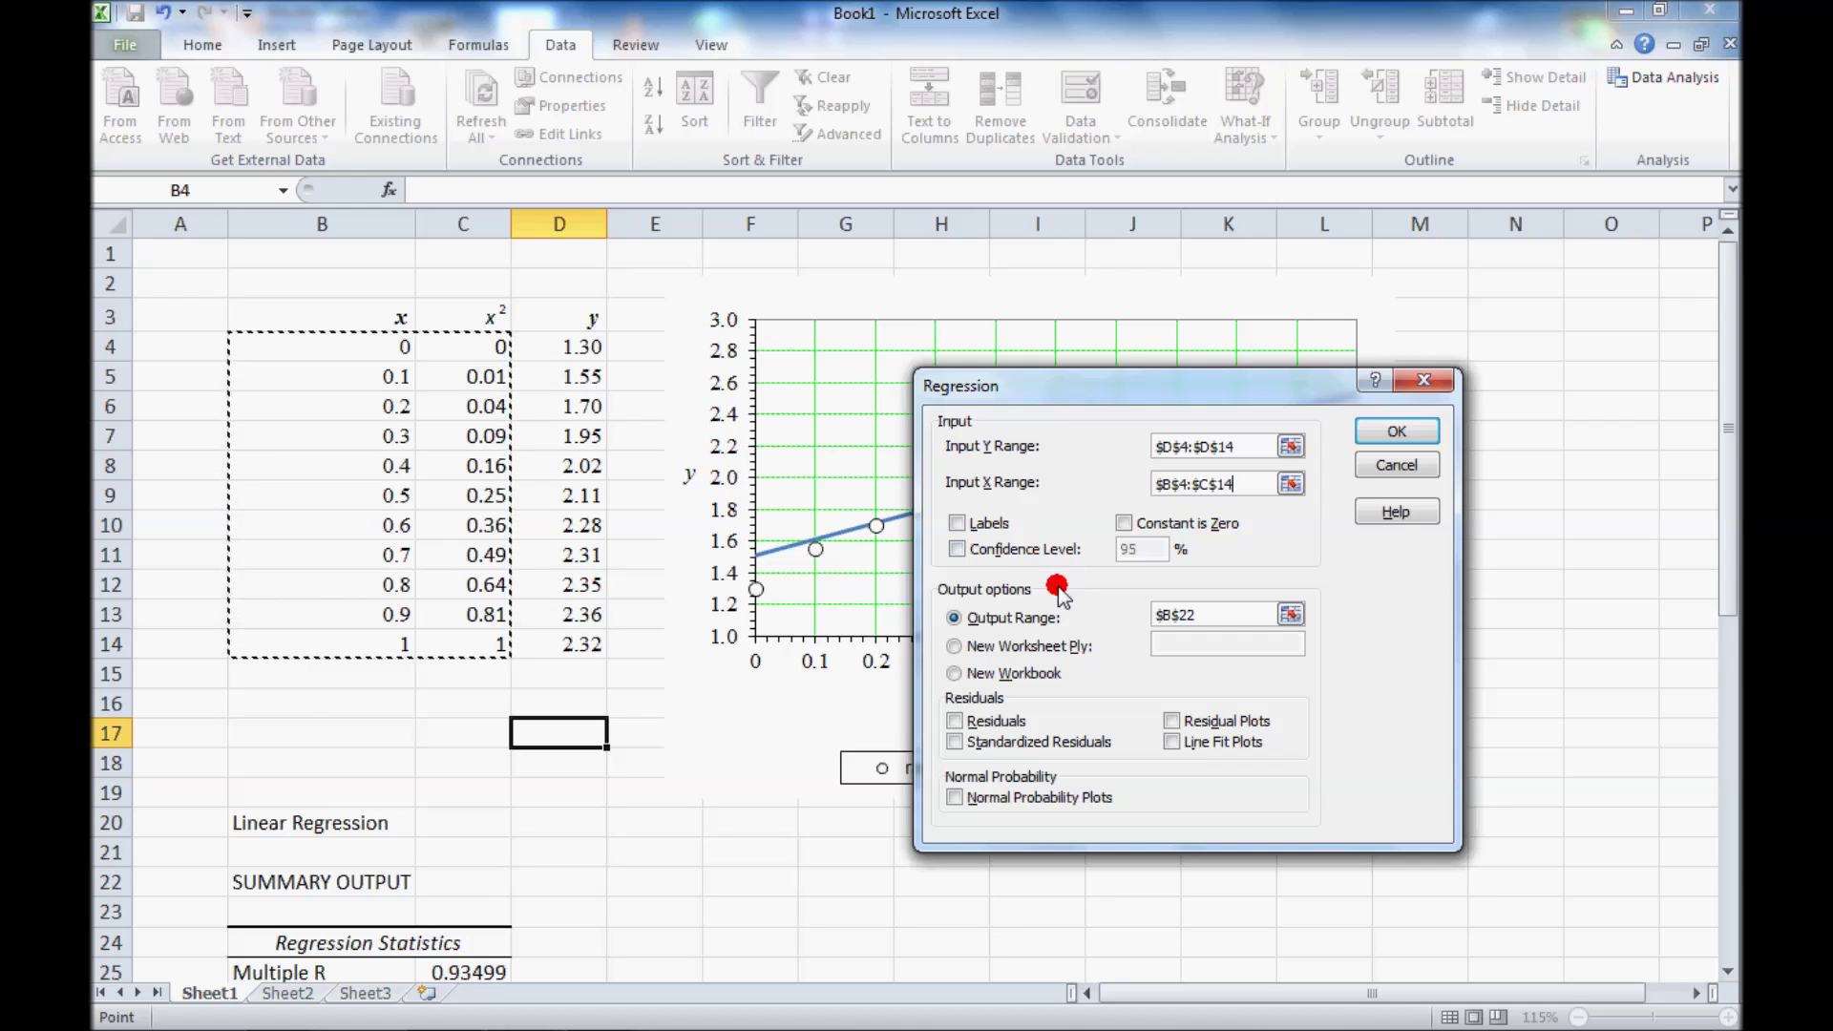
Set the regression output range to $B$48 and run the quadratic regression.
left_click(1291, 614)
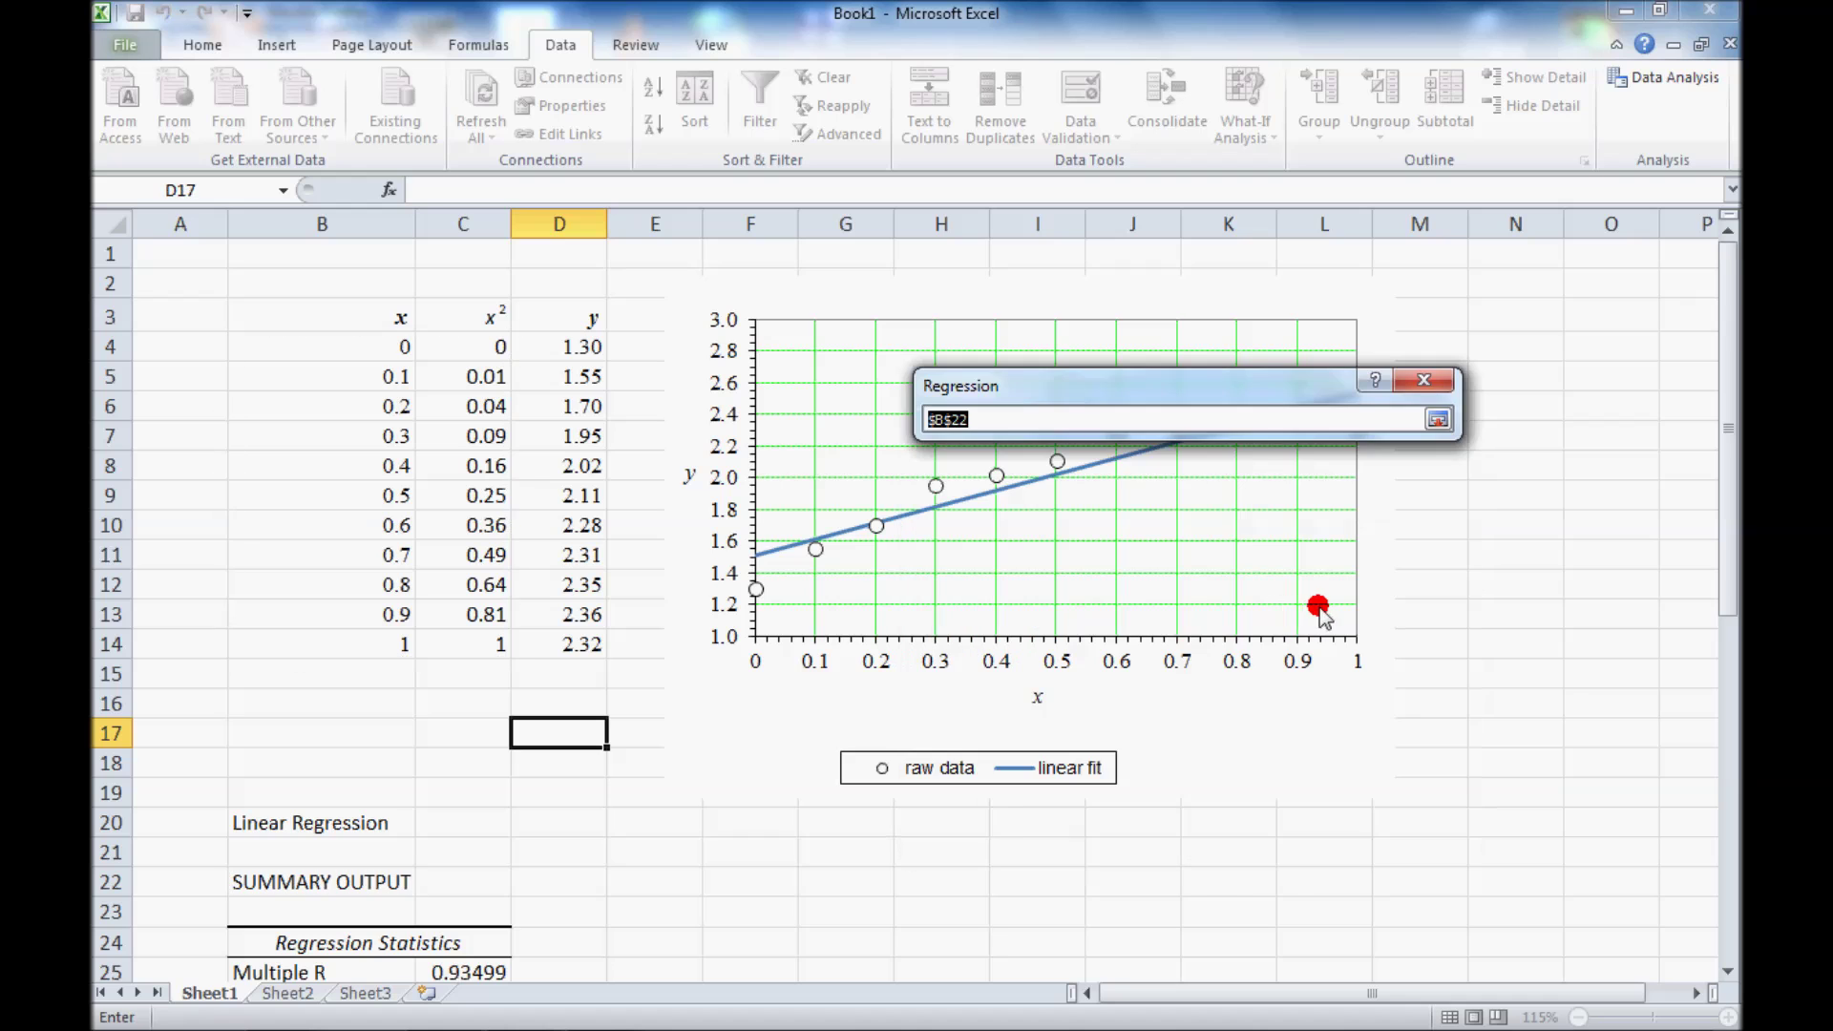
left_click_drag(1724, 447, 1714, 840)
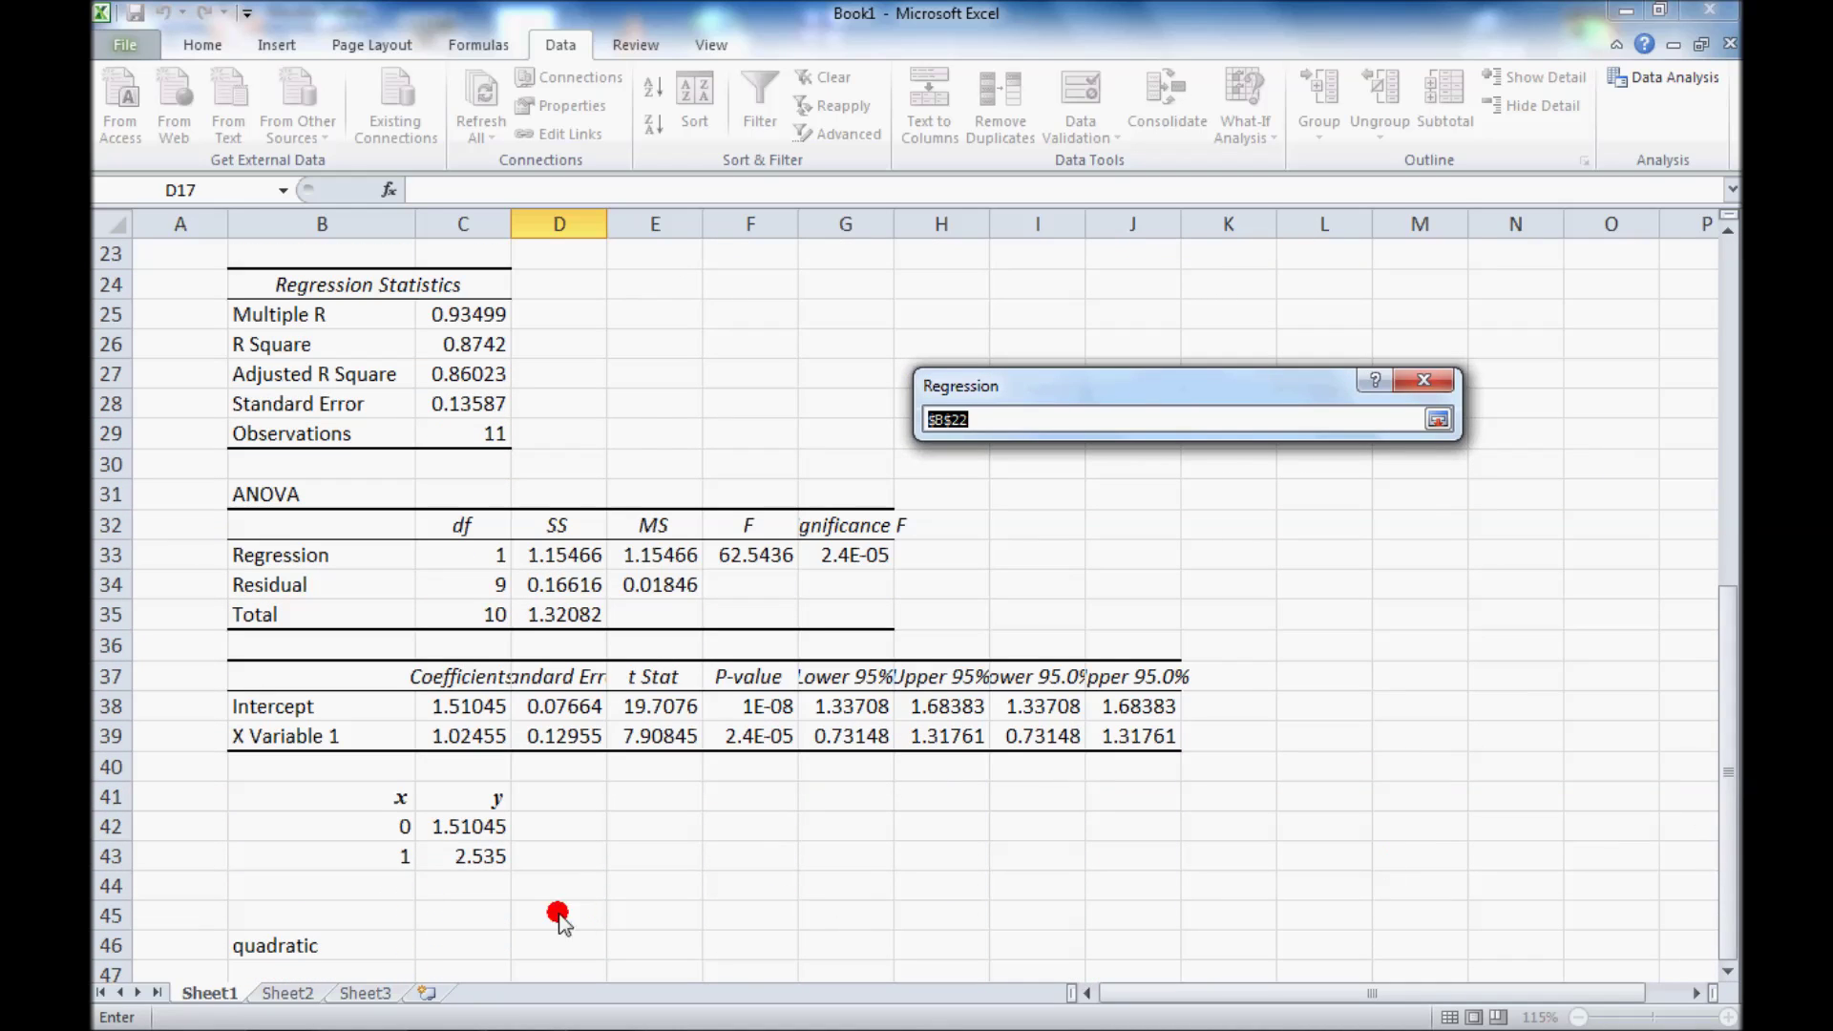
left_click(1726, 972)
left_click(1726, 972)
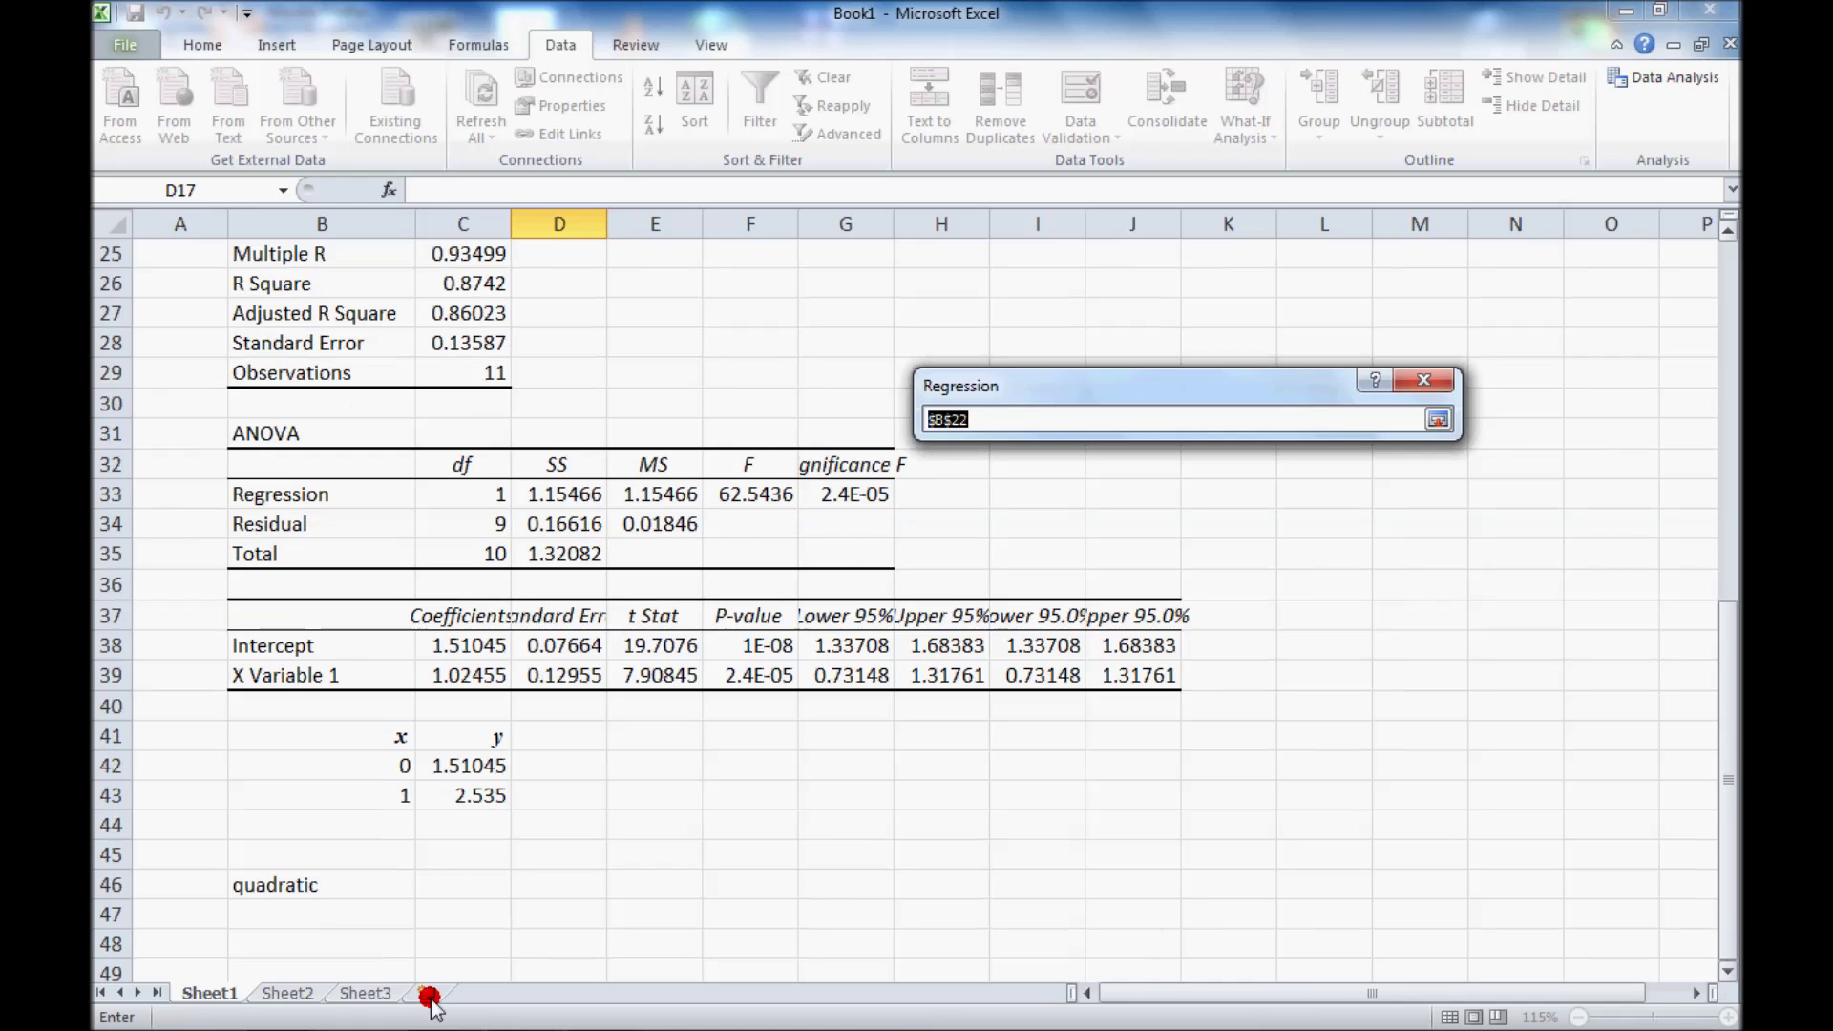
left_click(326, 945)
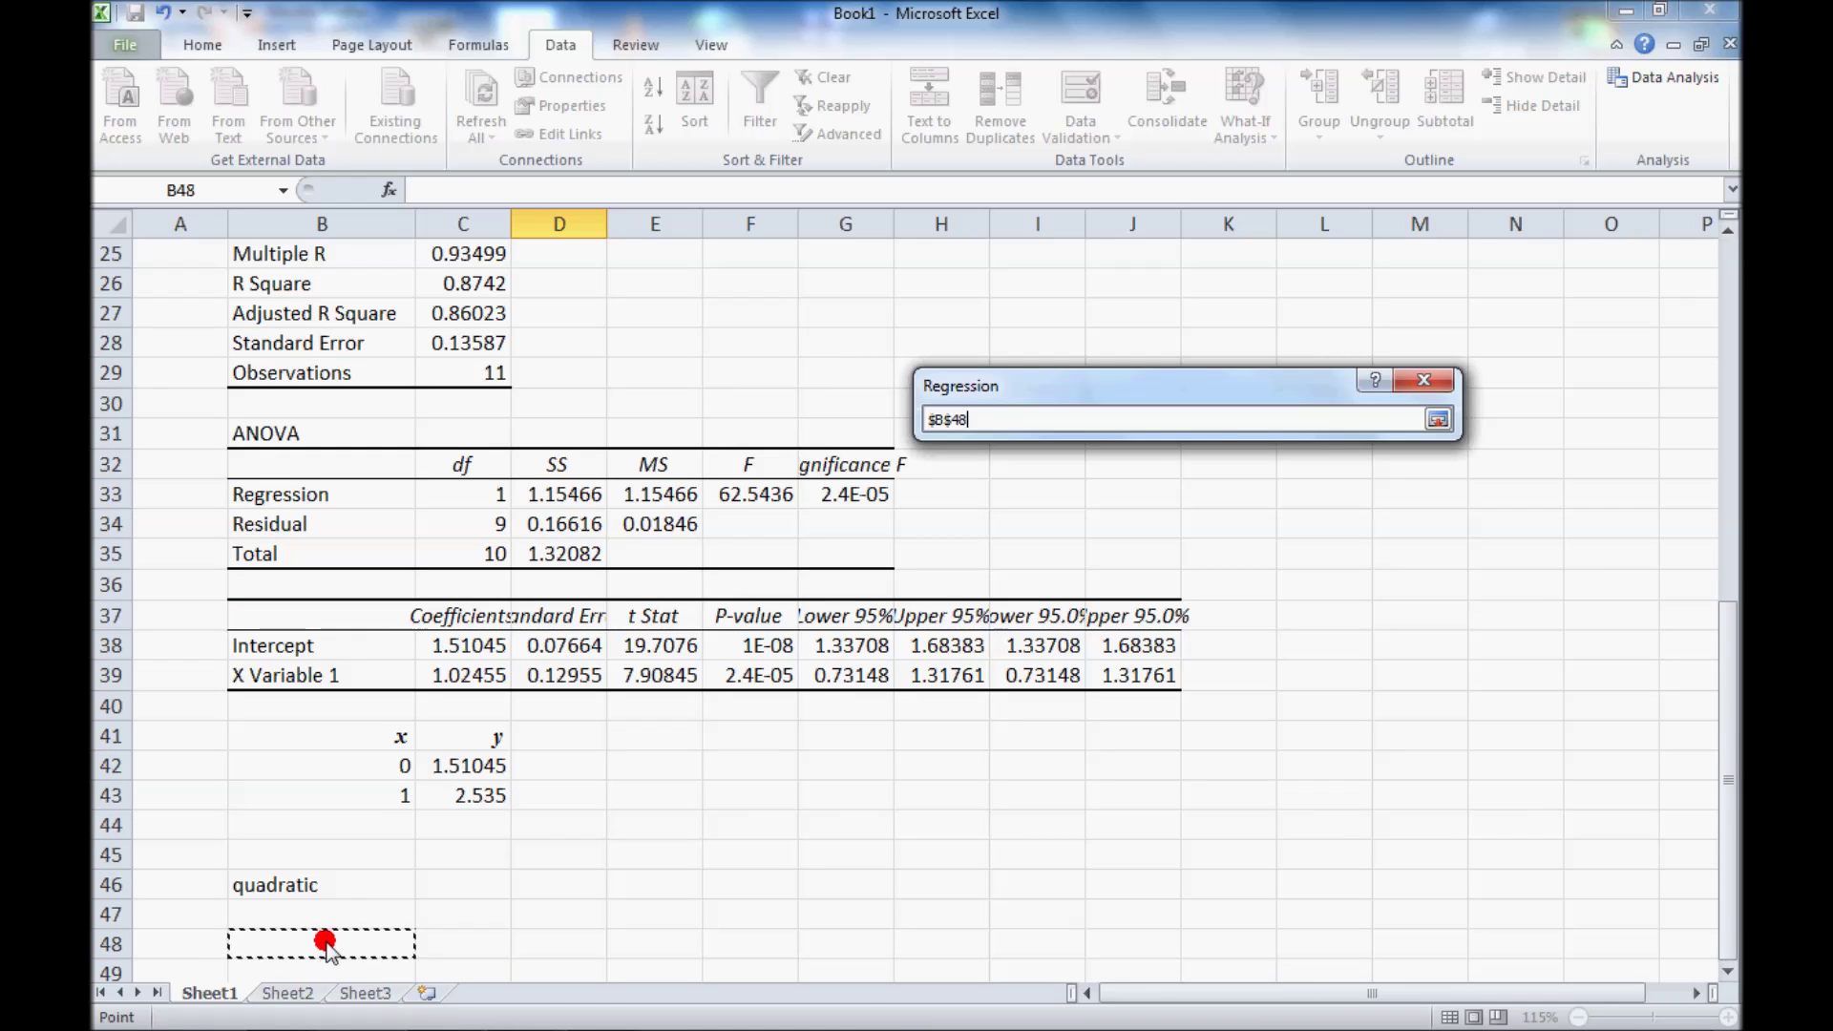
left_click(1438, 420)
left_click(1440, 430)
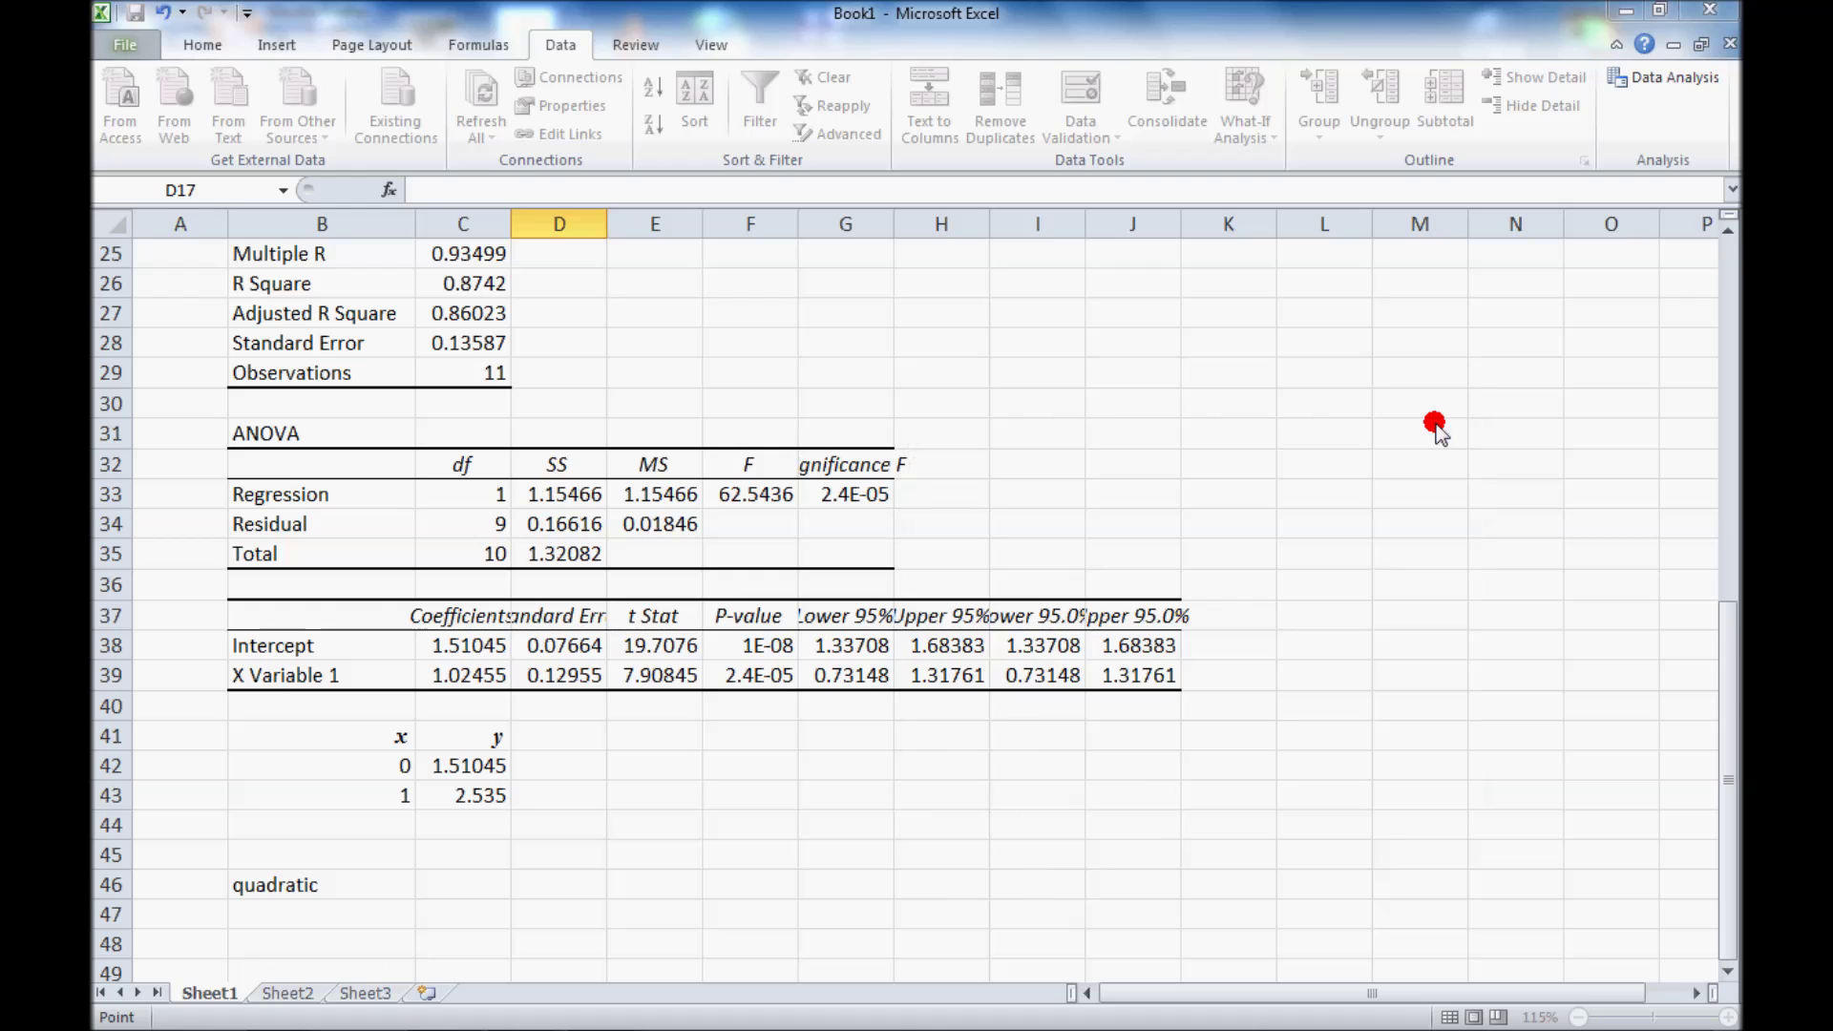
left_click_drag(1724, 551, 1724, 826)
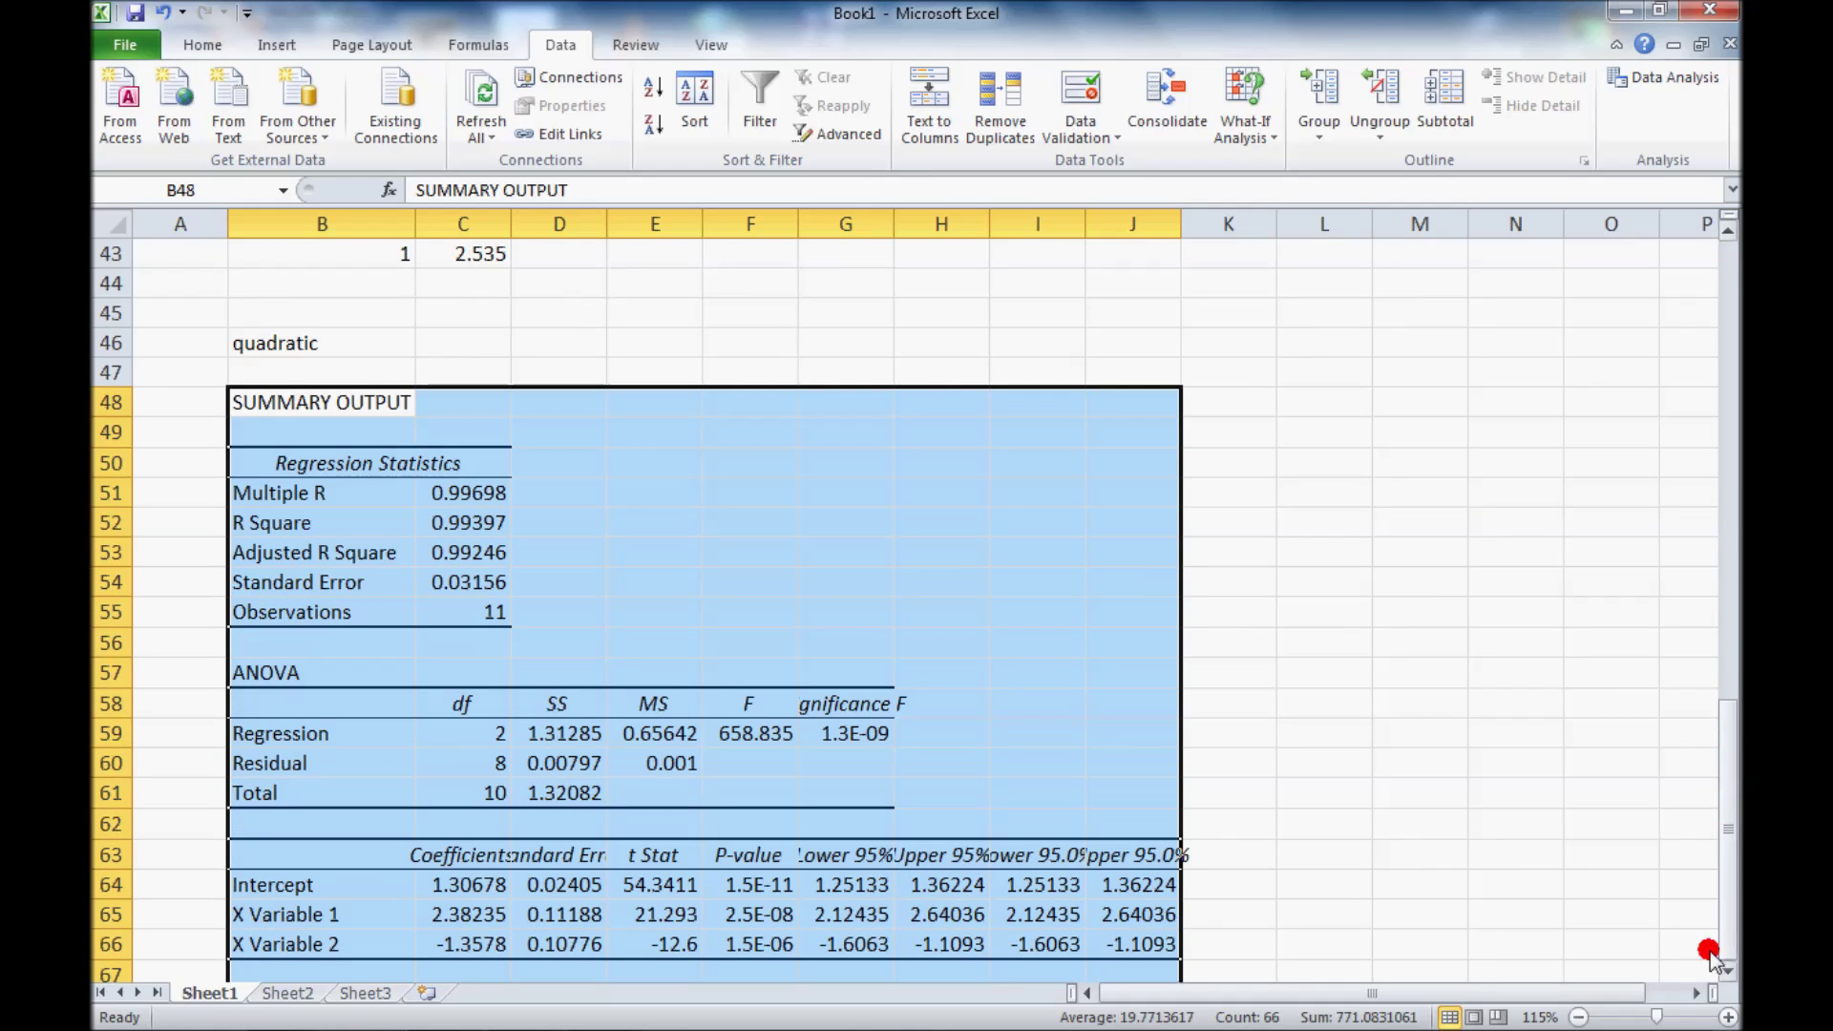
left_click(1728, 971)
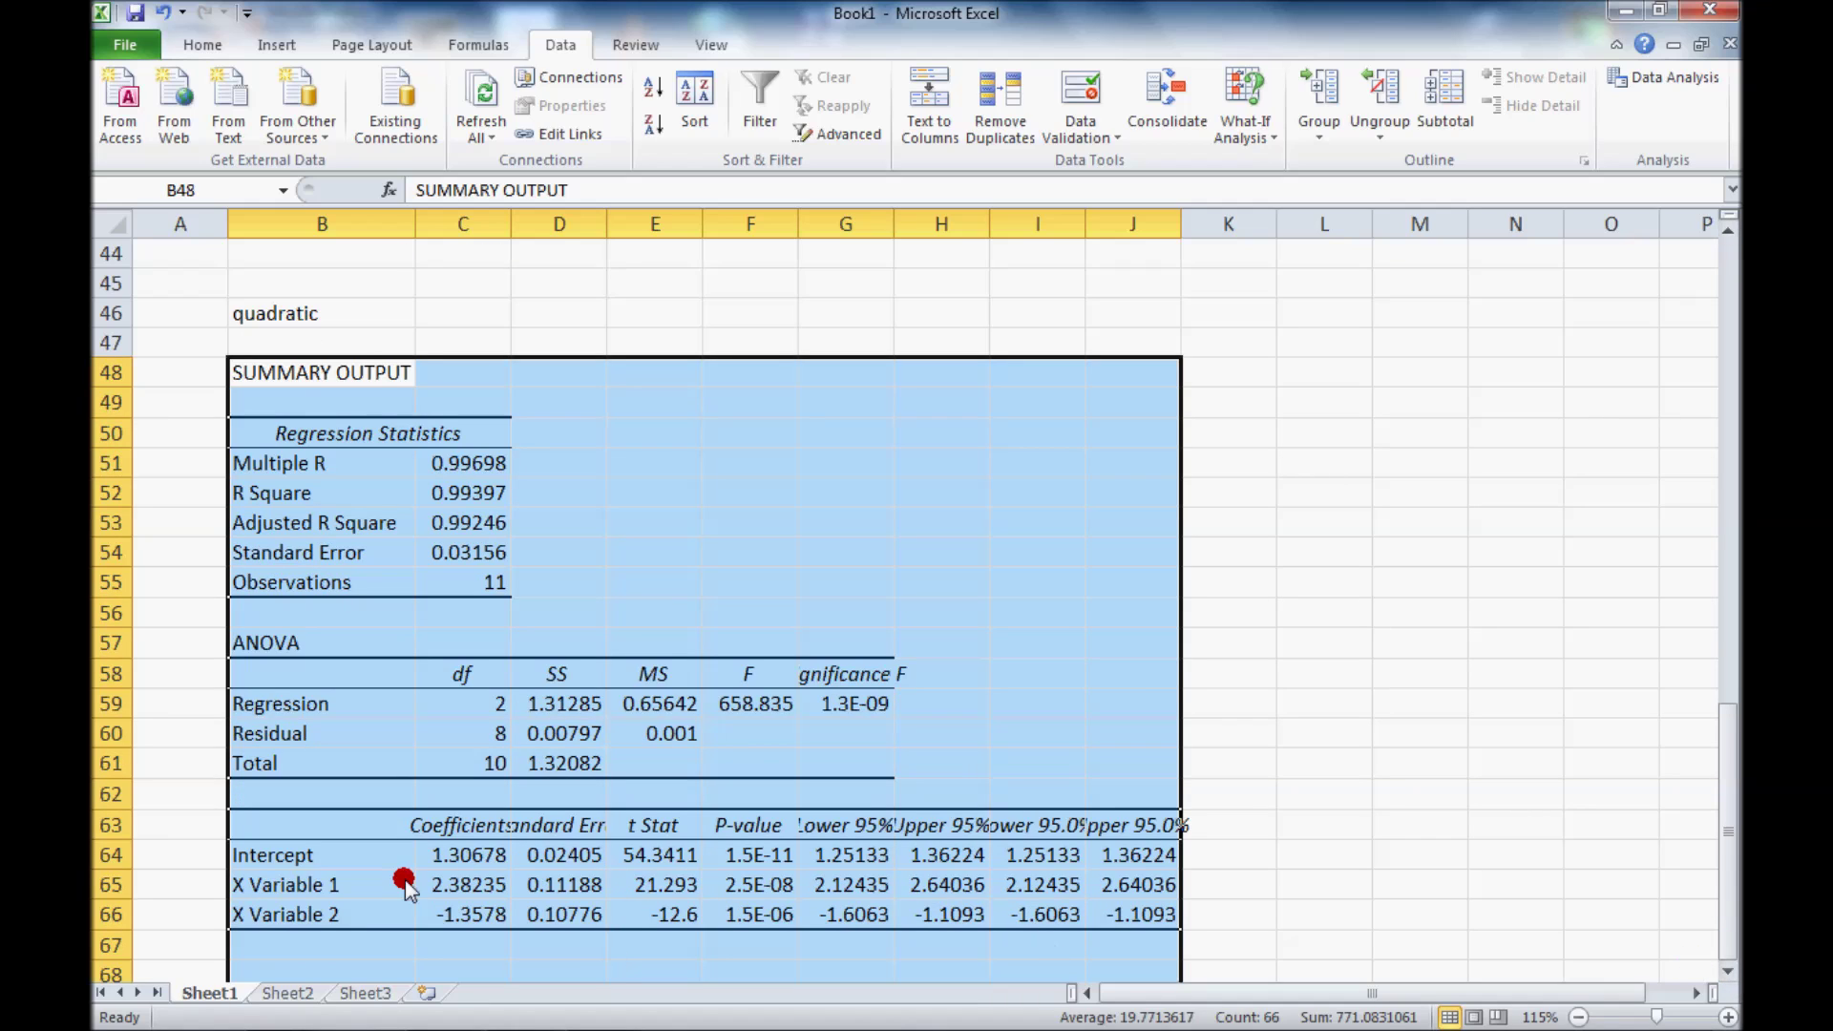
left_click(442, 862)
left_click(459, 886)
left_click(459, 919)
left_click(459, 888)
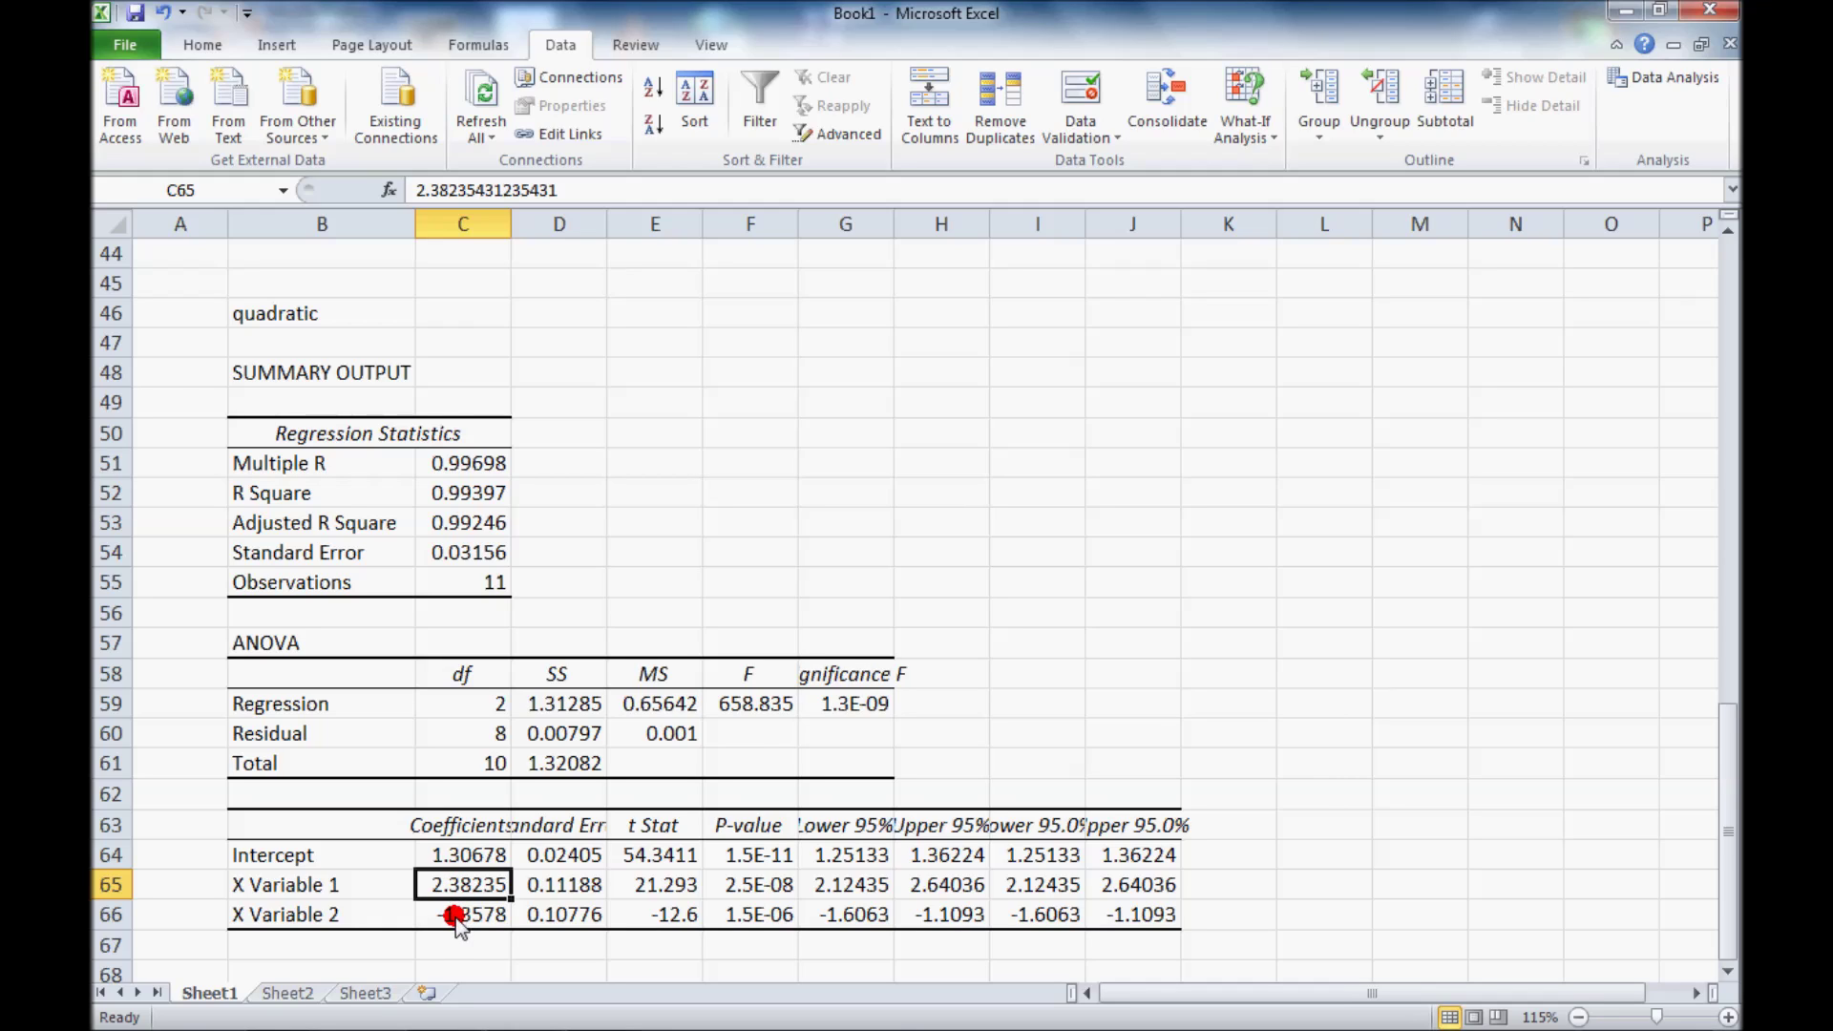
left_click(458, 918)
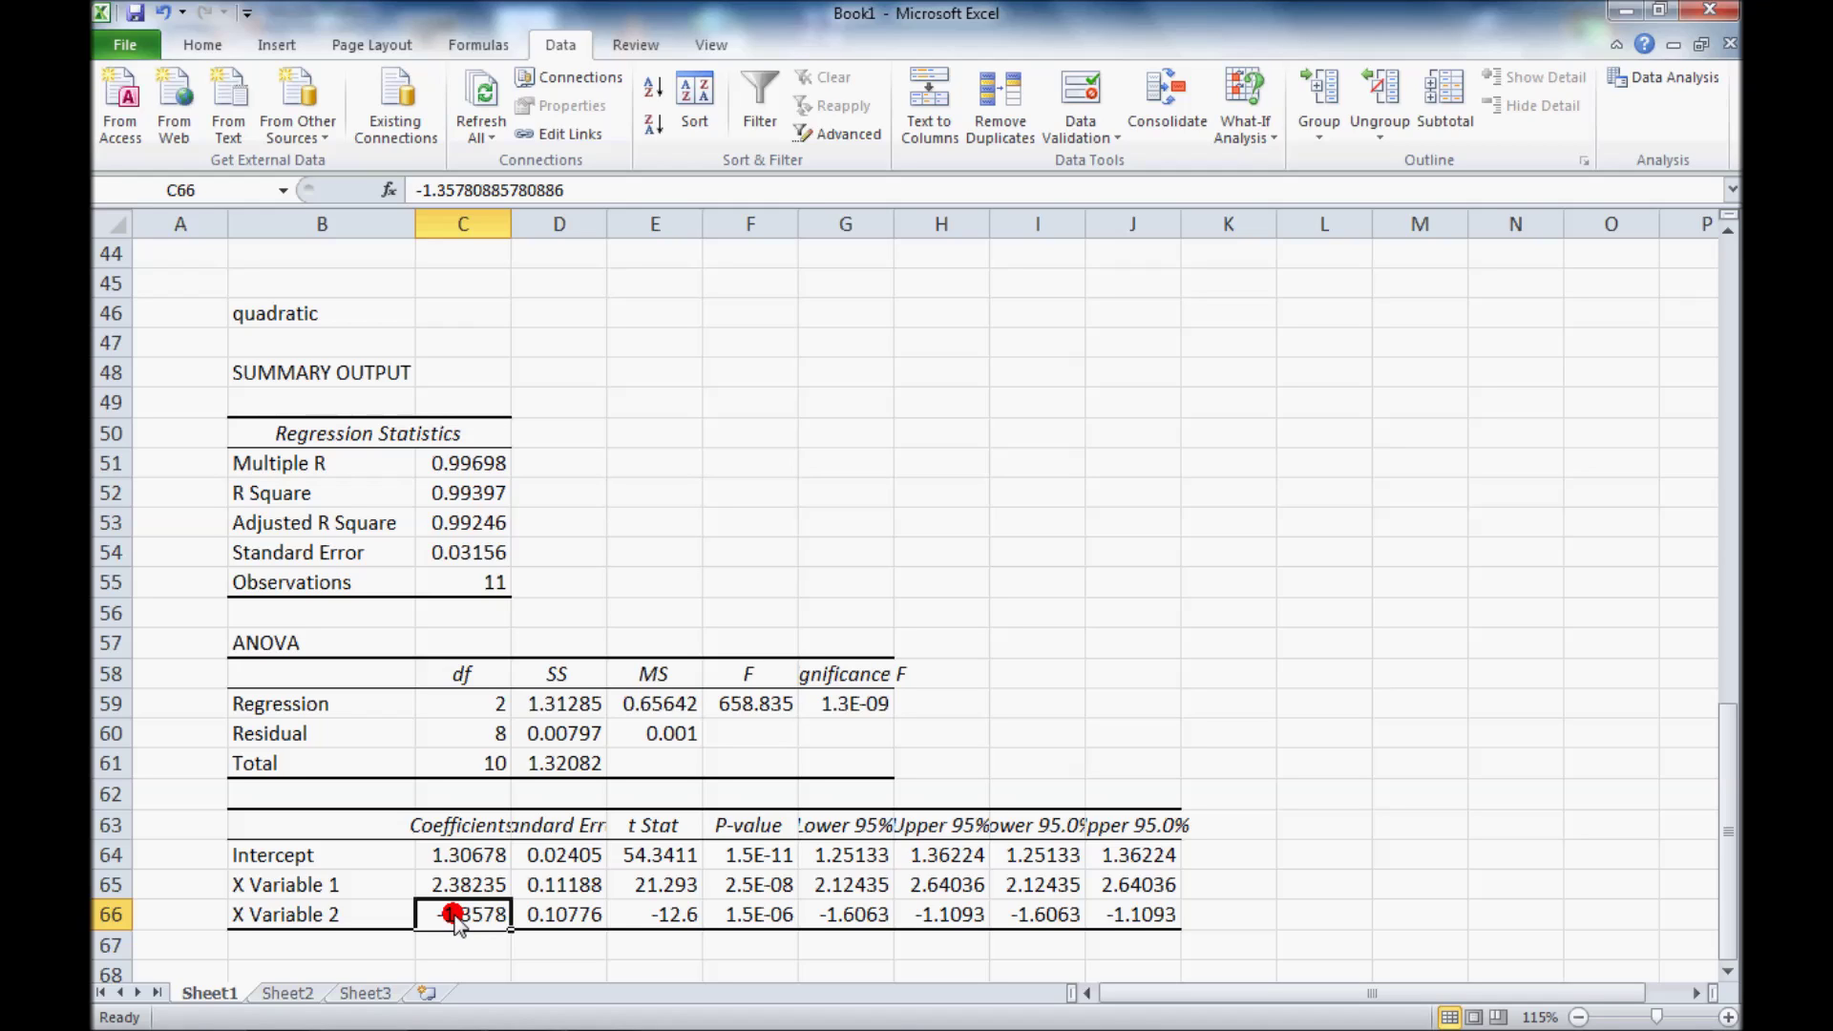
left_click(468, 857)
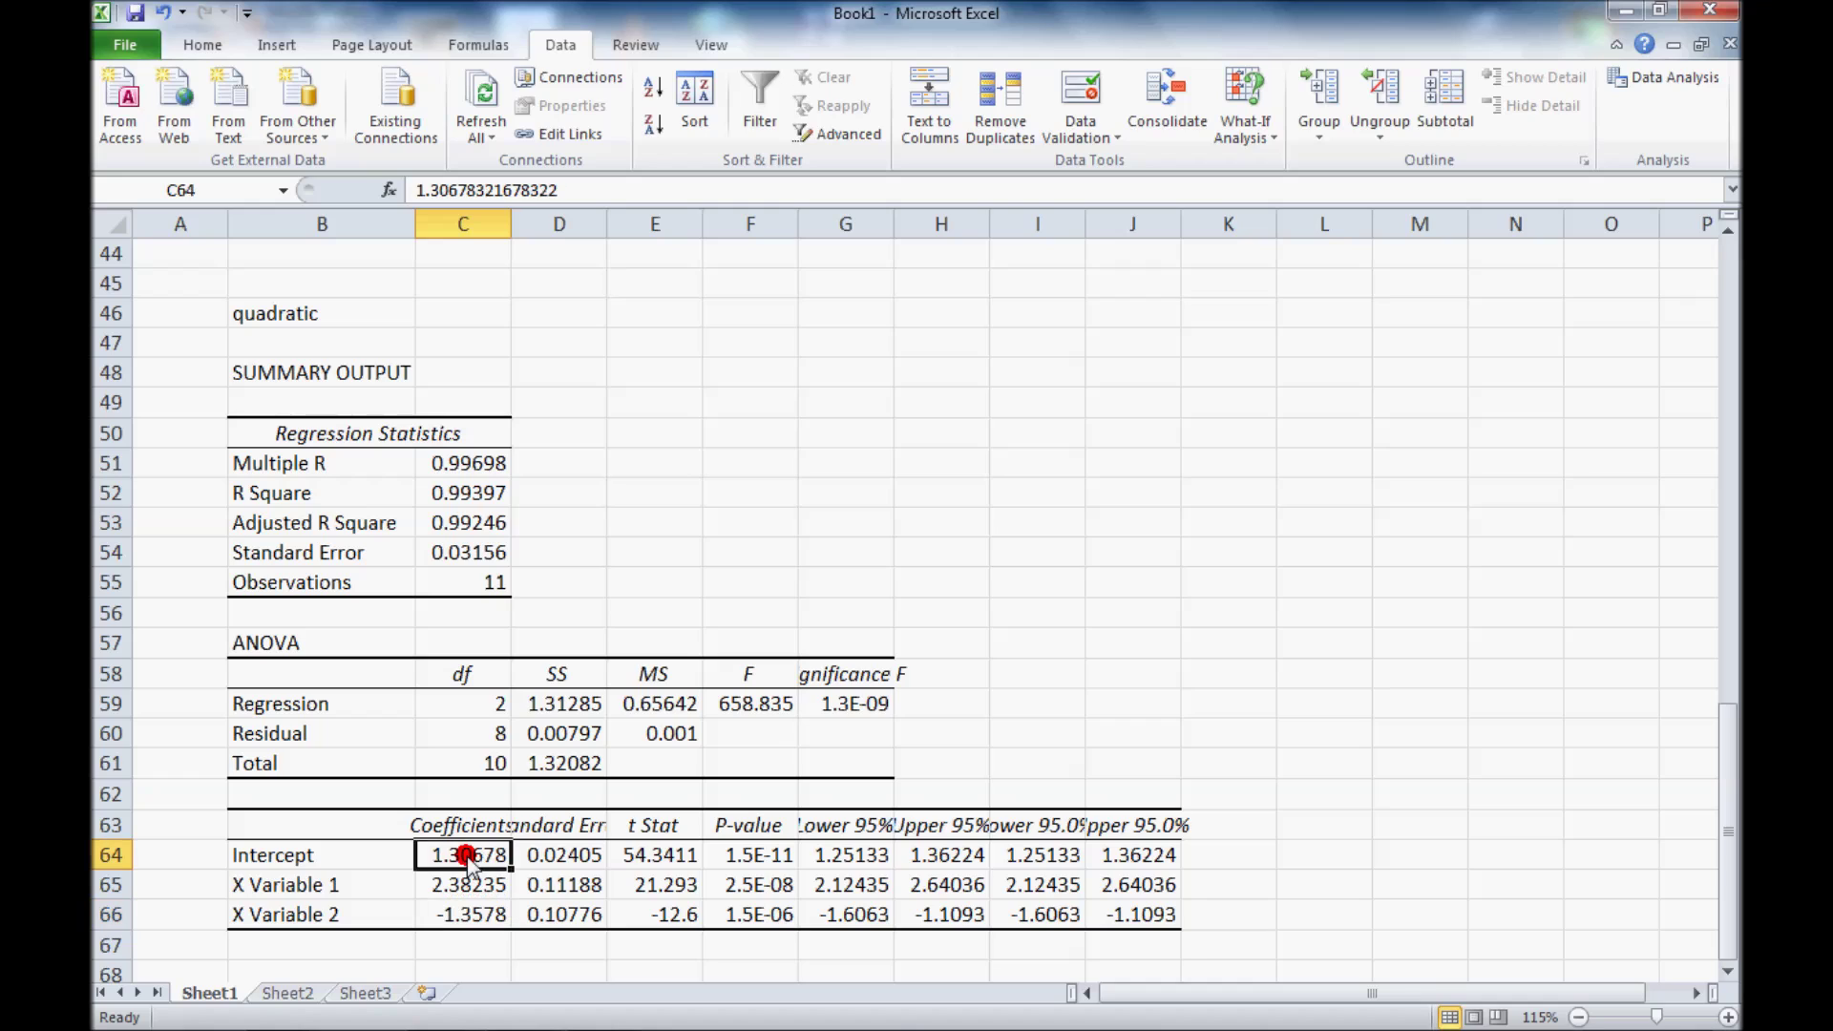
left_click(467, 888)
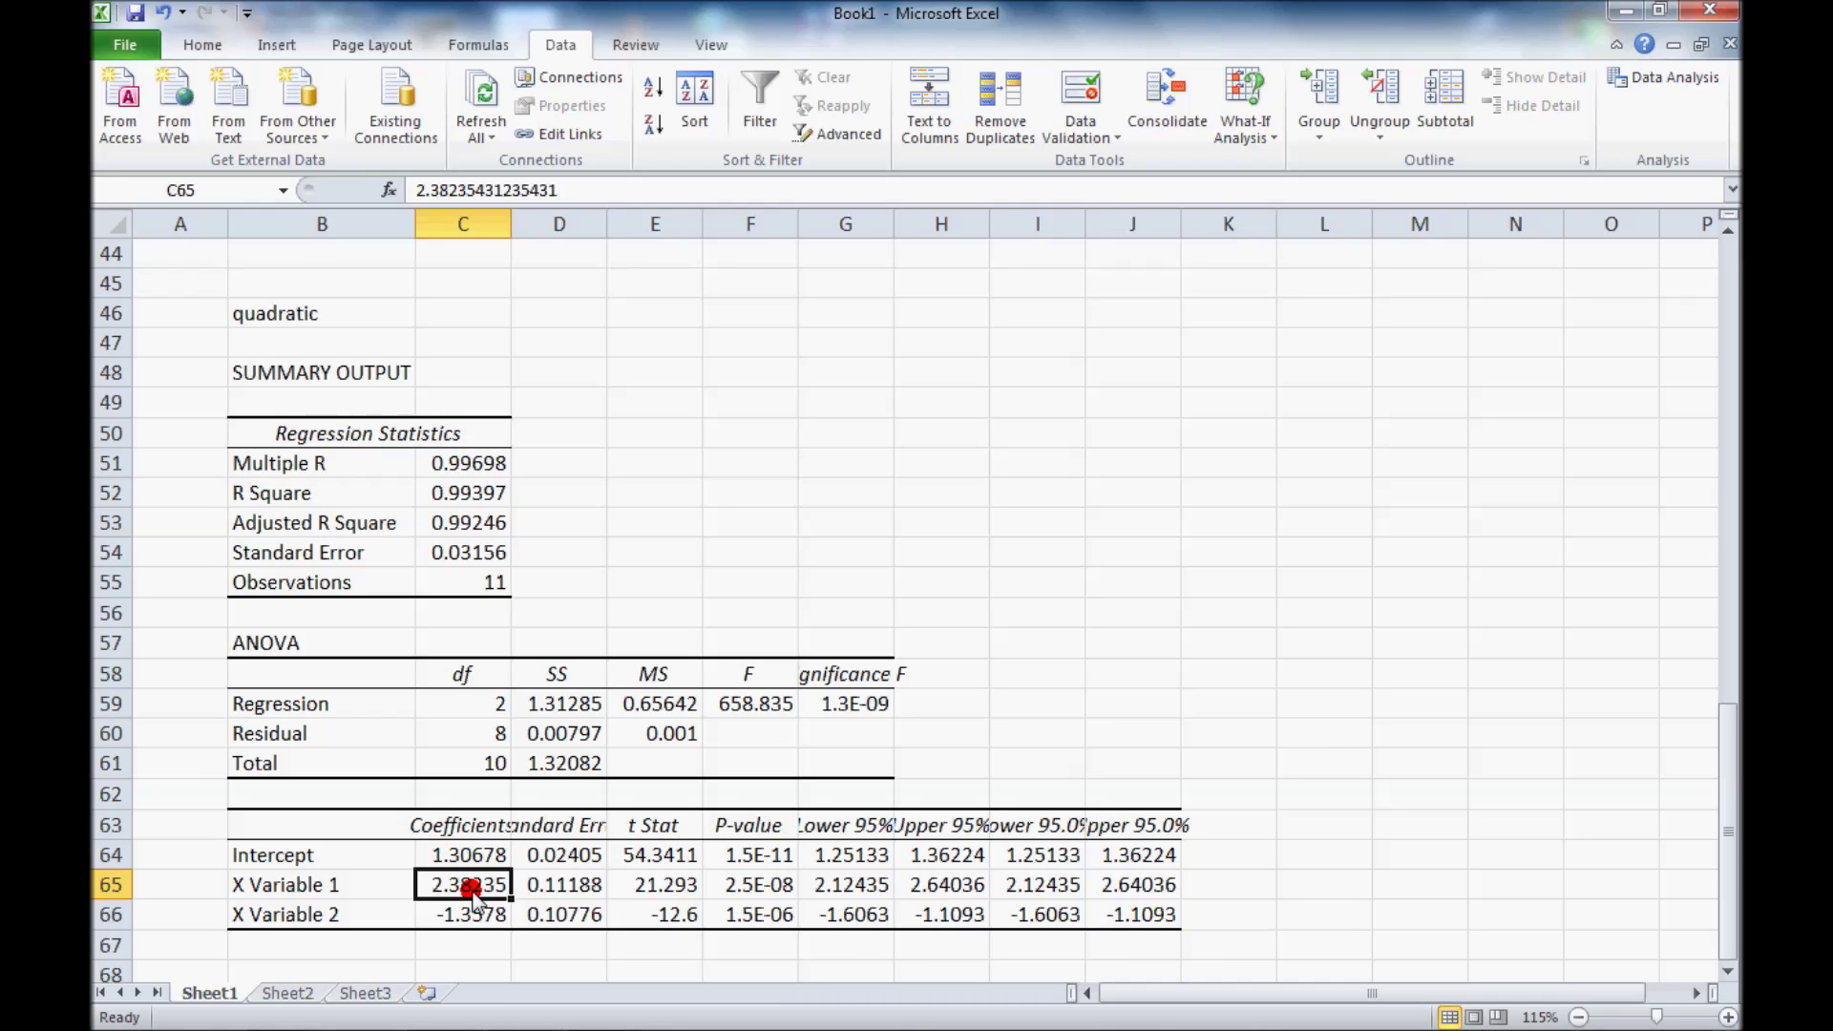
left_click(469, 918)
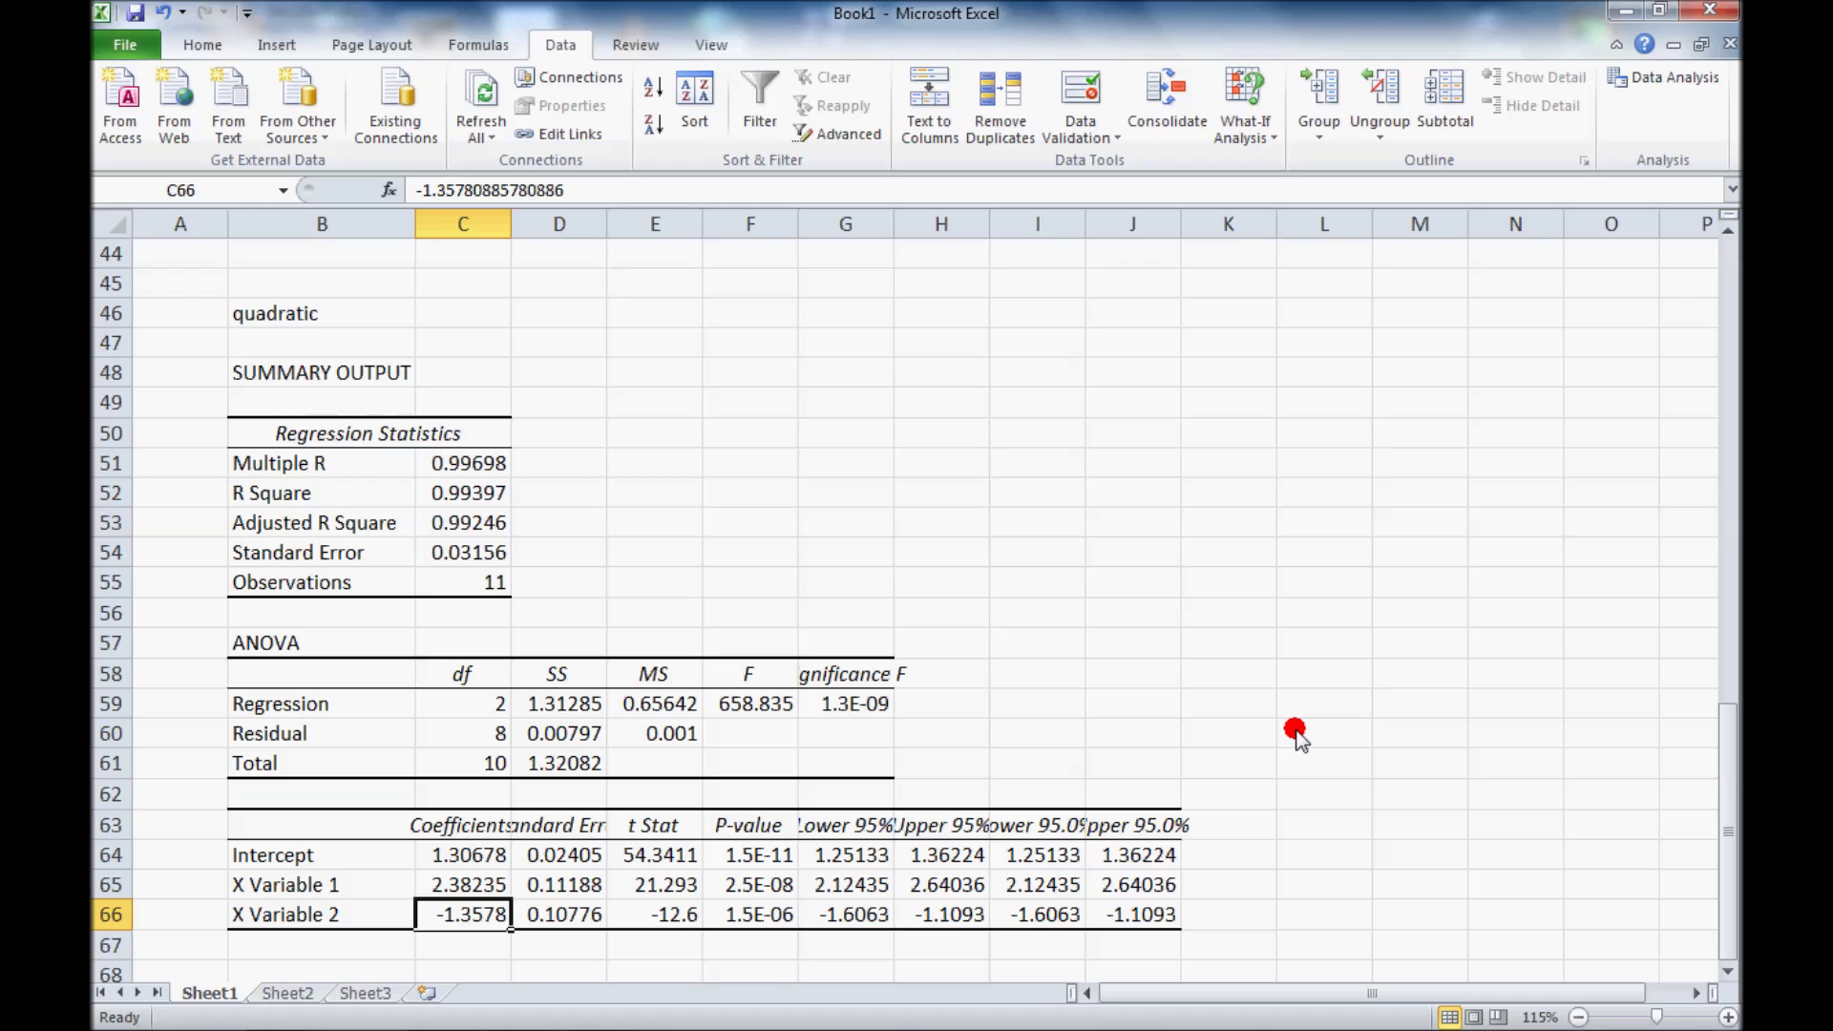
key("ctrl+c")
Copy the x and y headers from B41:C41 into B70:C70.
scroll(744, 488, "down", 1)
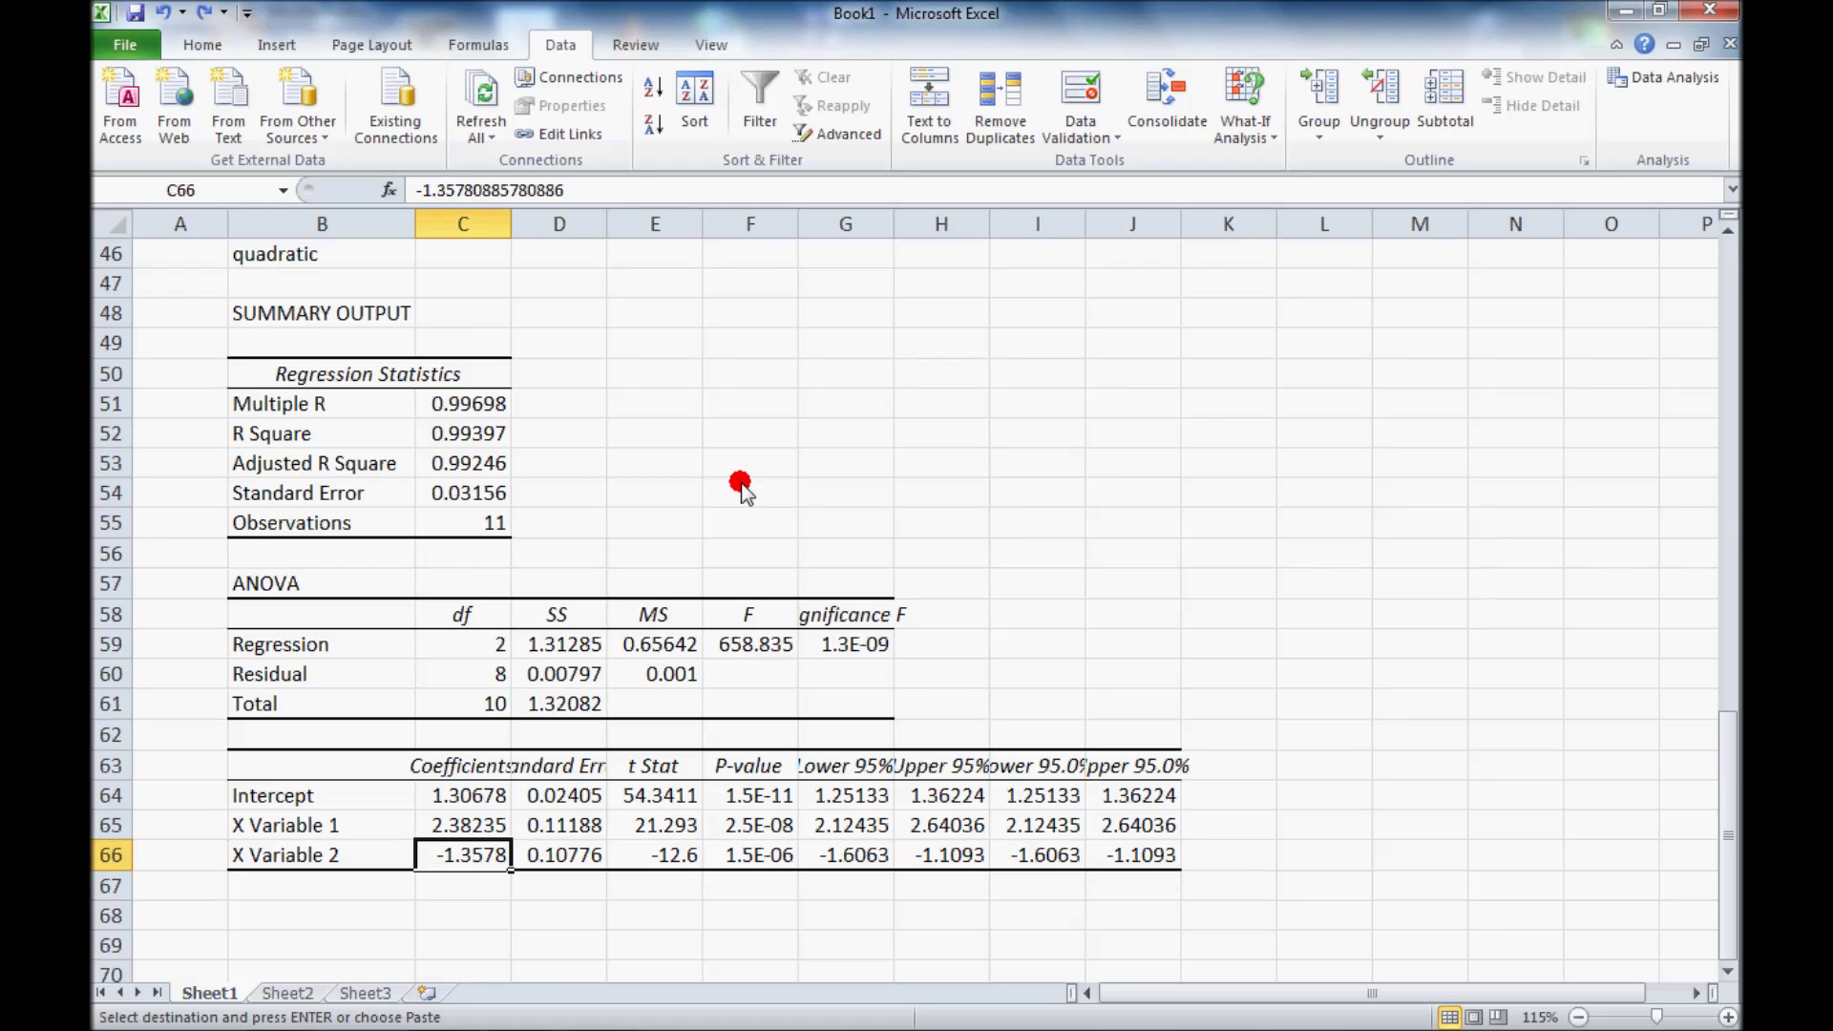
scroll(744, 488, "up", 4)
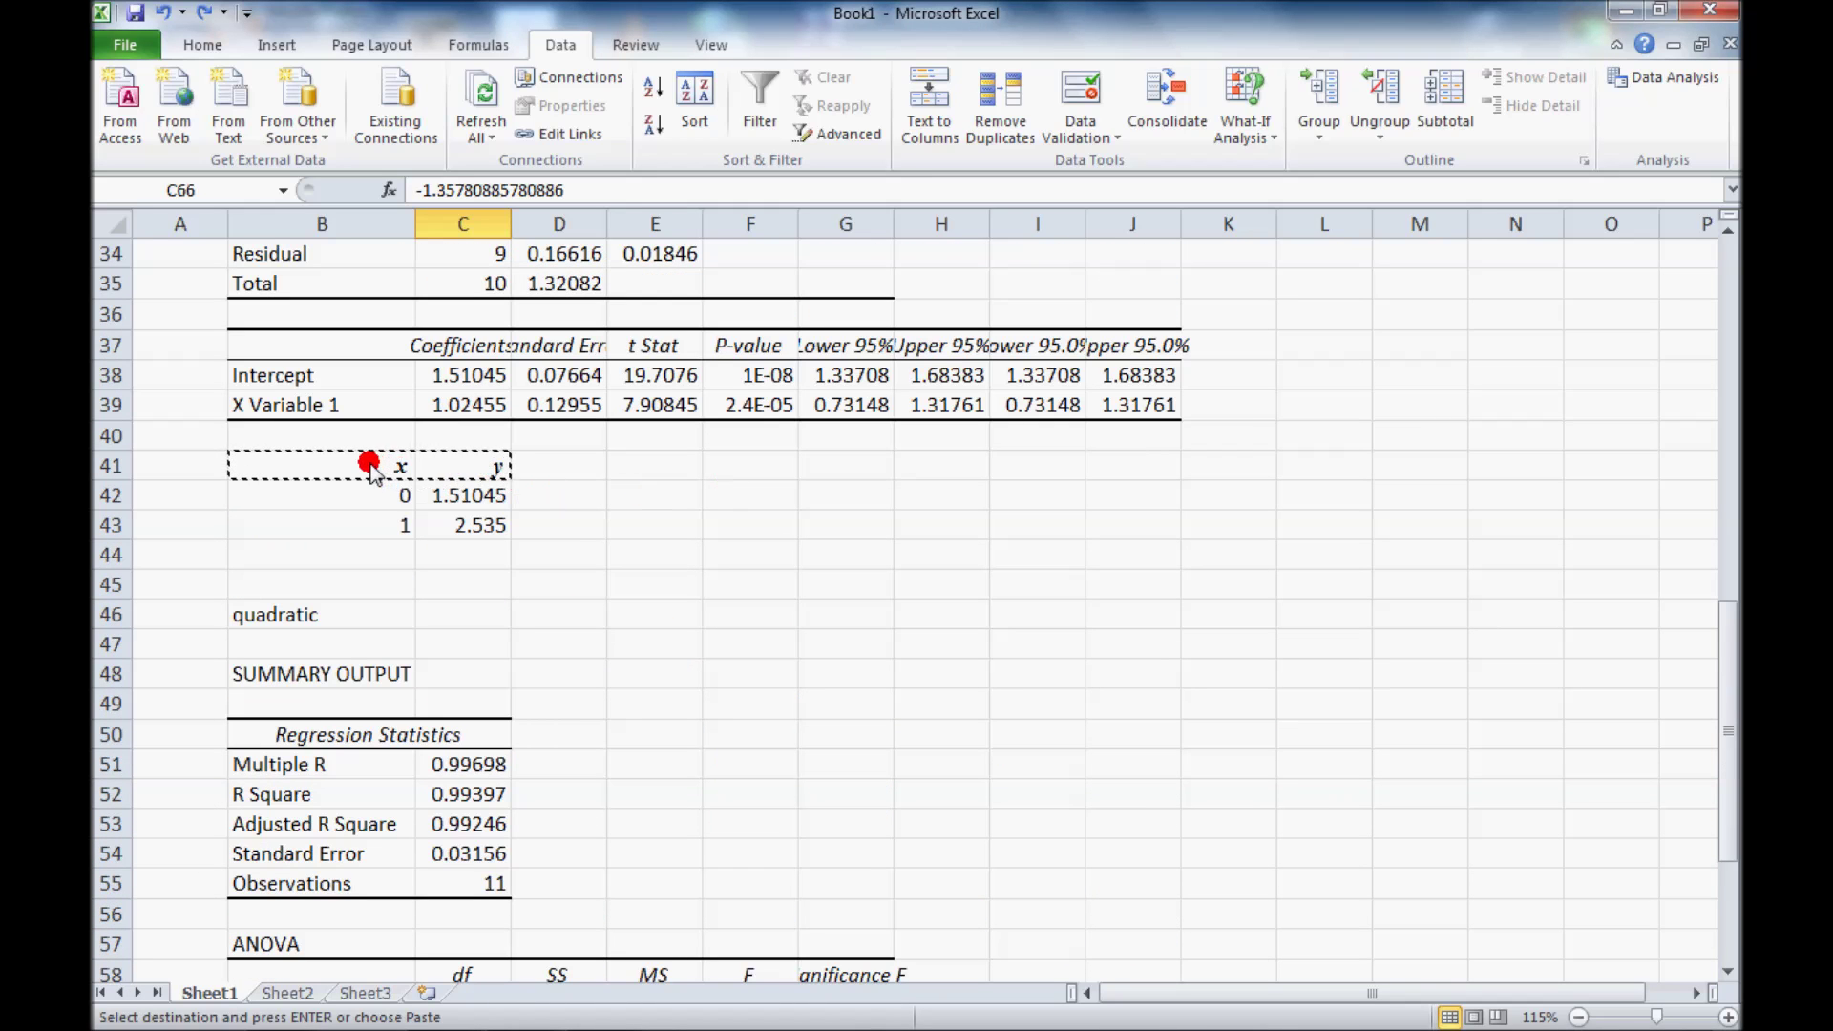
left_click_drag(376, 466, 461, 468)
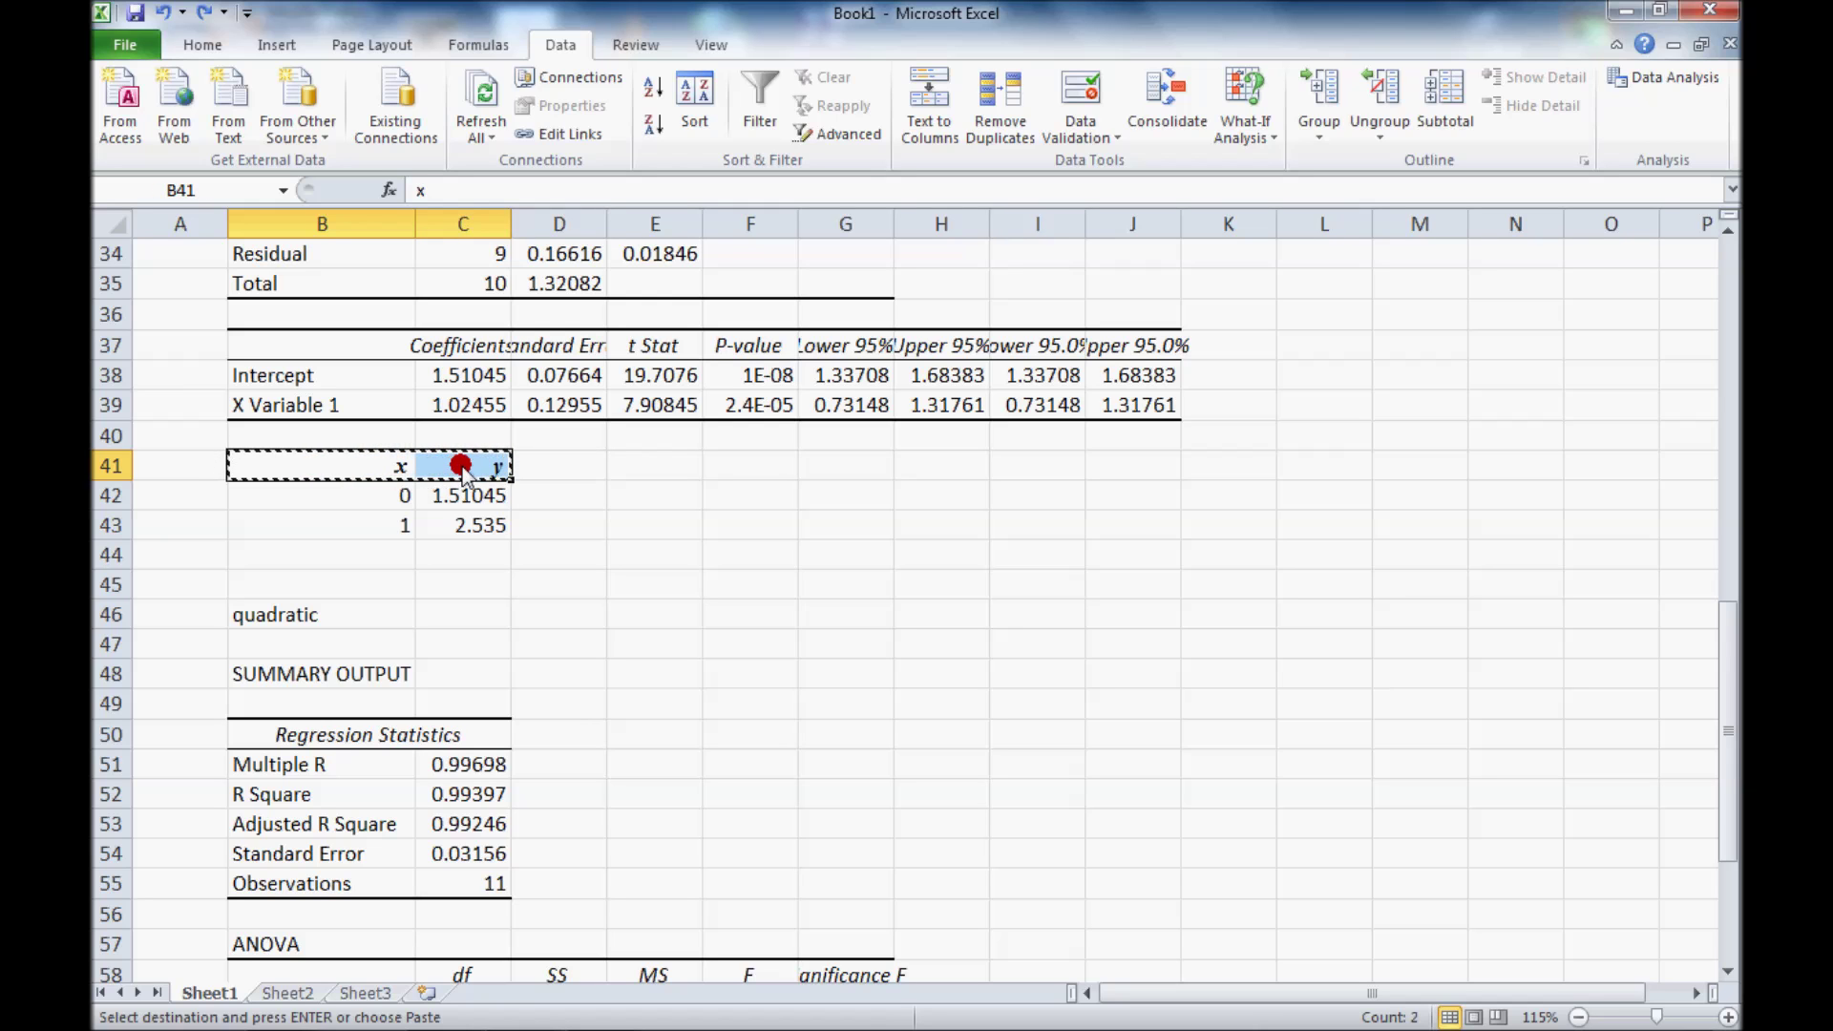
scroll(683, 606, "down", 8)
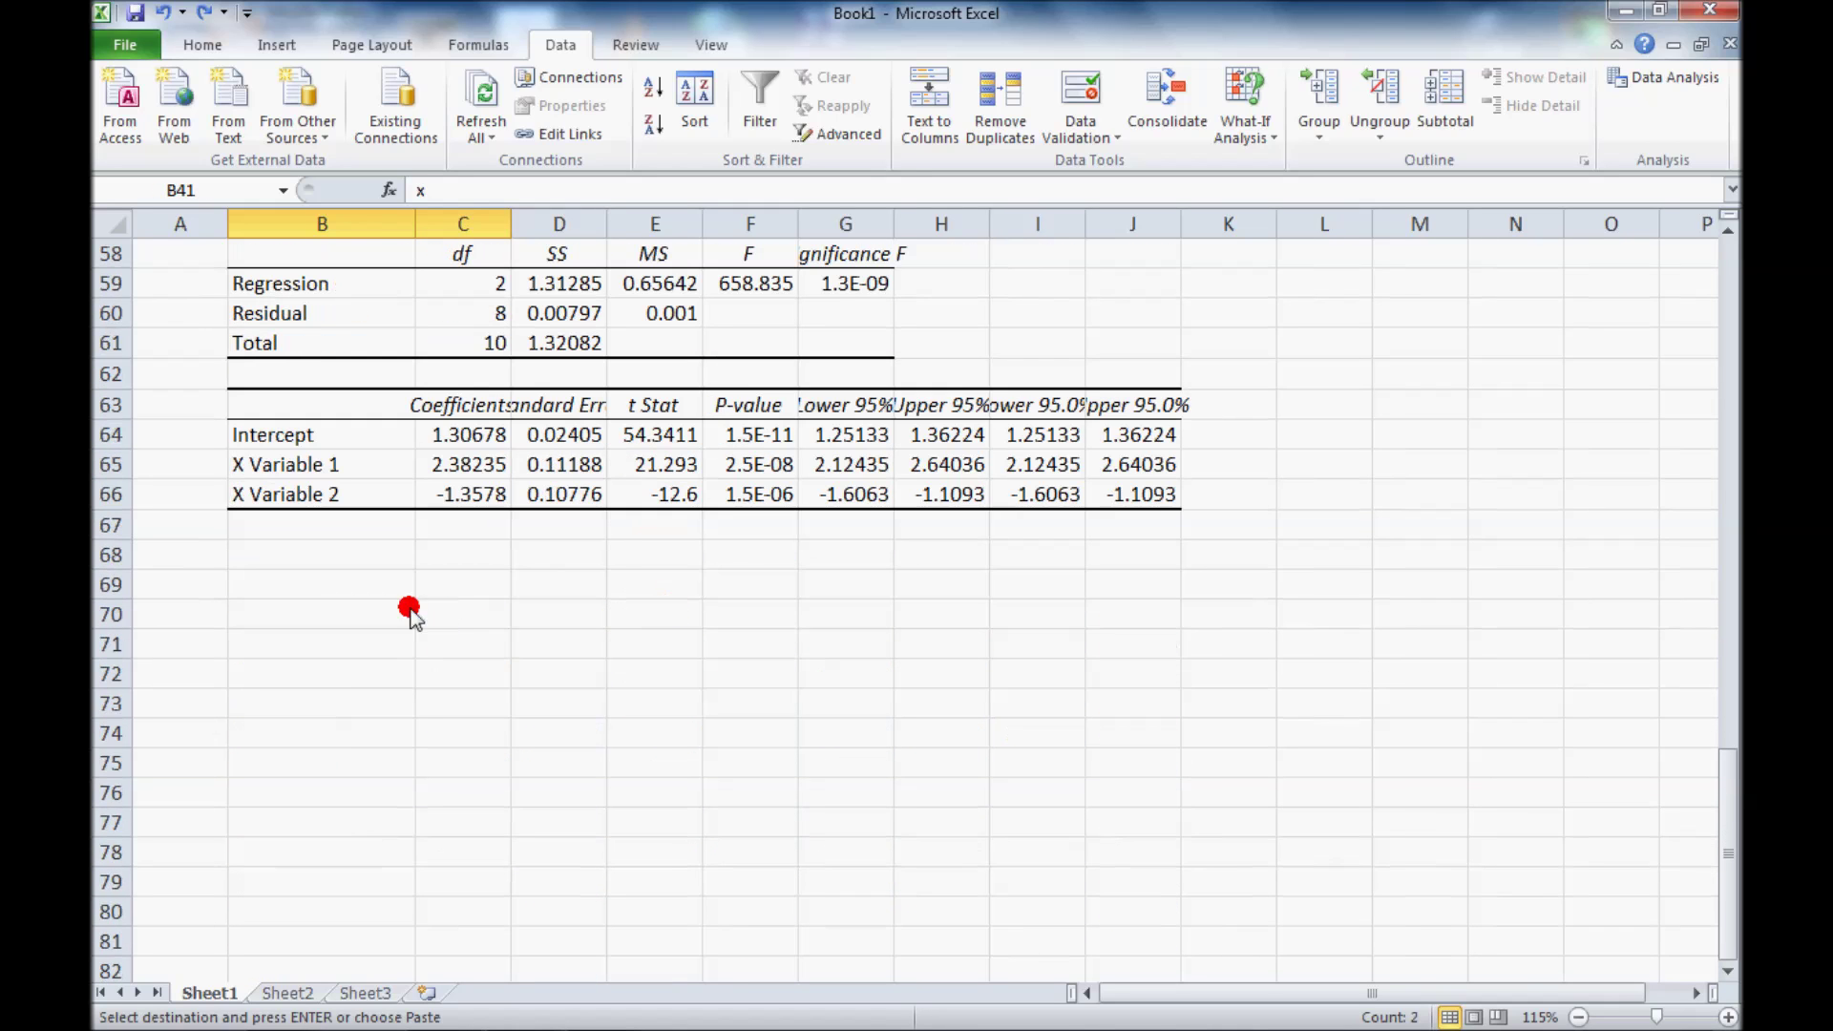
left_click(339, 627)
key("ctrl+v")
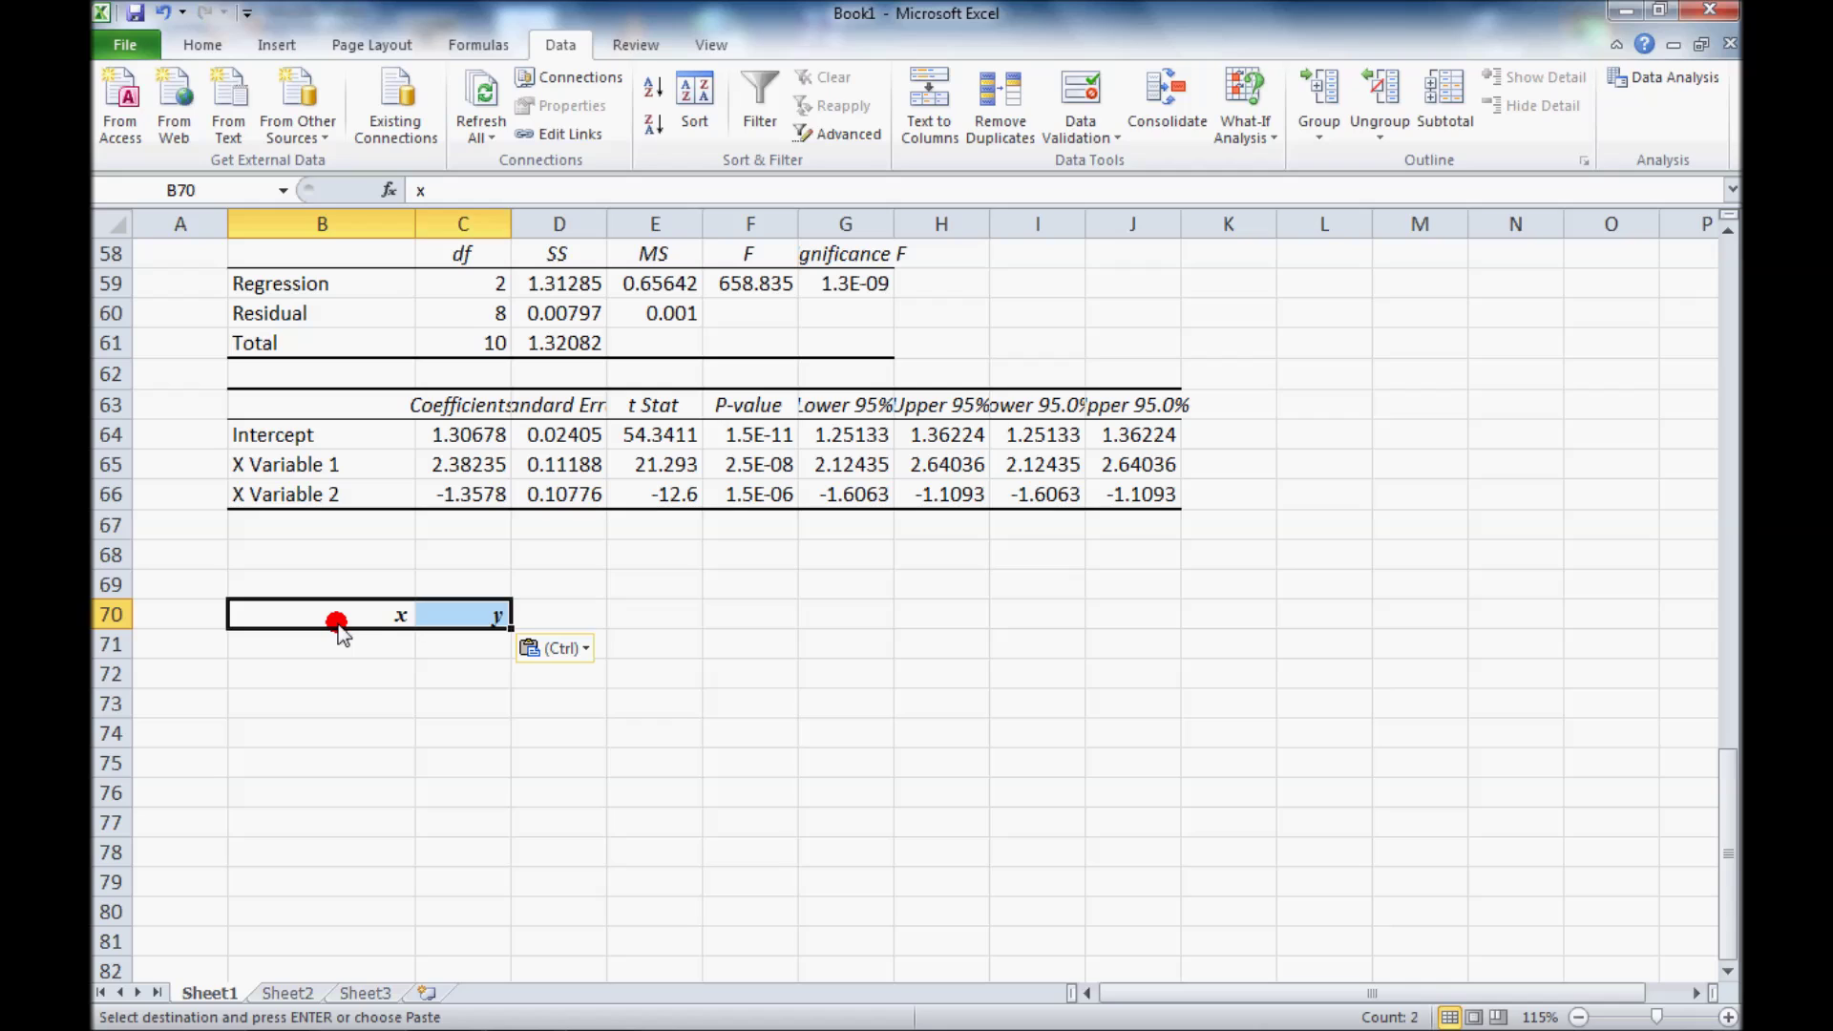
Fill B71:B81 with x values from 0 to 1 in steps of 0.1.
left_click(363, 646)
type("0")
key("Return")
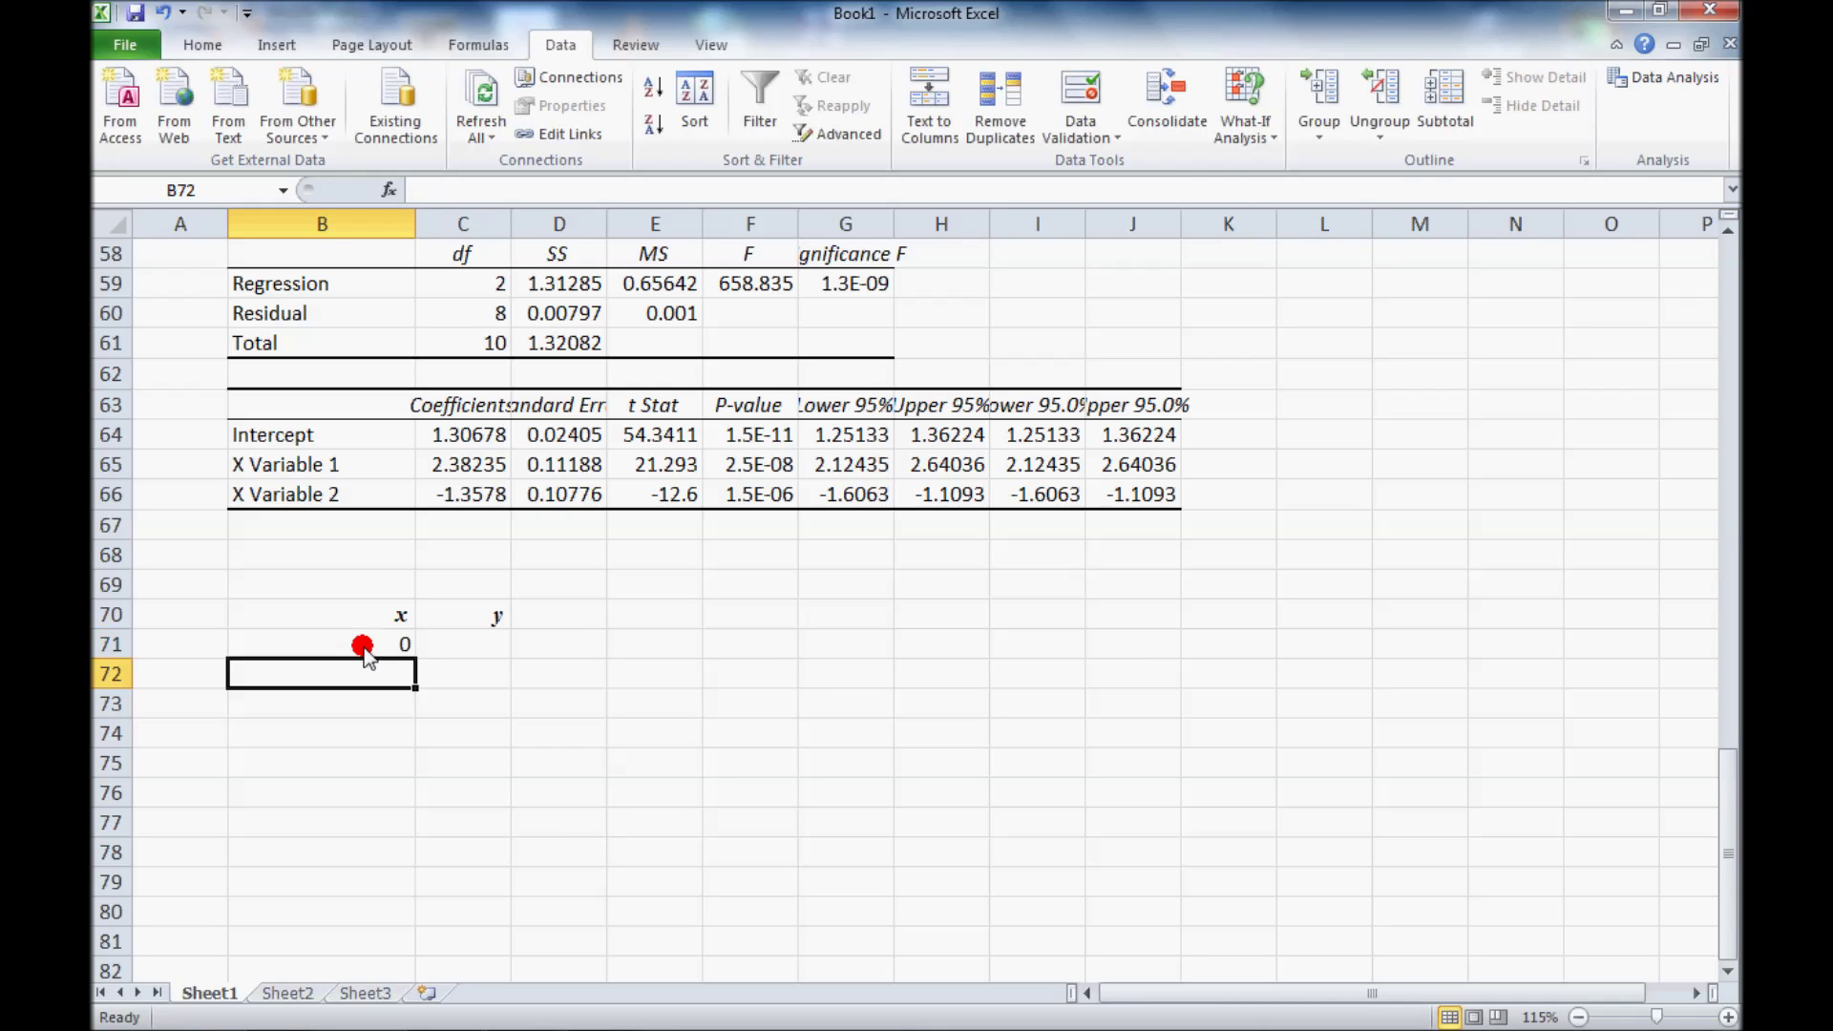
type("0.1")
key("Return")
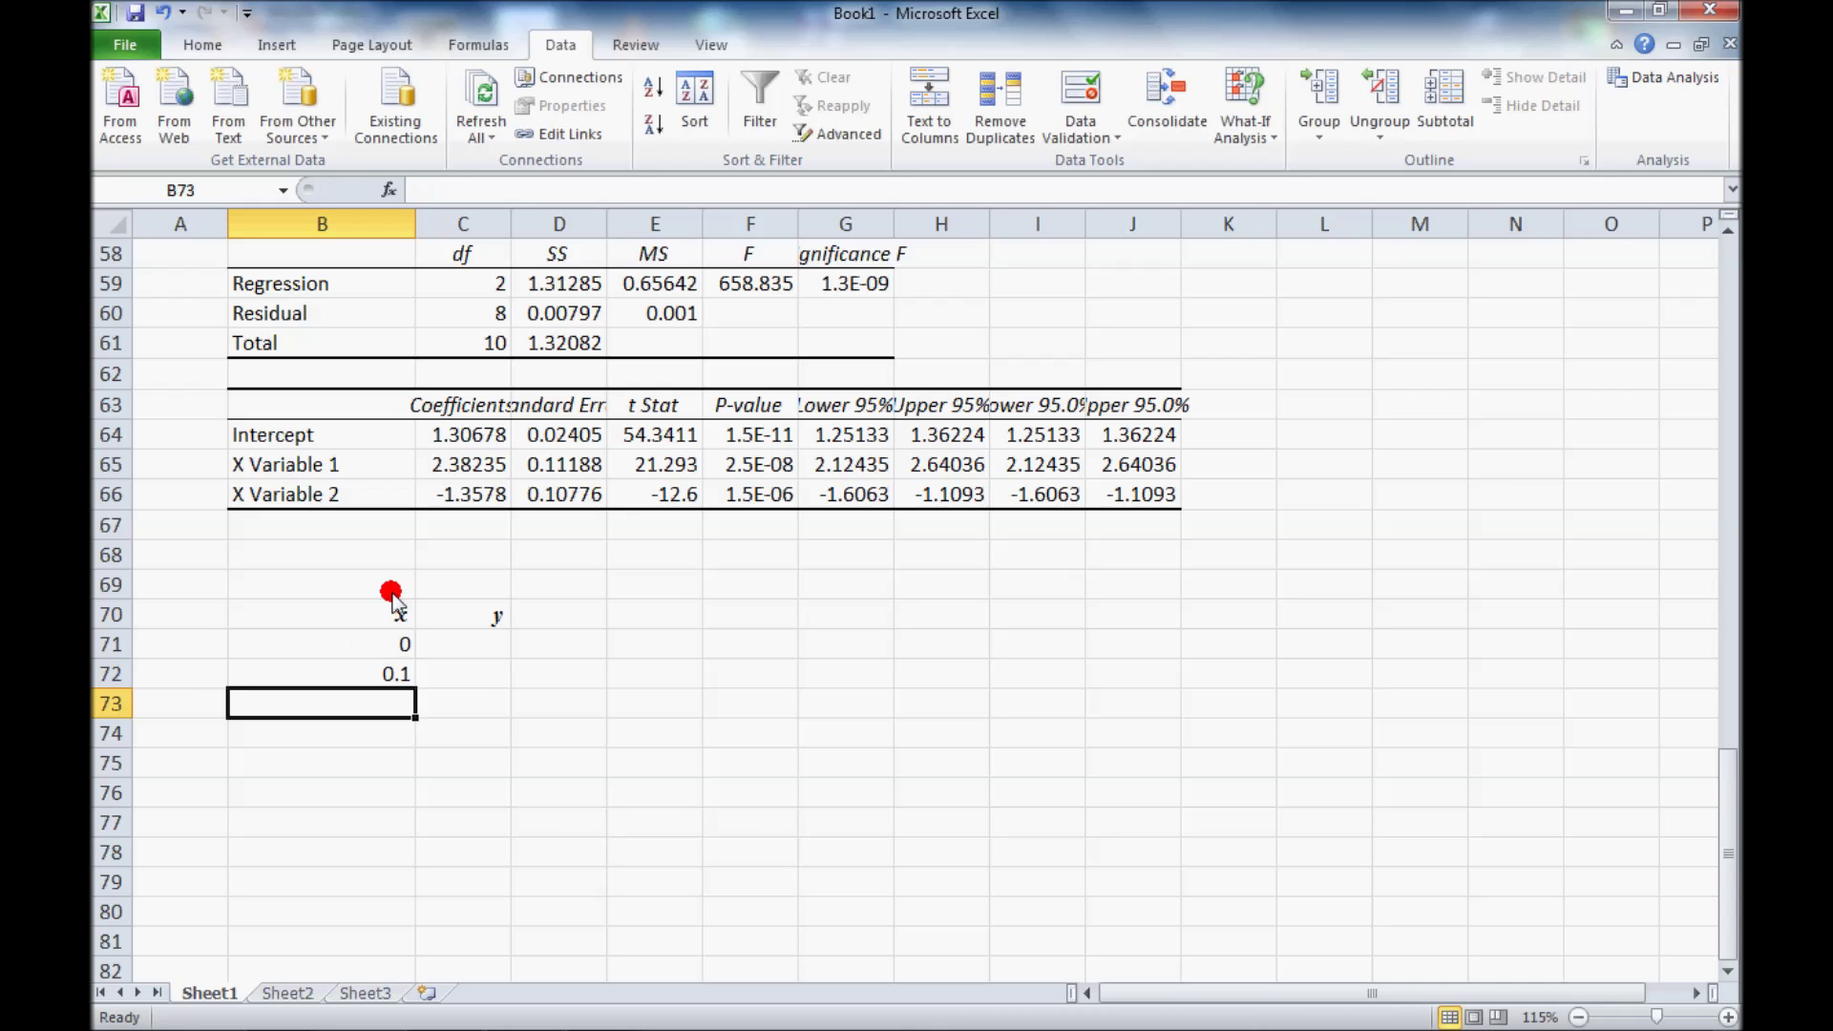
left_click_drag(376, 643, 394, 951)
left_click(468, 649)
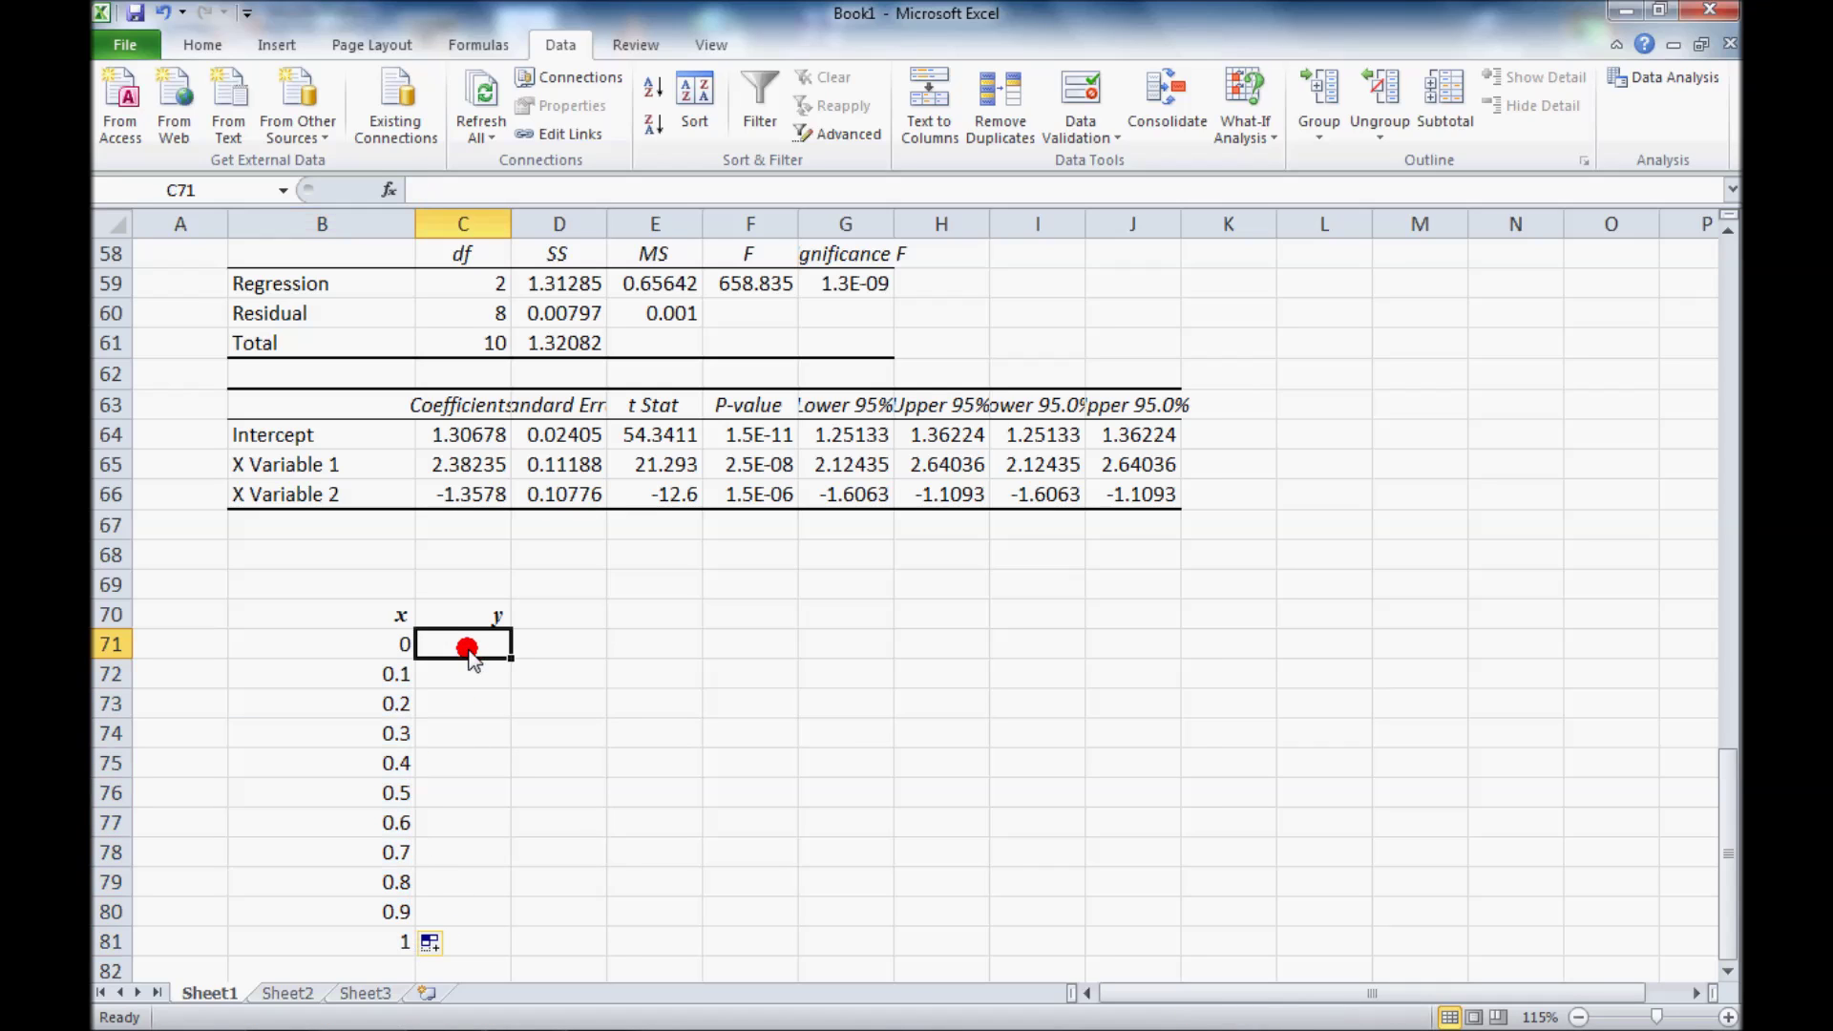
Start the C71 formula as =$C$64+$C$65*B71 using absolute coefficient references.
type("=")
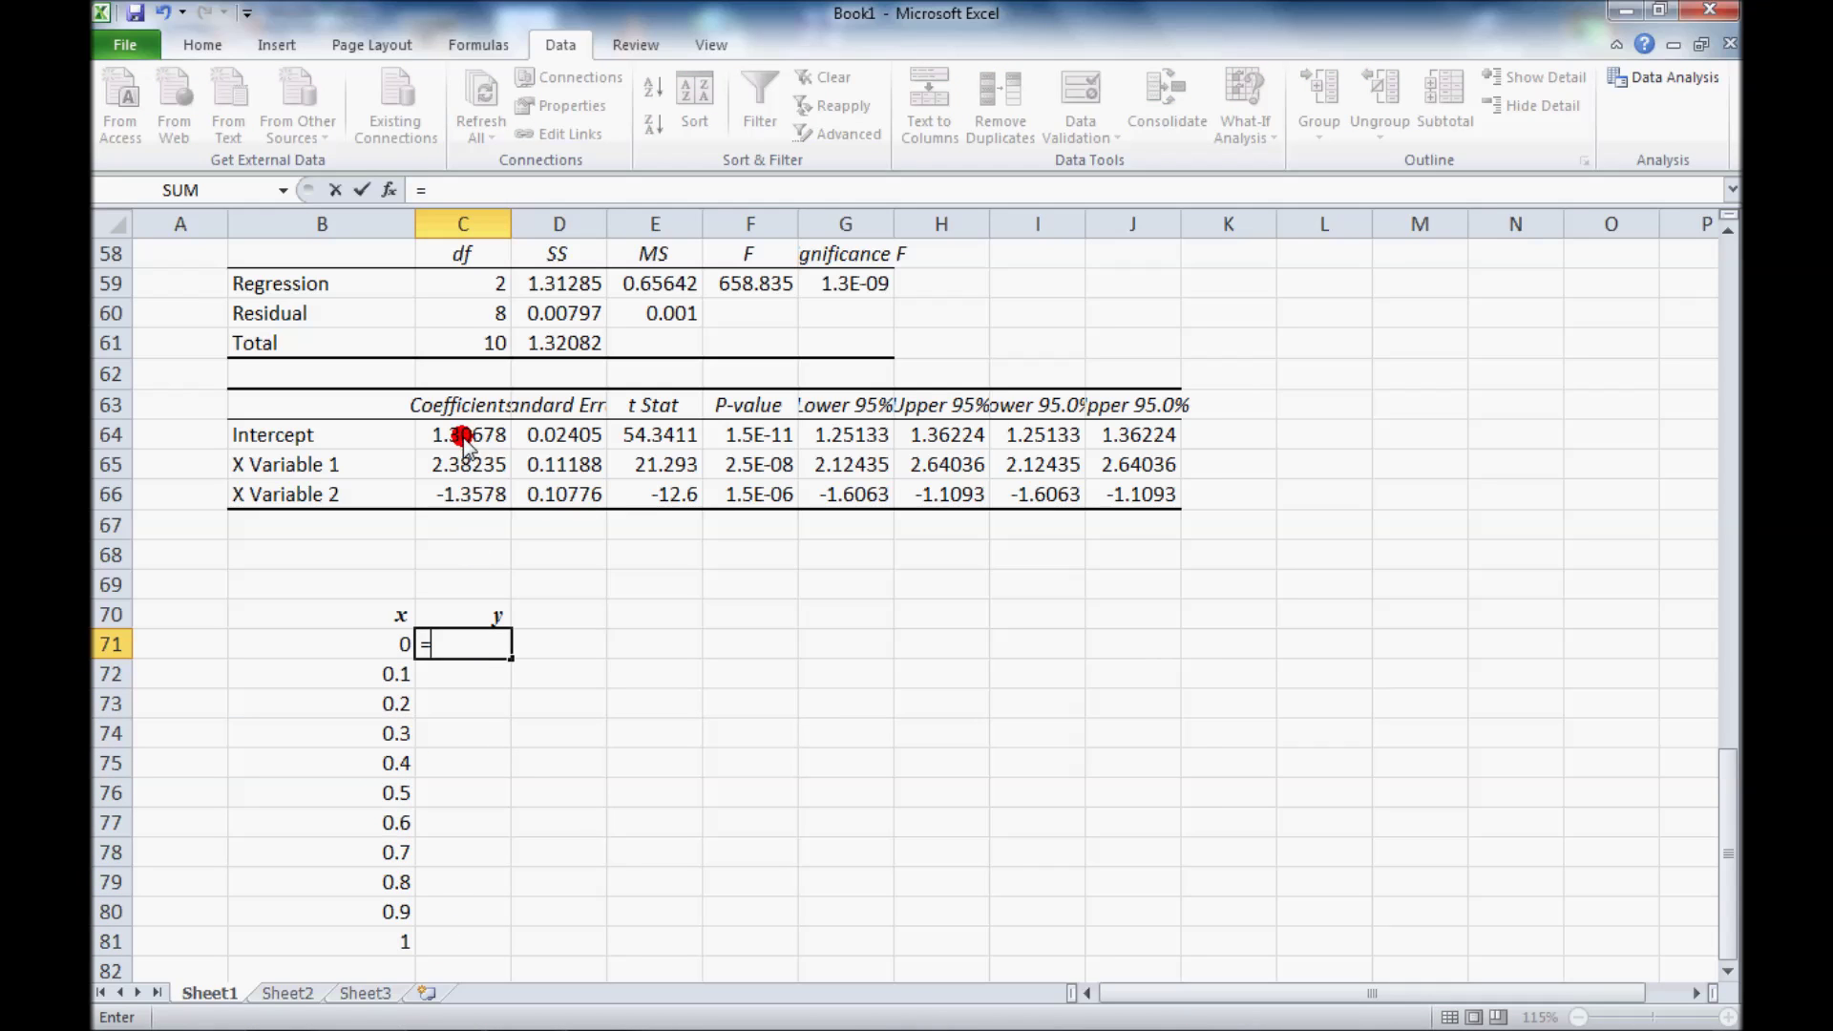
left_click(465, 437)
key("F4")
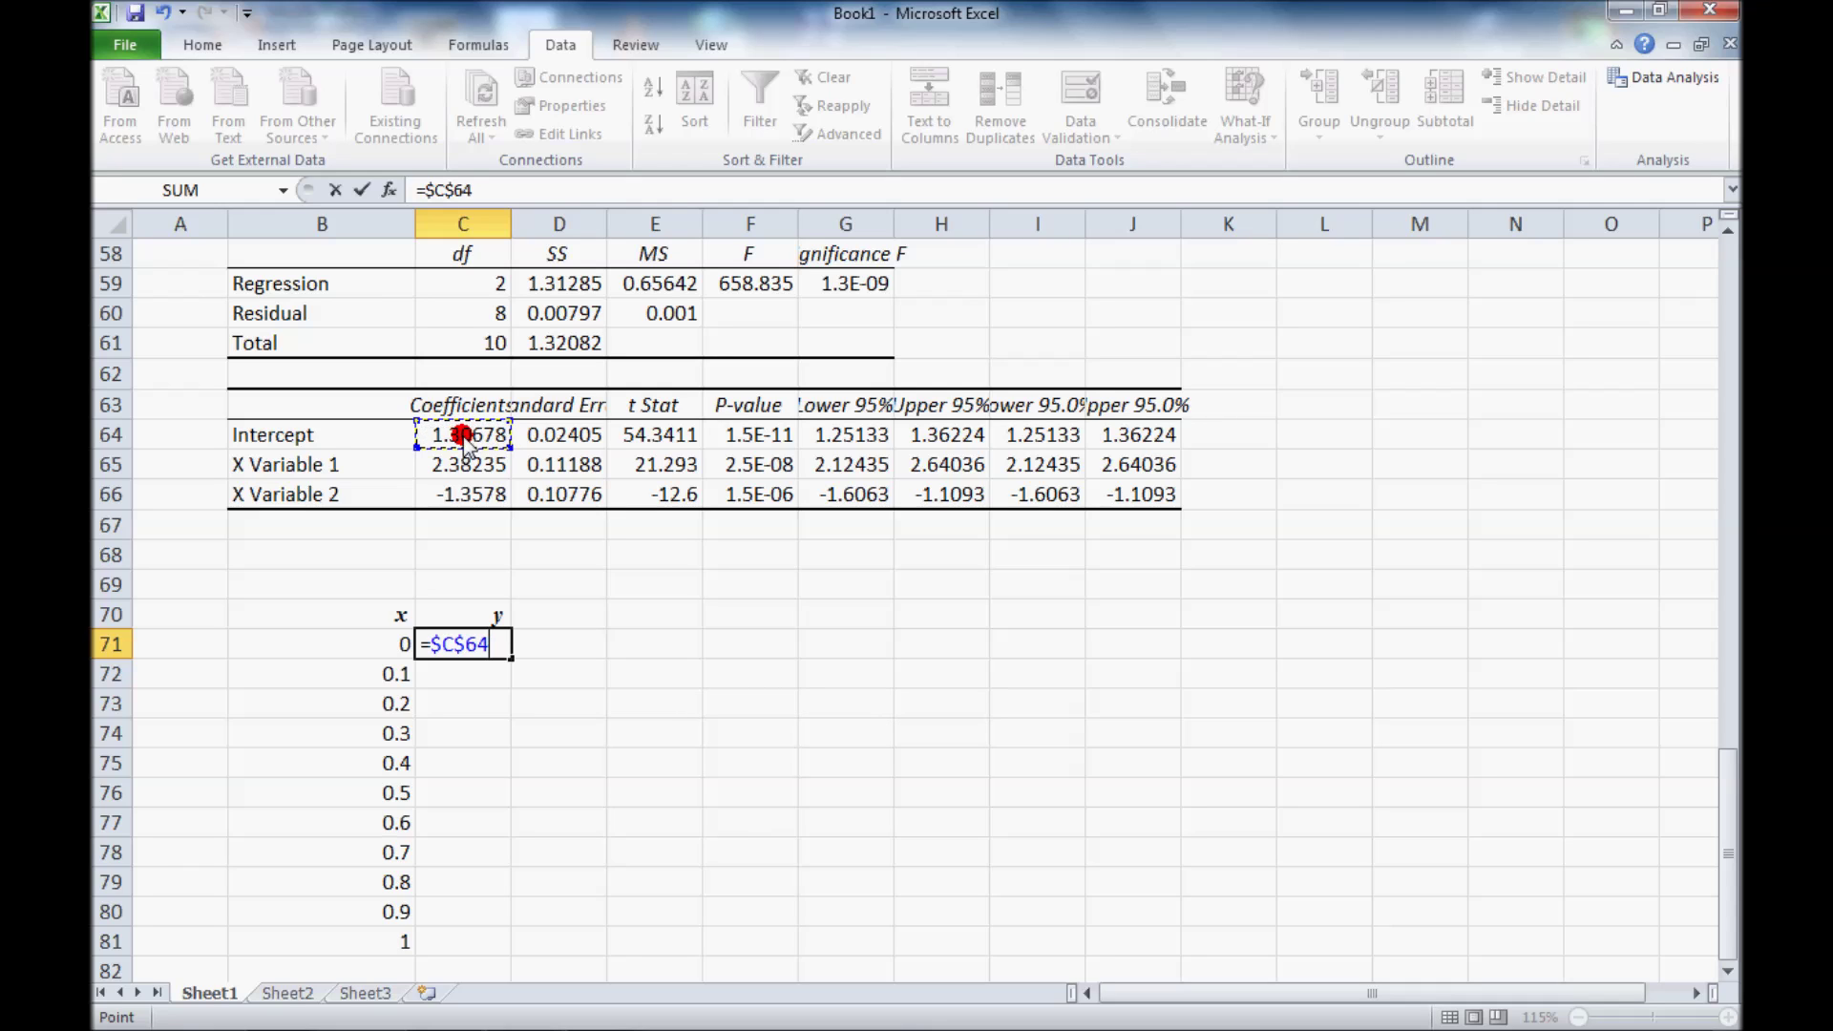
type("+")
left_click(456, 466)
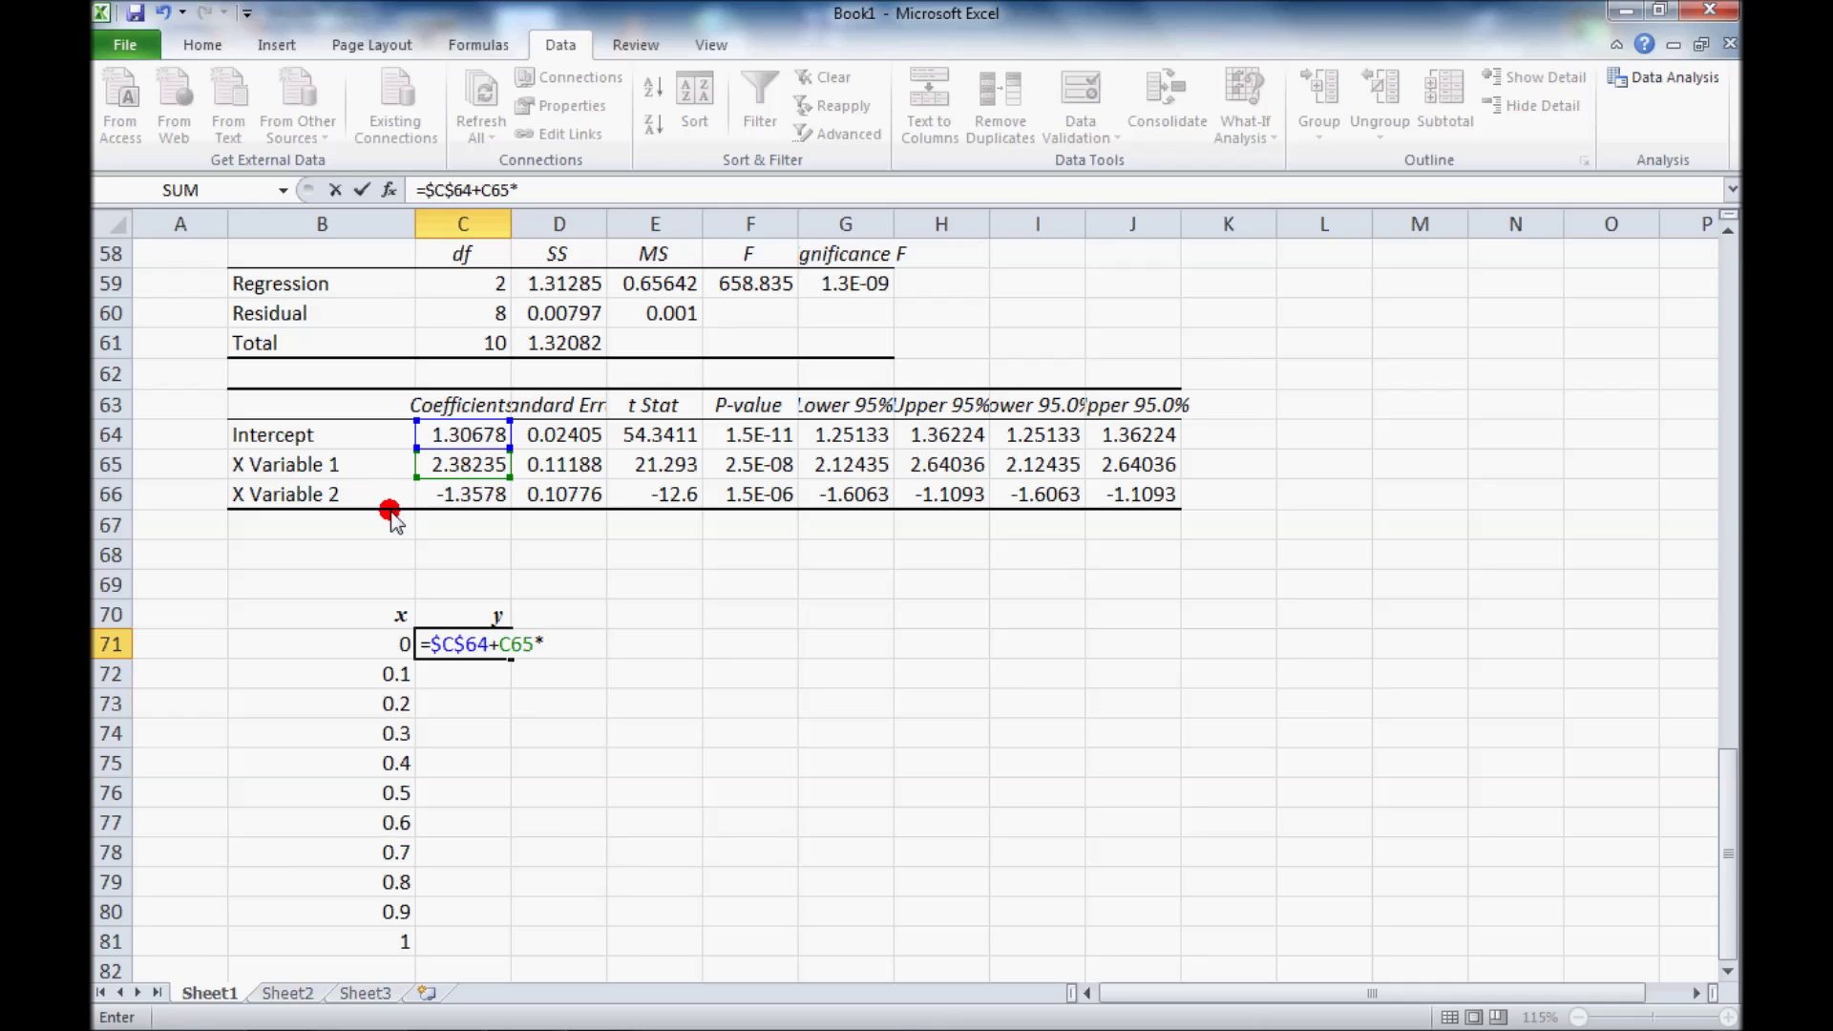
left_click(384, 644)
double_click(510, 647)
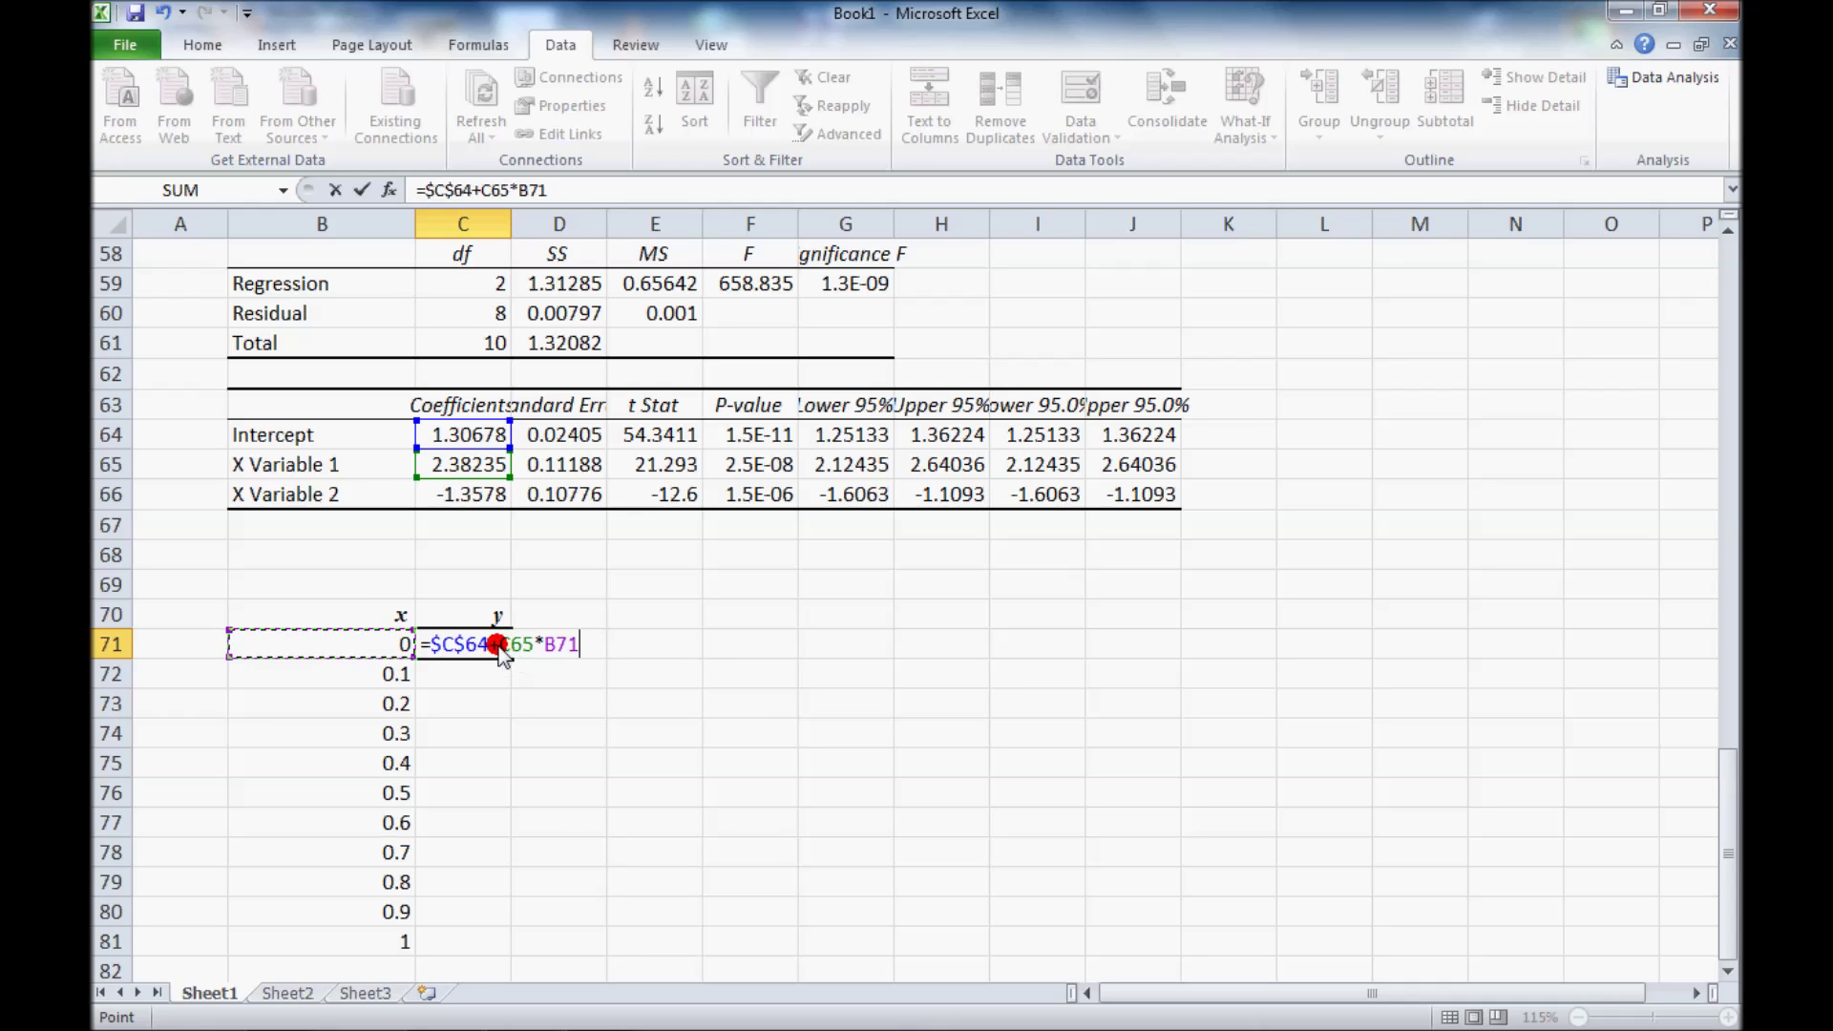
key("F4")
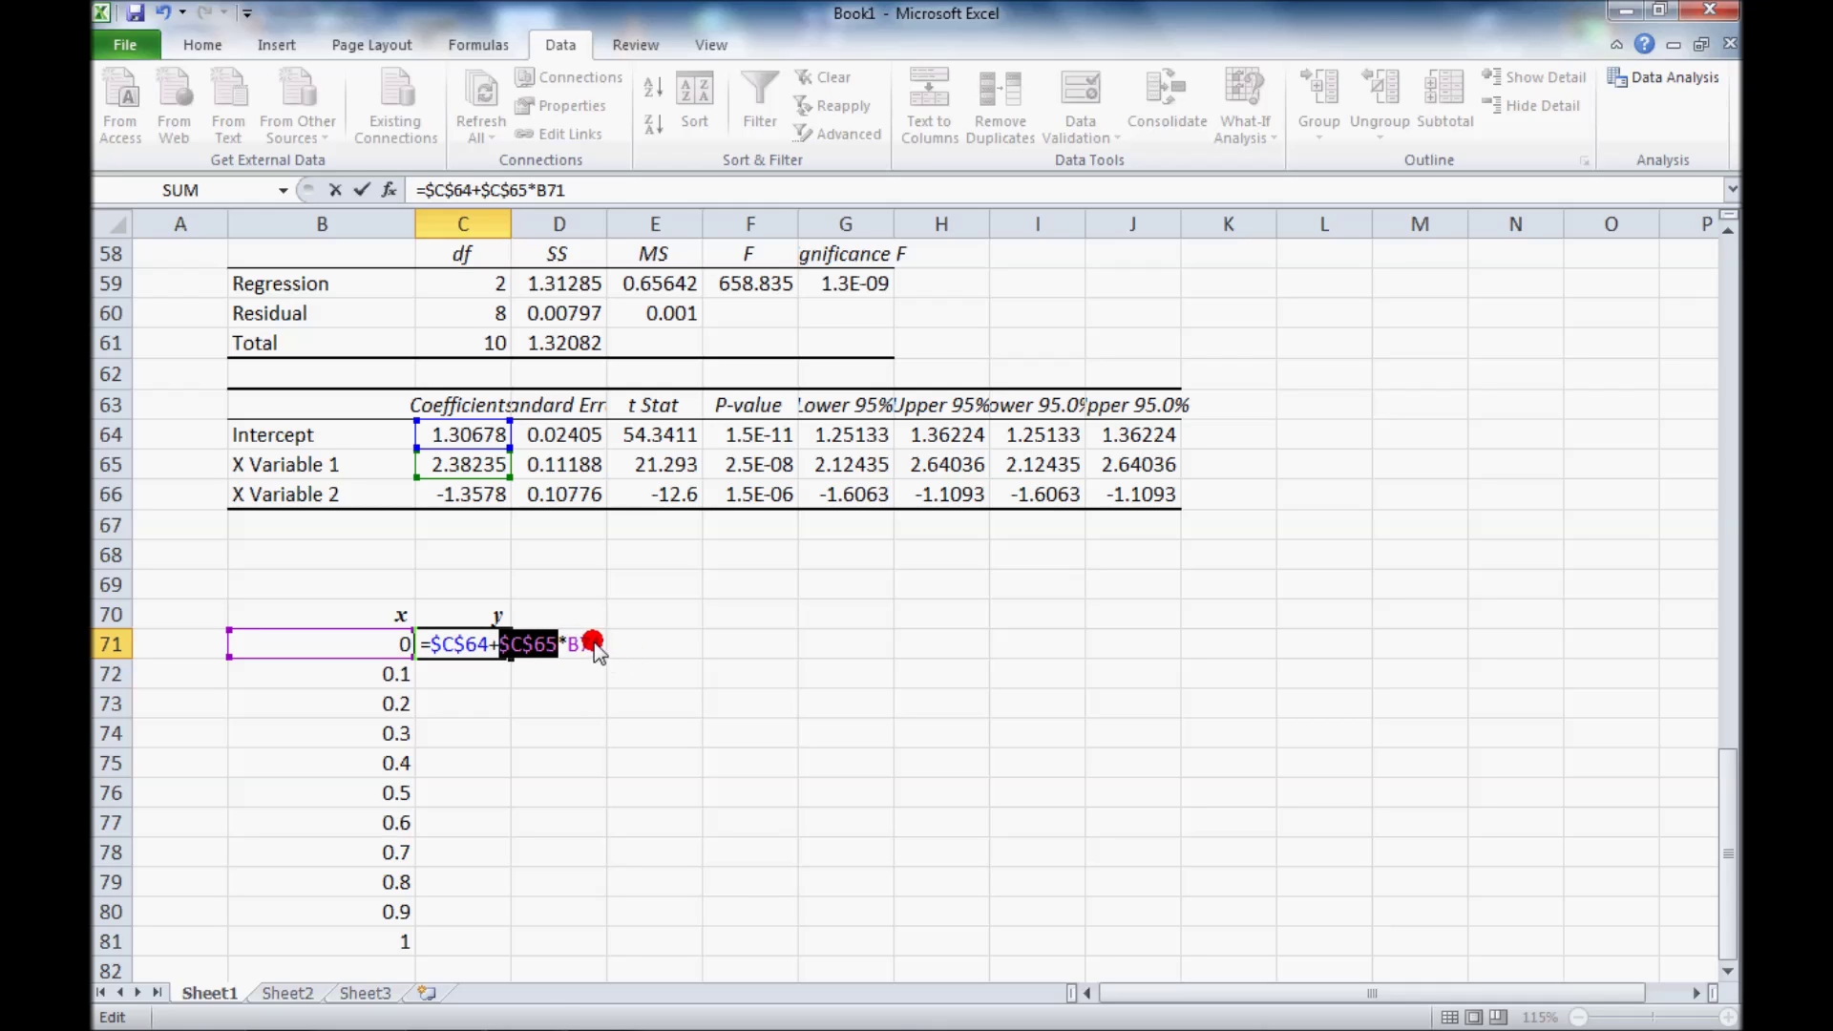
left_click(593, 185)
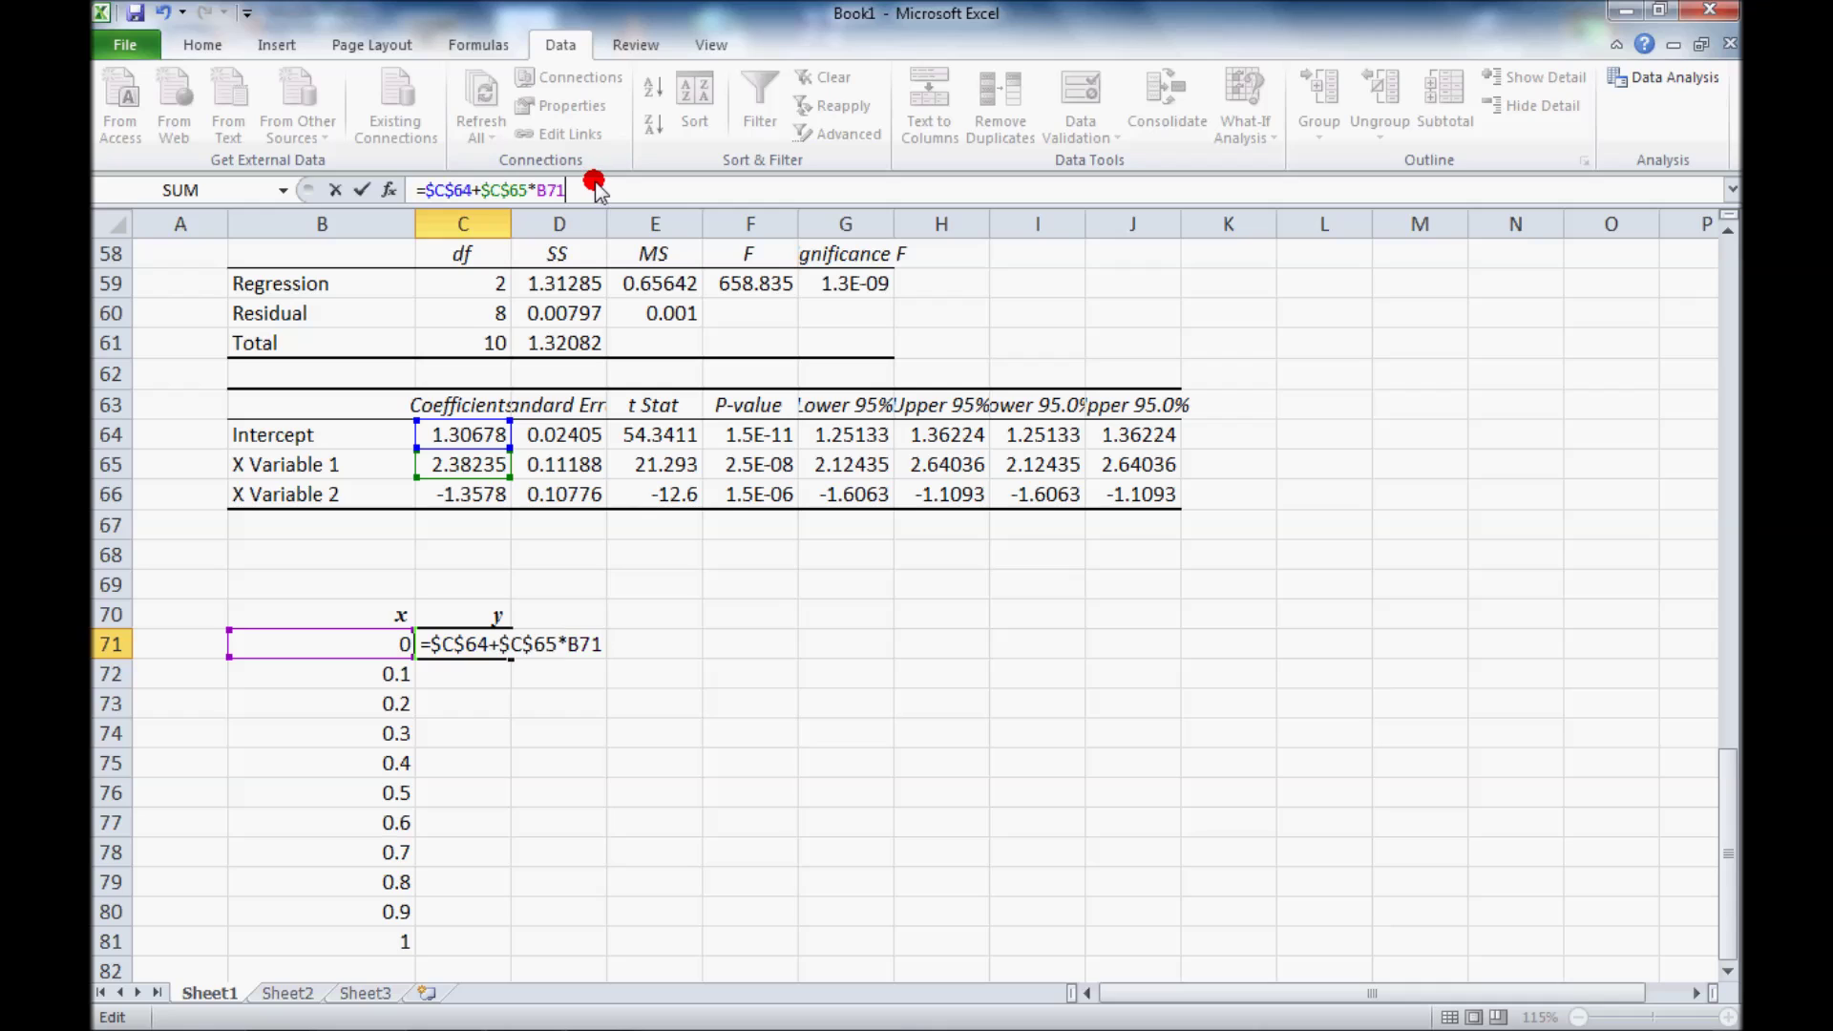
Complete it with +$C$66*B71*B71 and copy the formula down to C81.
left_click(468, 495)
key("F4")
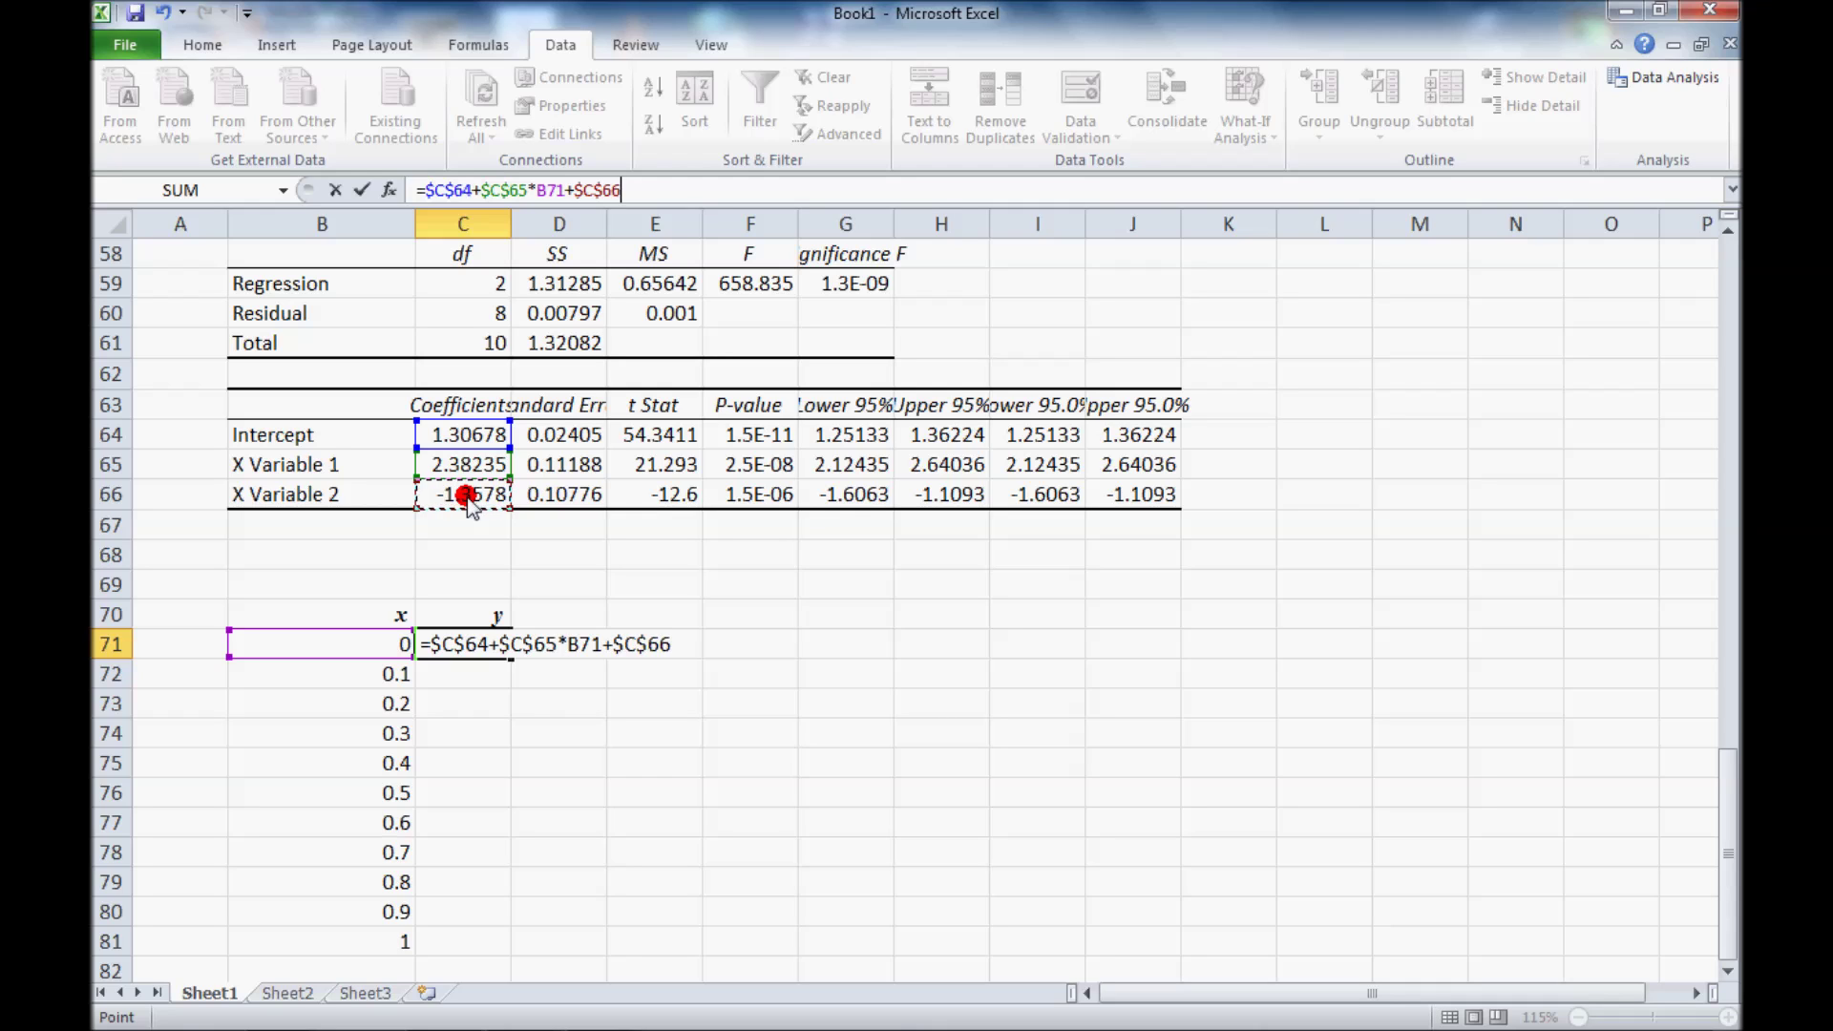
type("*")
left_click(360, 638)
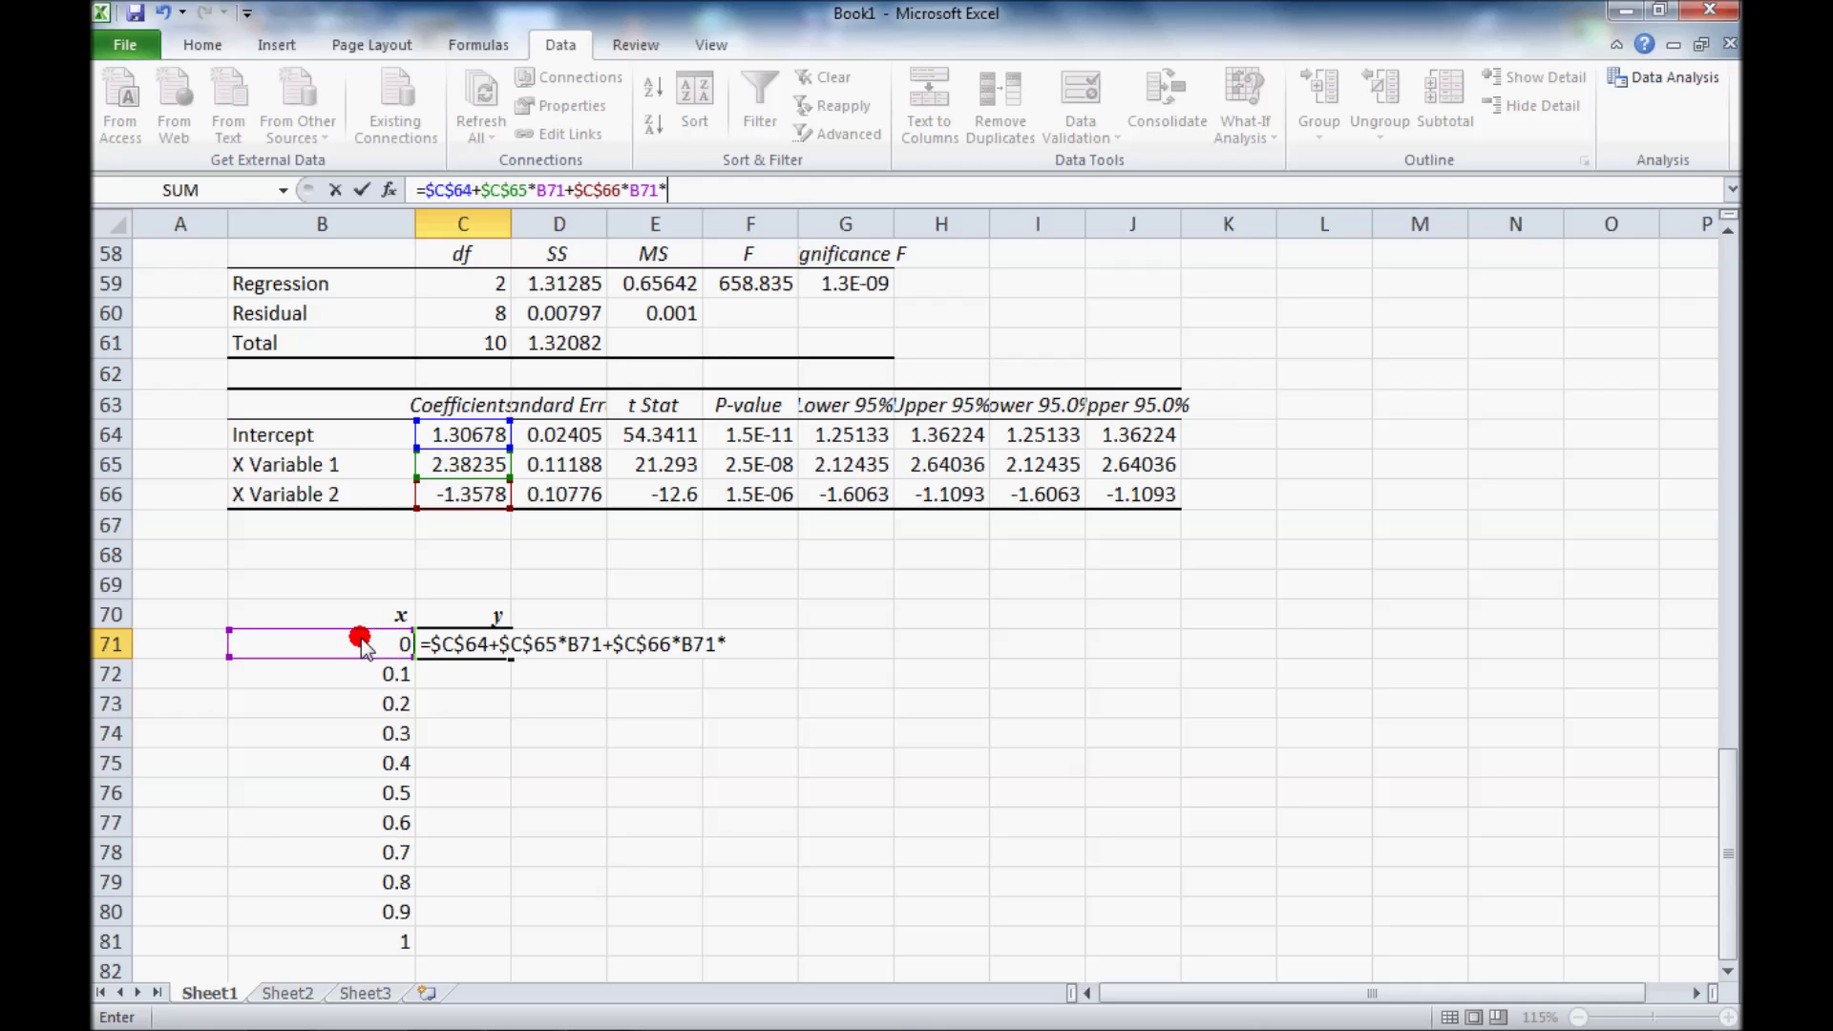
type("*")
left_click(346, 644)
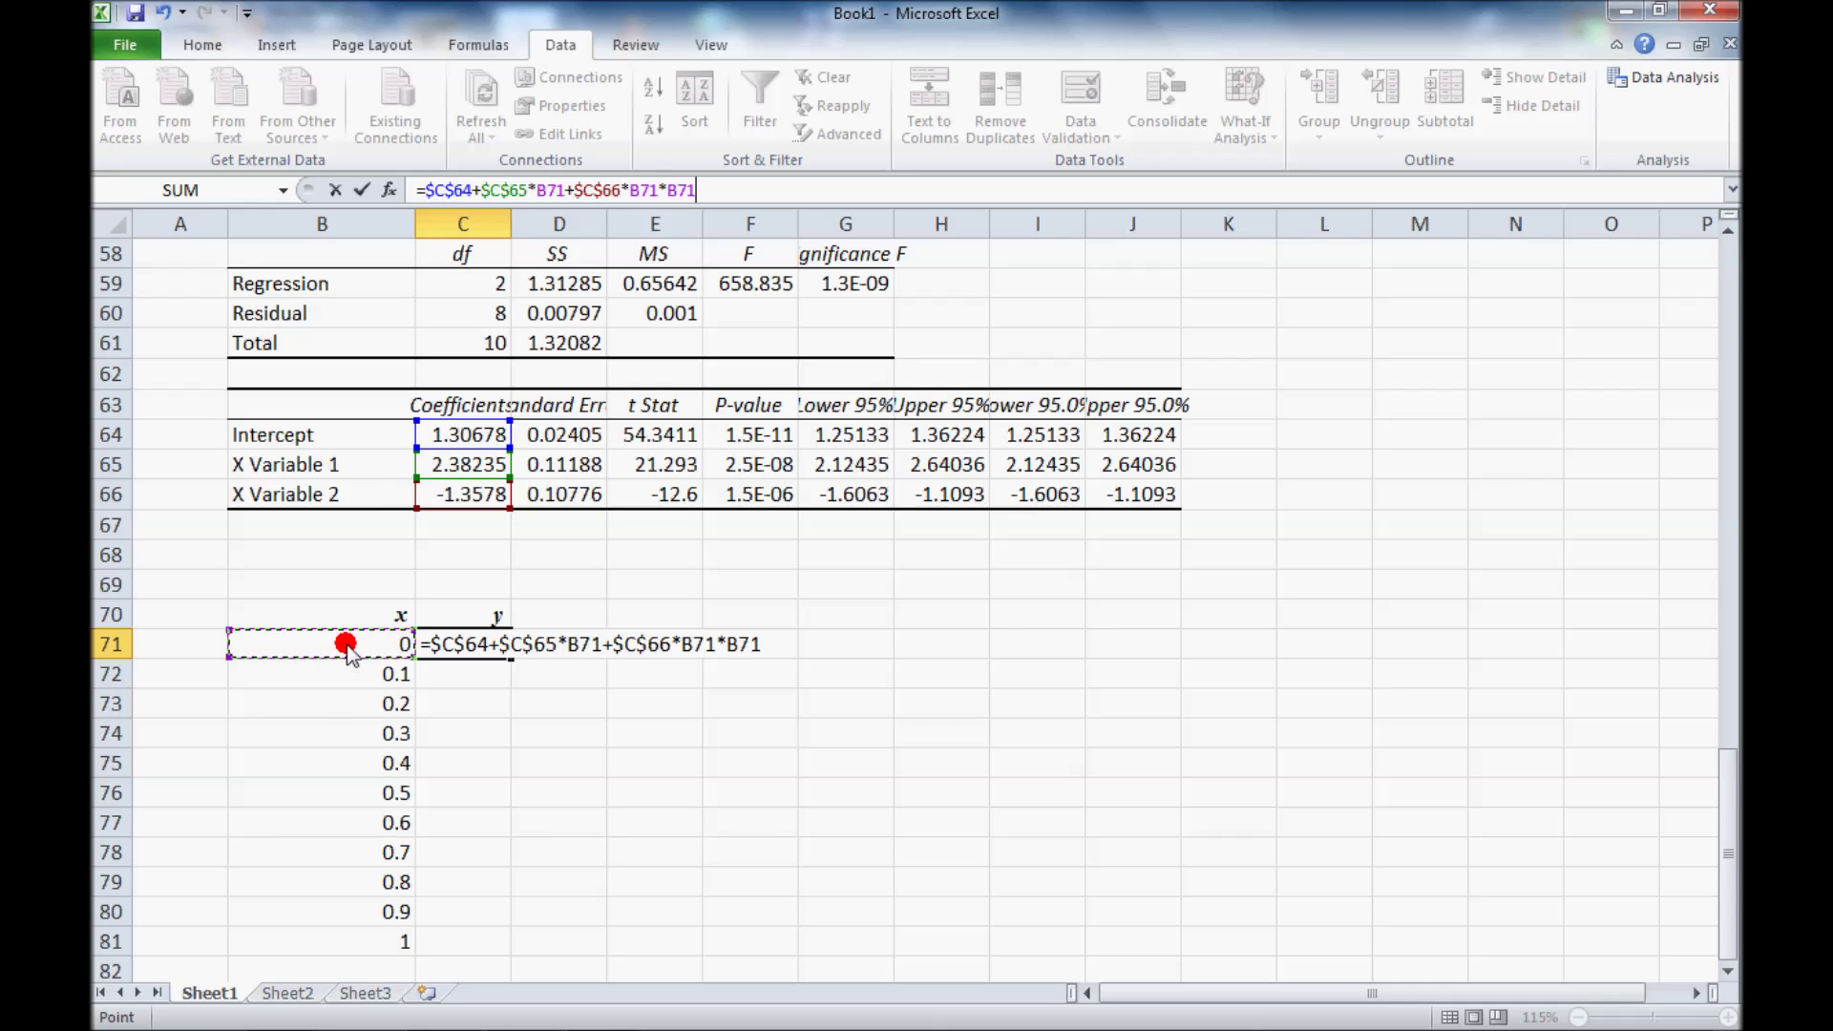
key("Return")
left_click(456, 647)
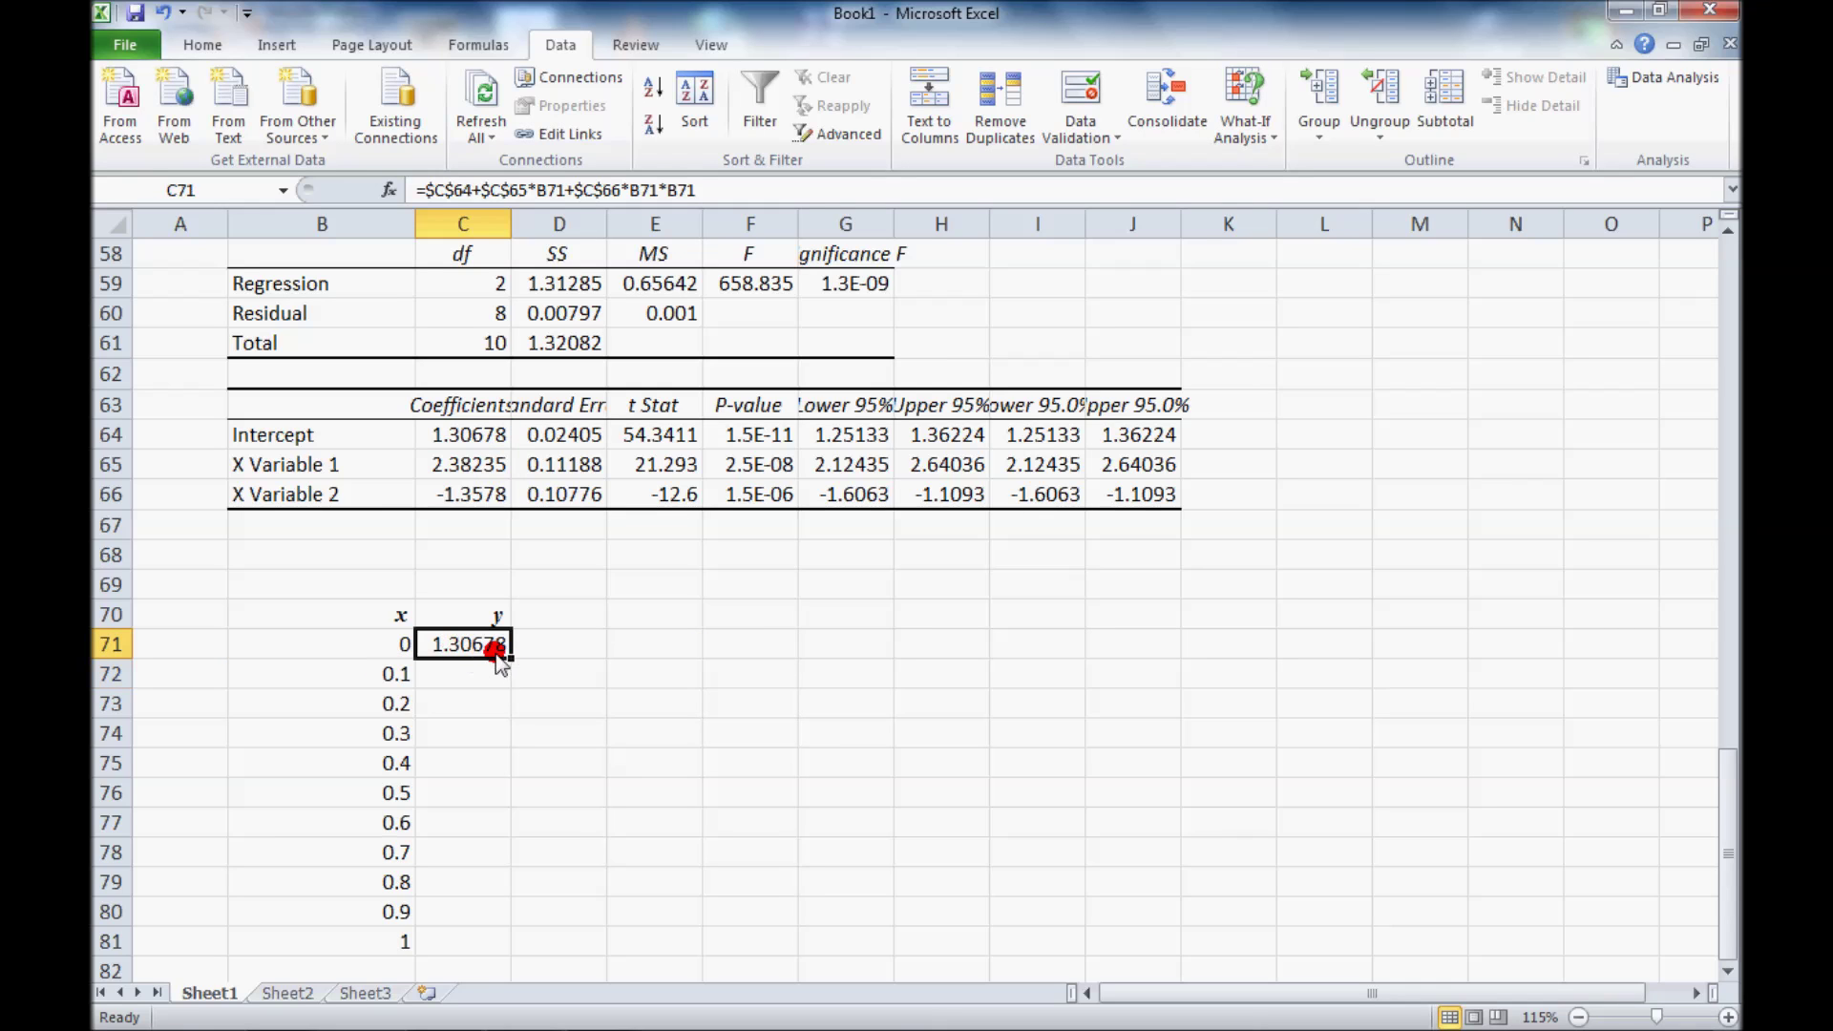
double_click(507, 657)
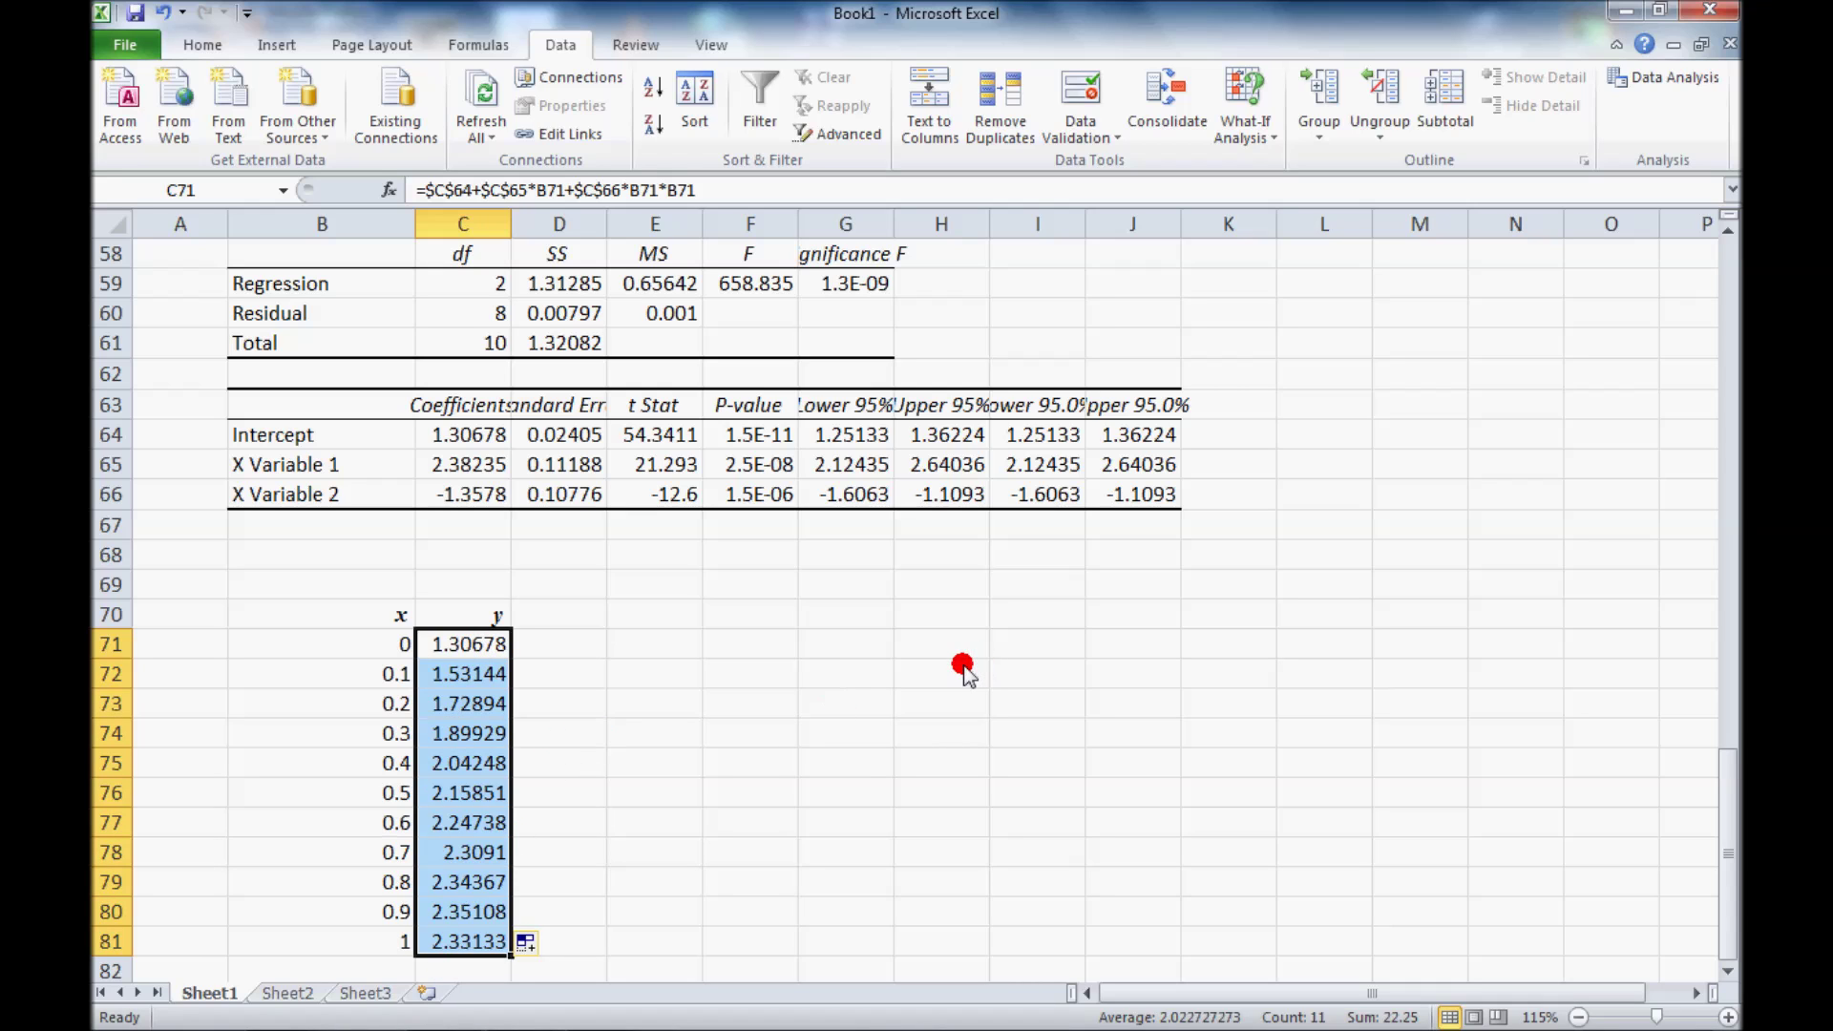
scroll(769, 761, "up", 19)
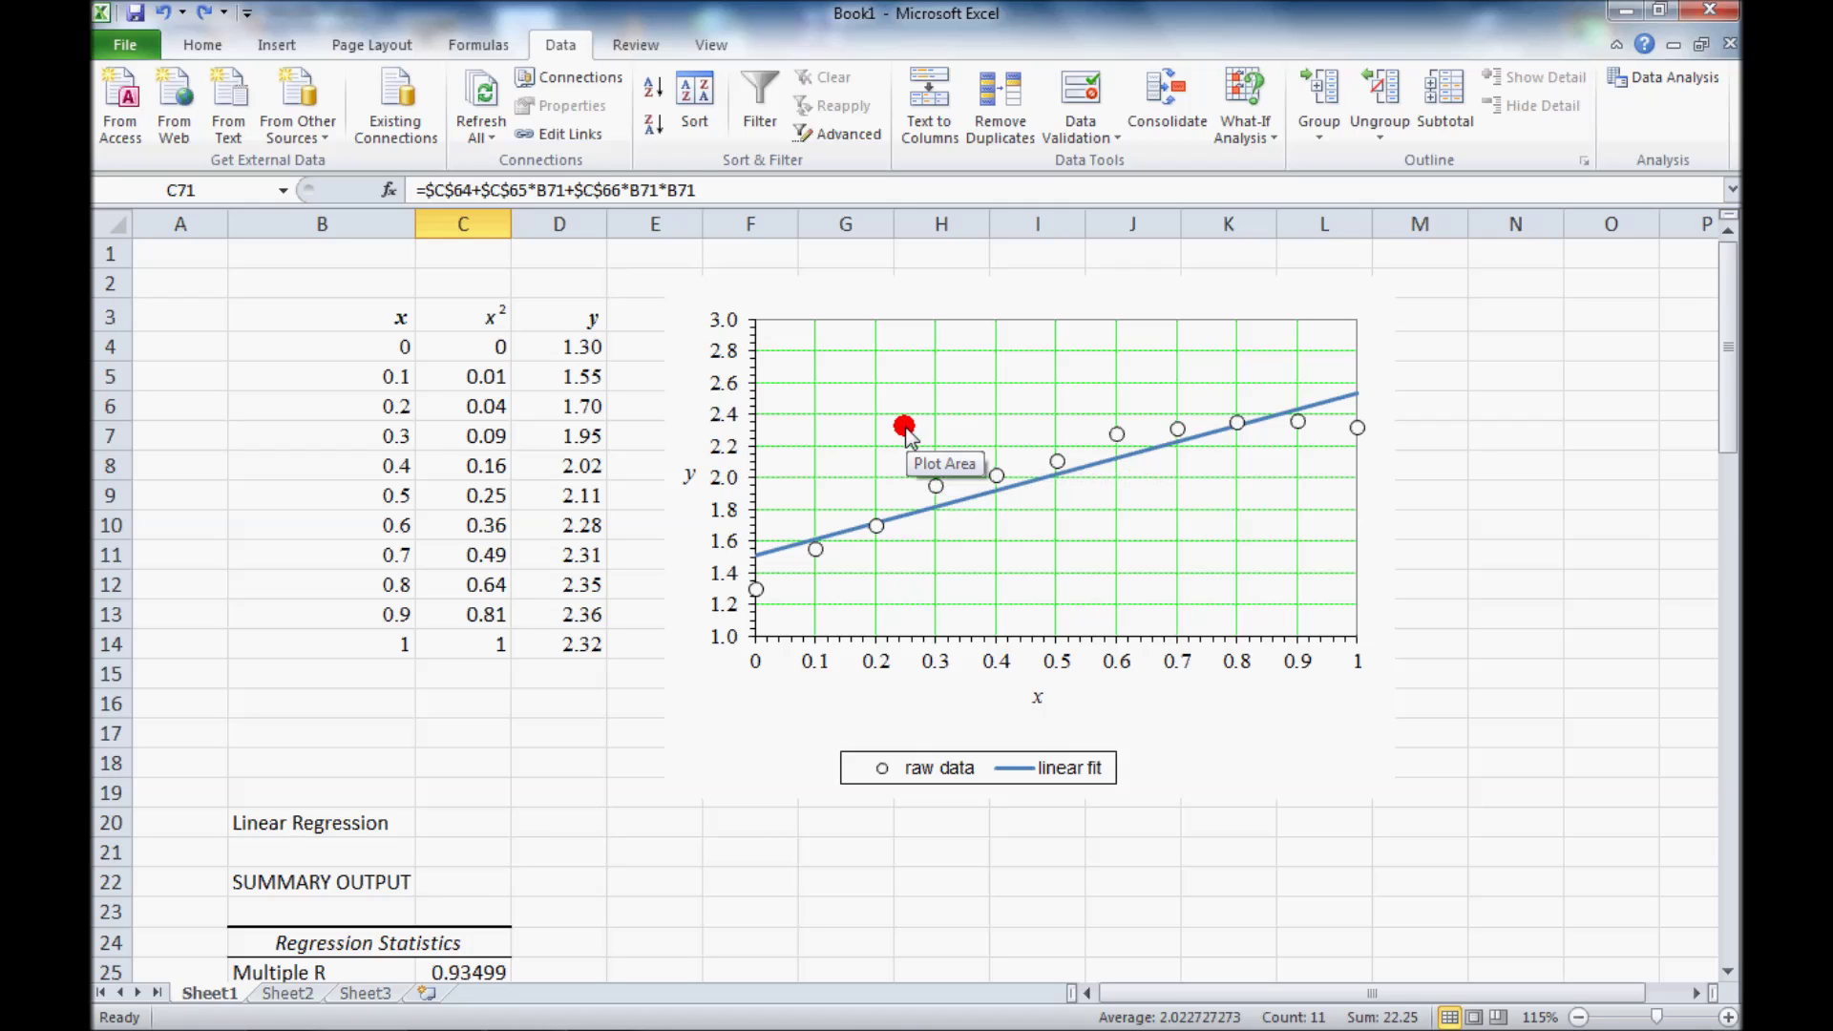
Open the chart's Select Data source and add a new series.
left_click(903, 429)
right_click(910, 463)
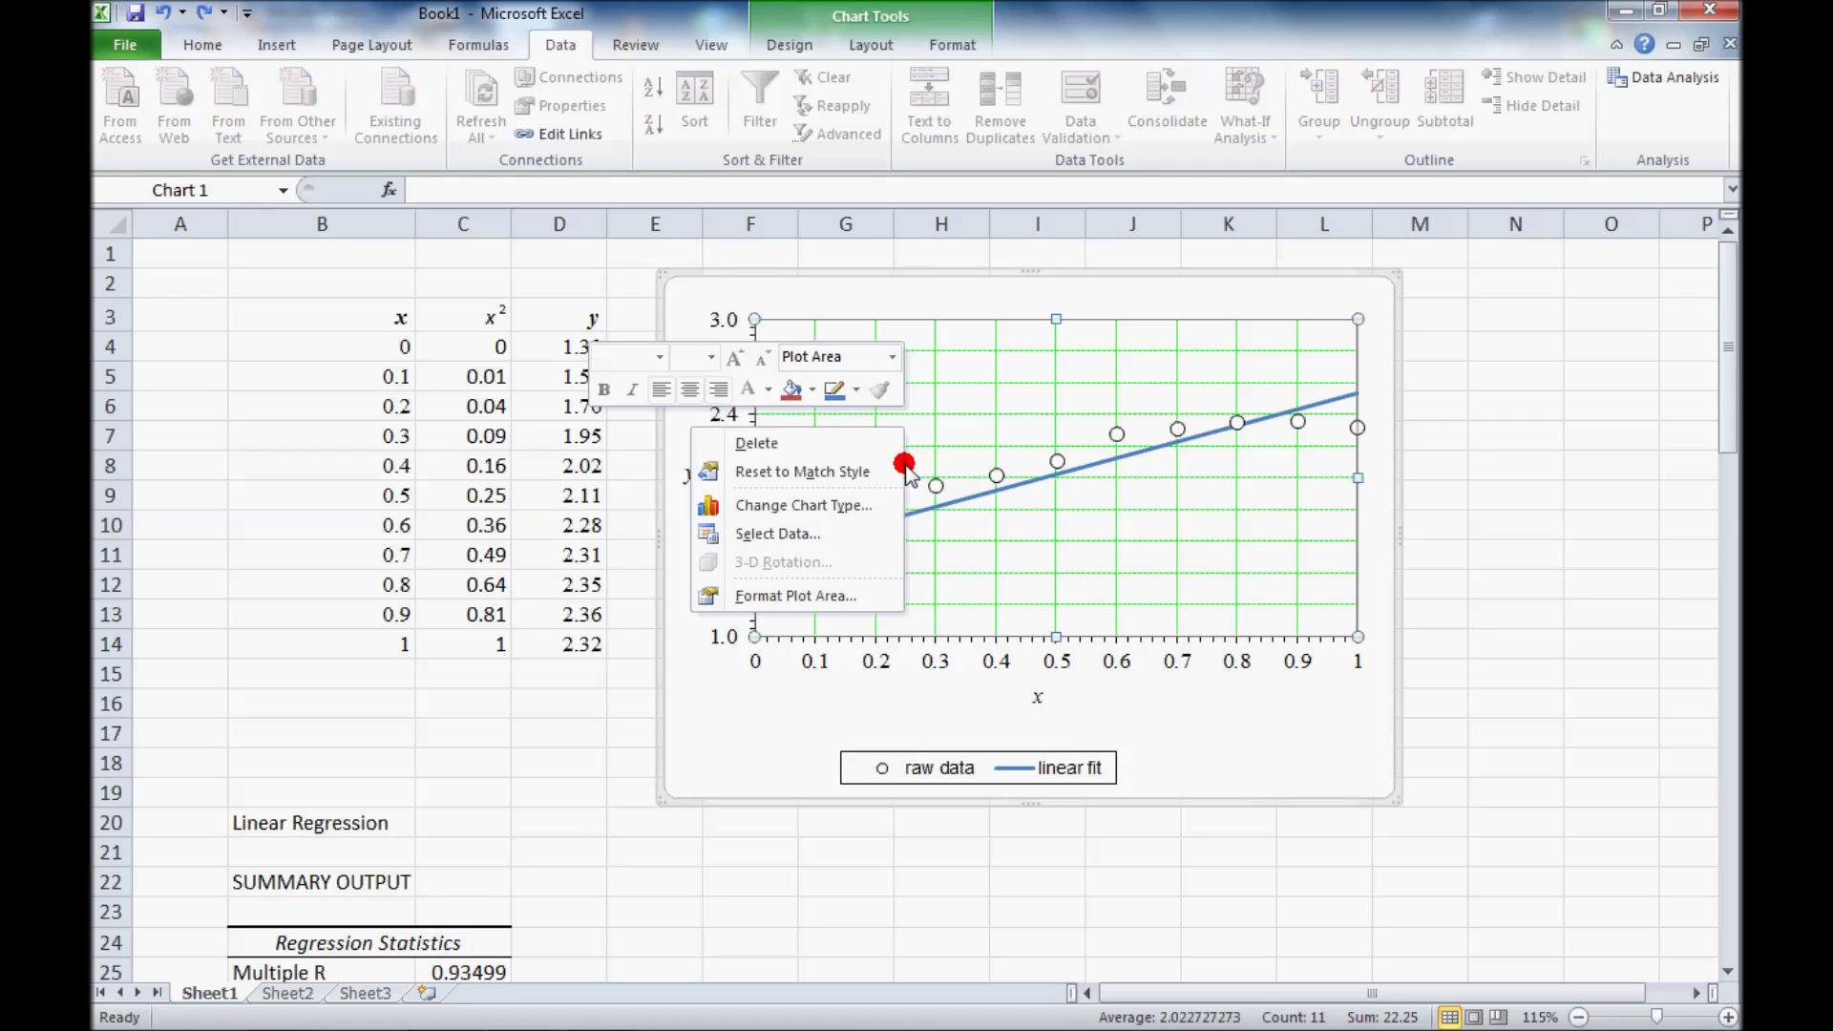
left_click(809, 525)
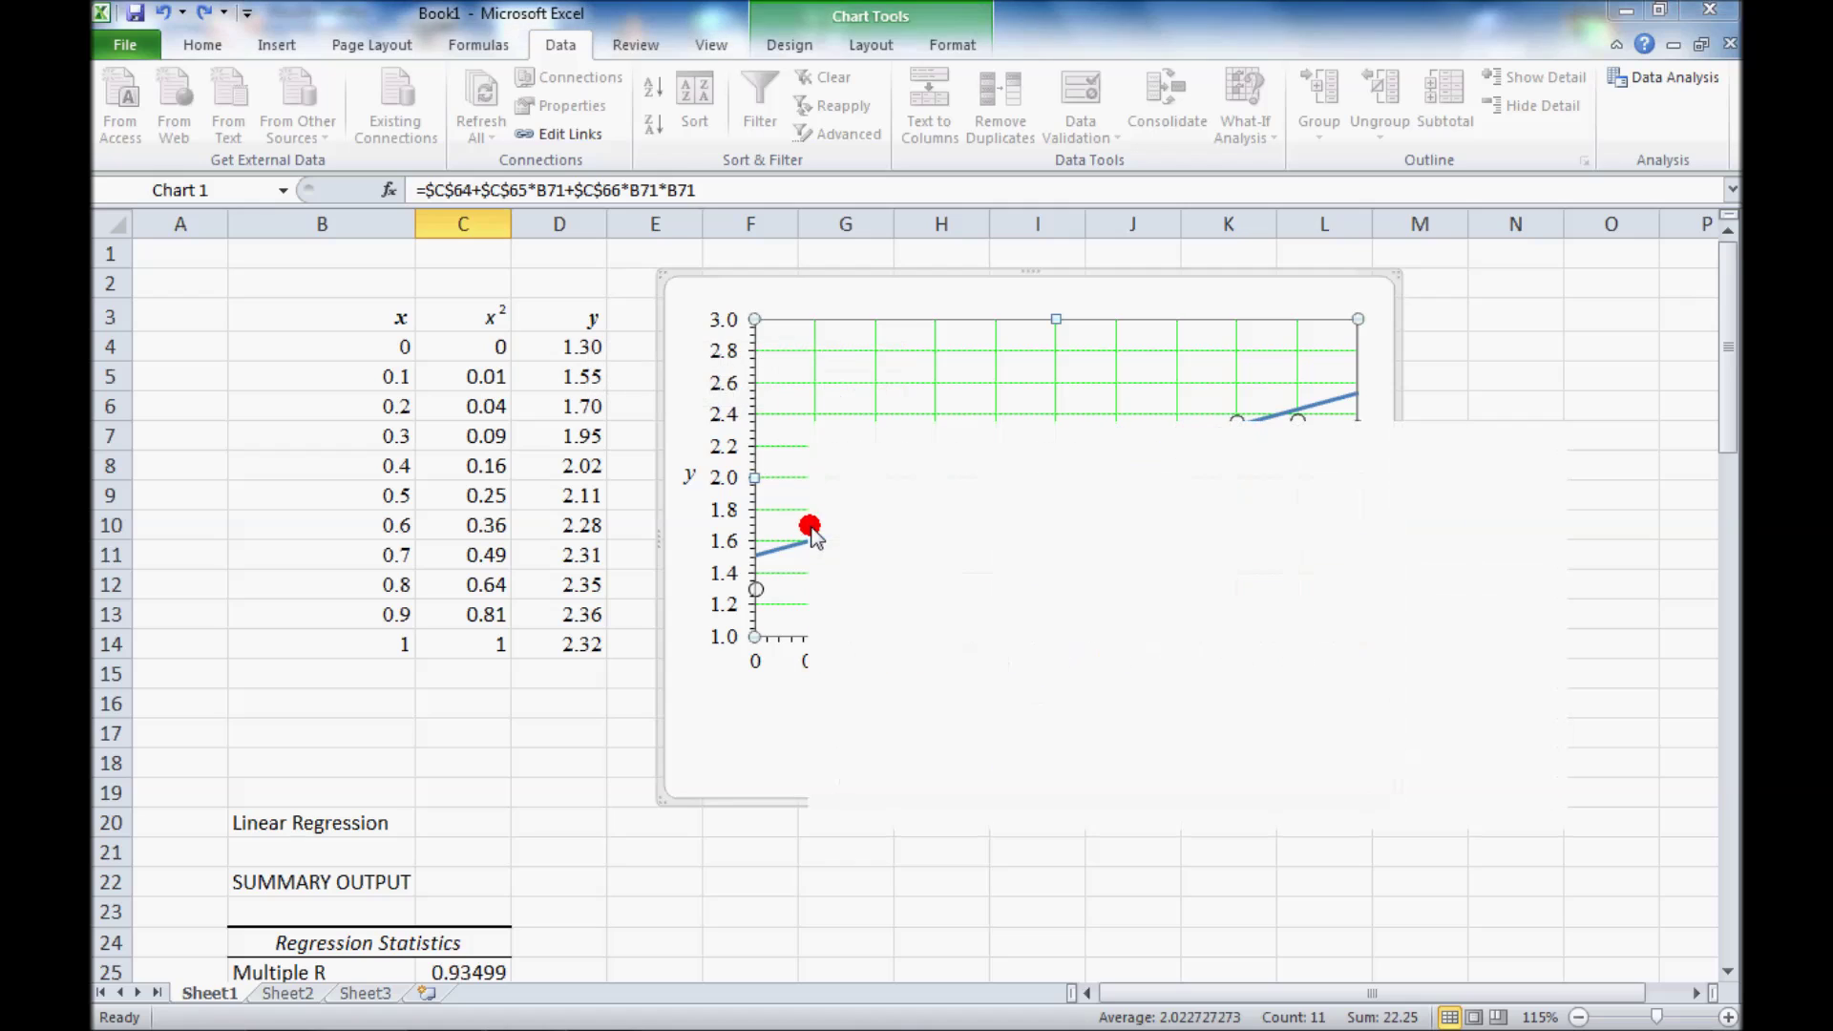
left_click(885, 618)
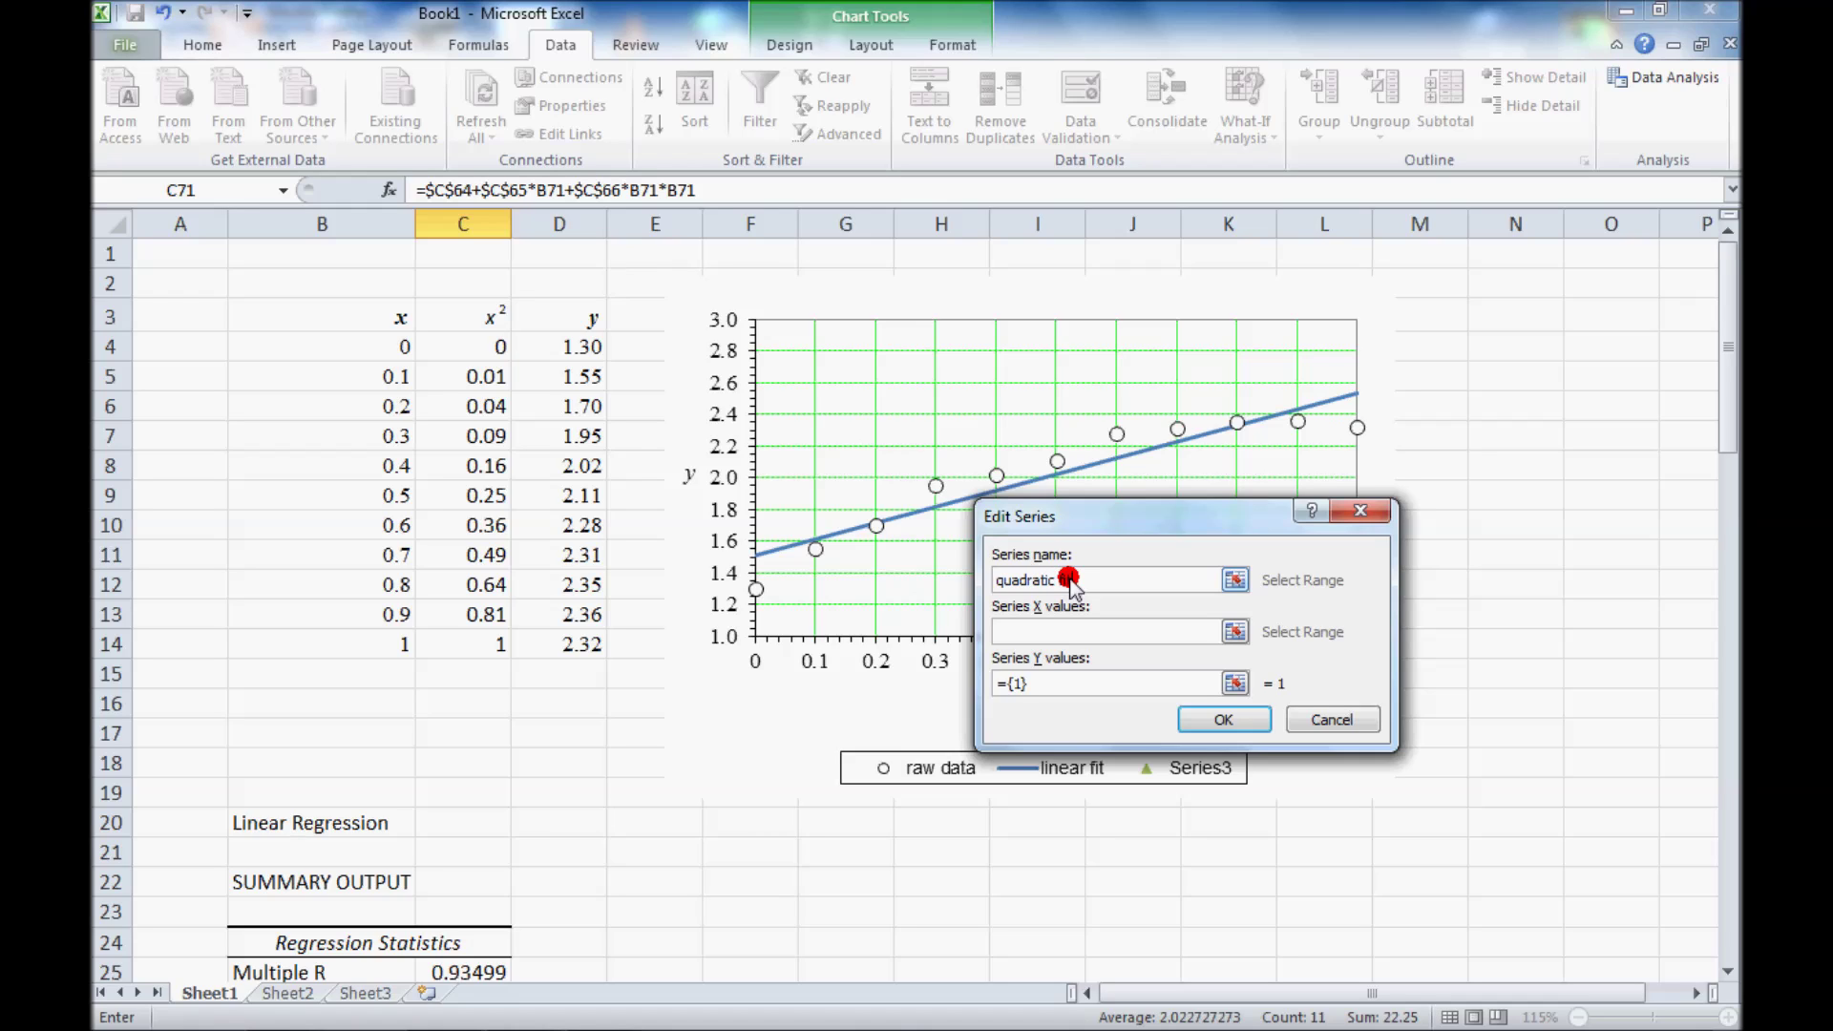
Give the new series X values B71:B81 and Y values C71:C81, and confirm.
left_click(1234, 631)
left_click_drag(1729, 420, 1728, 912)
left_click_drag(382, 644, 345, 945)
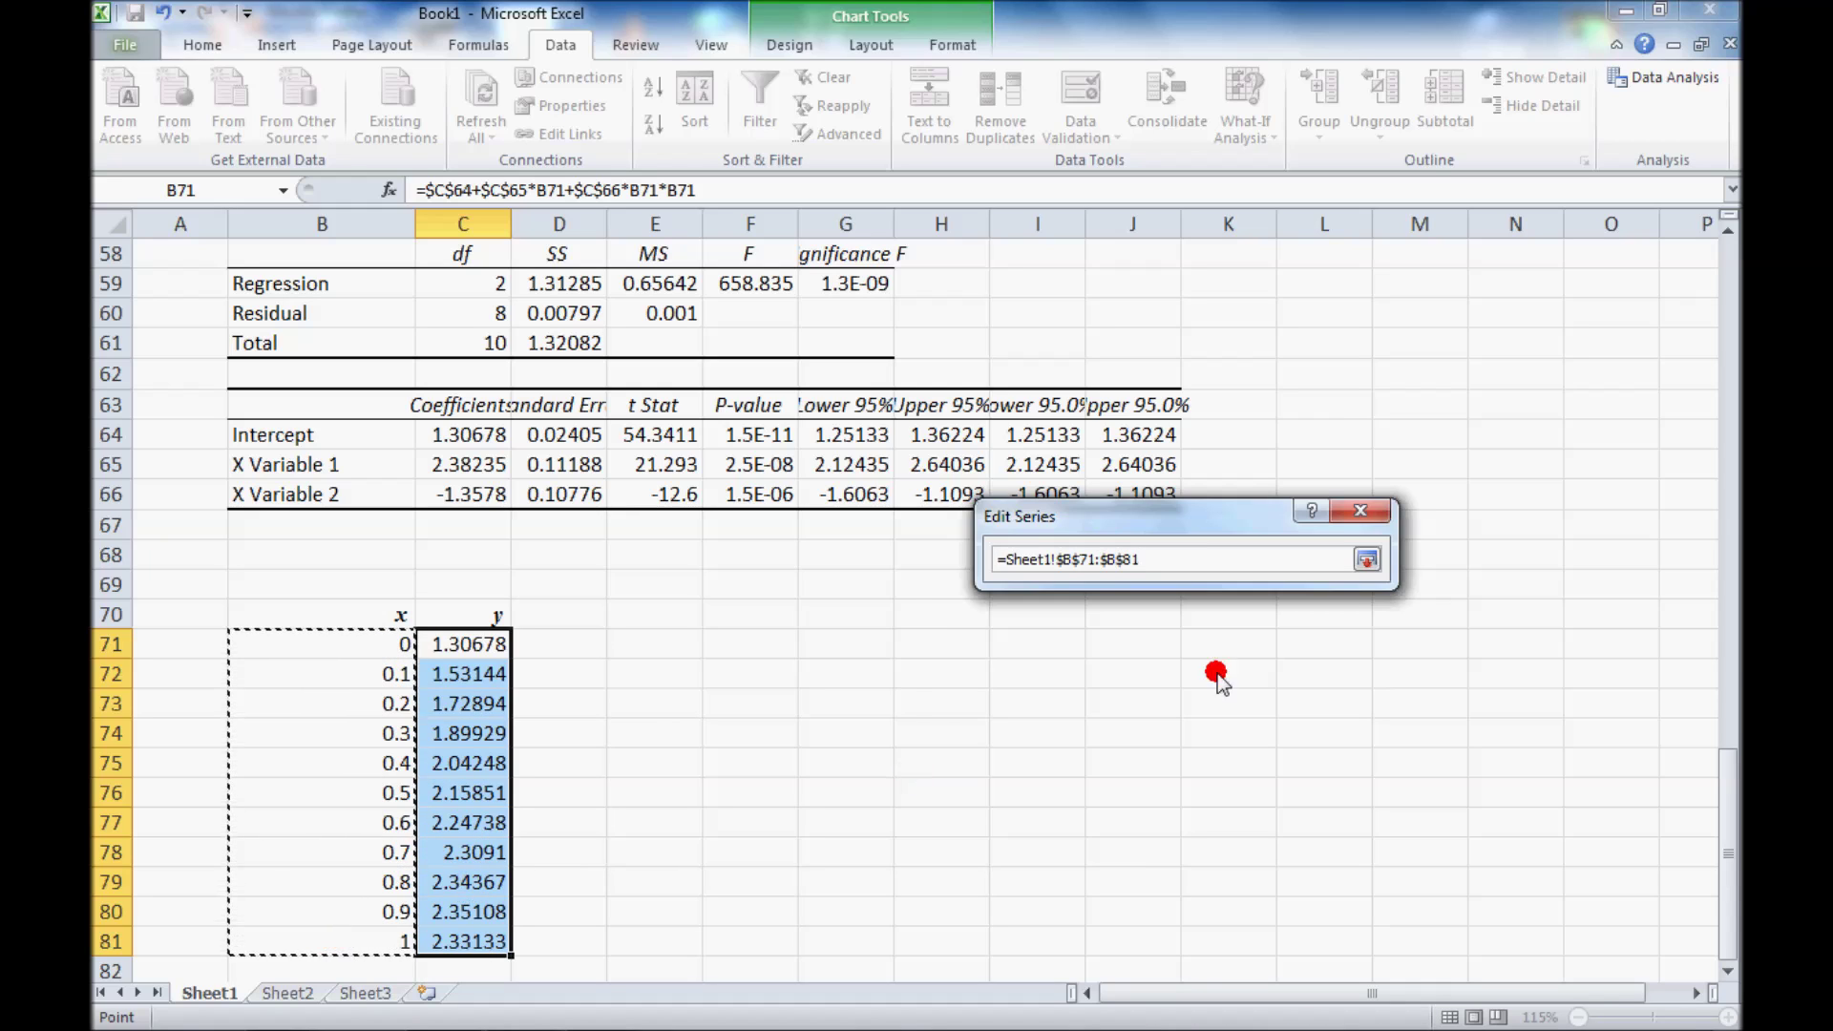
left_click(1367, 559)
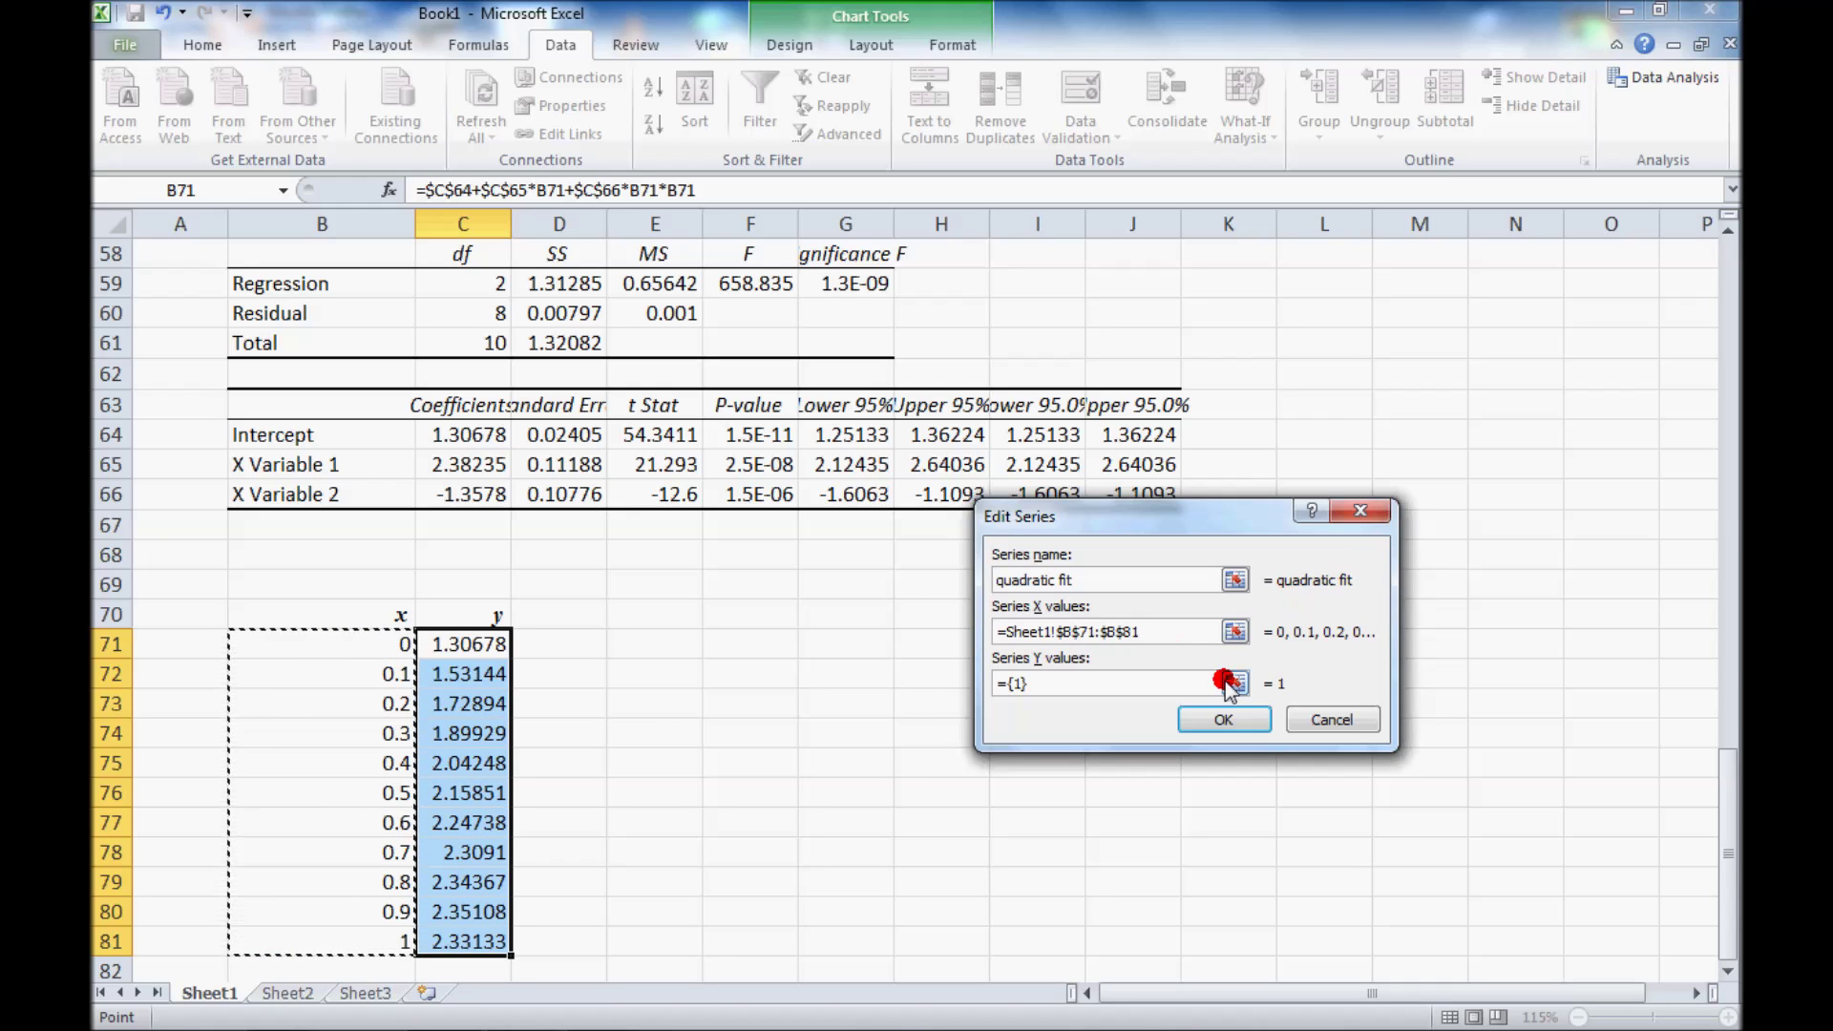
left_click(1231, 686)
left_click_drag(471, 644, 434, 945)
left_click(1368, 560)
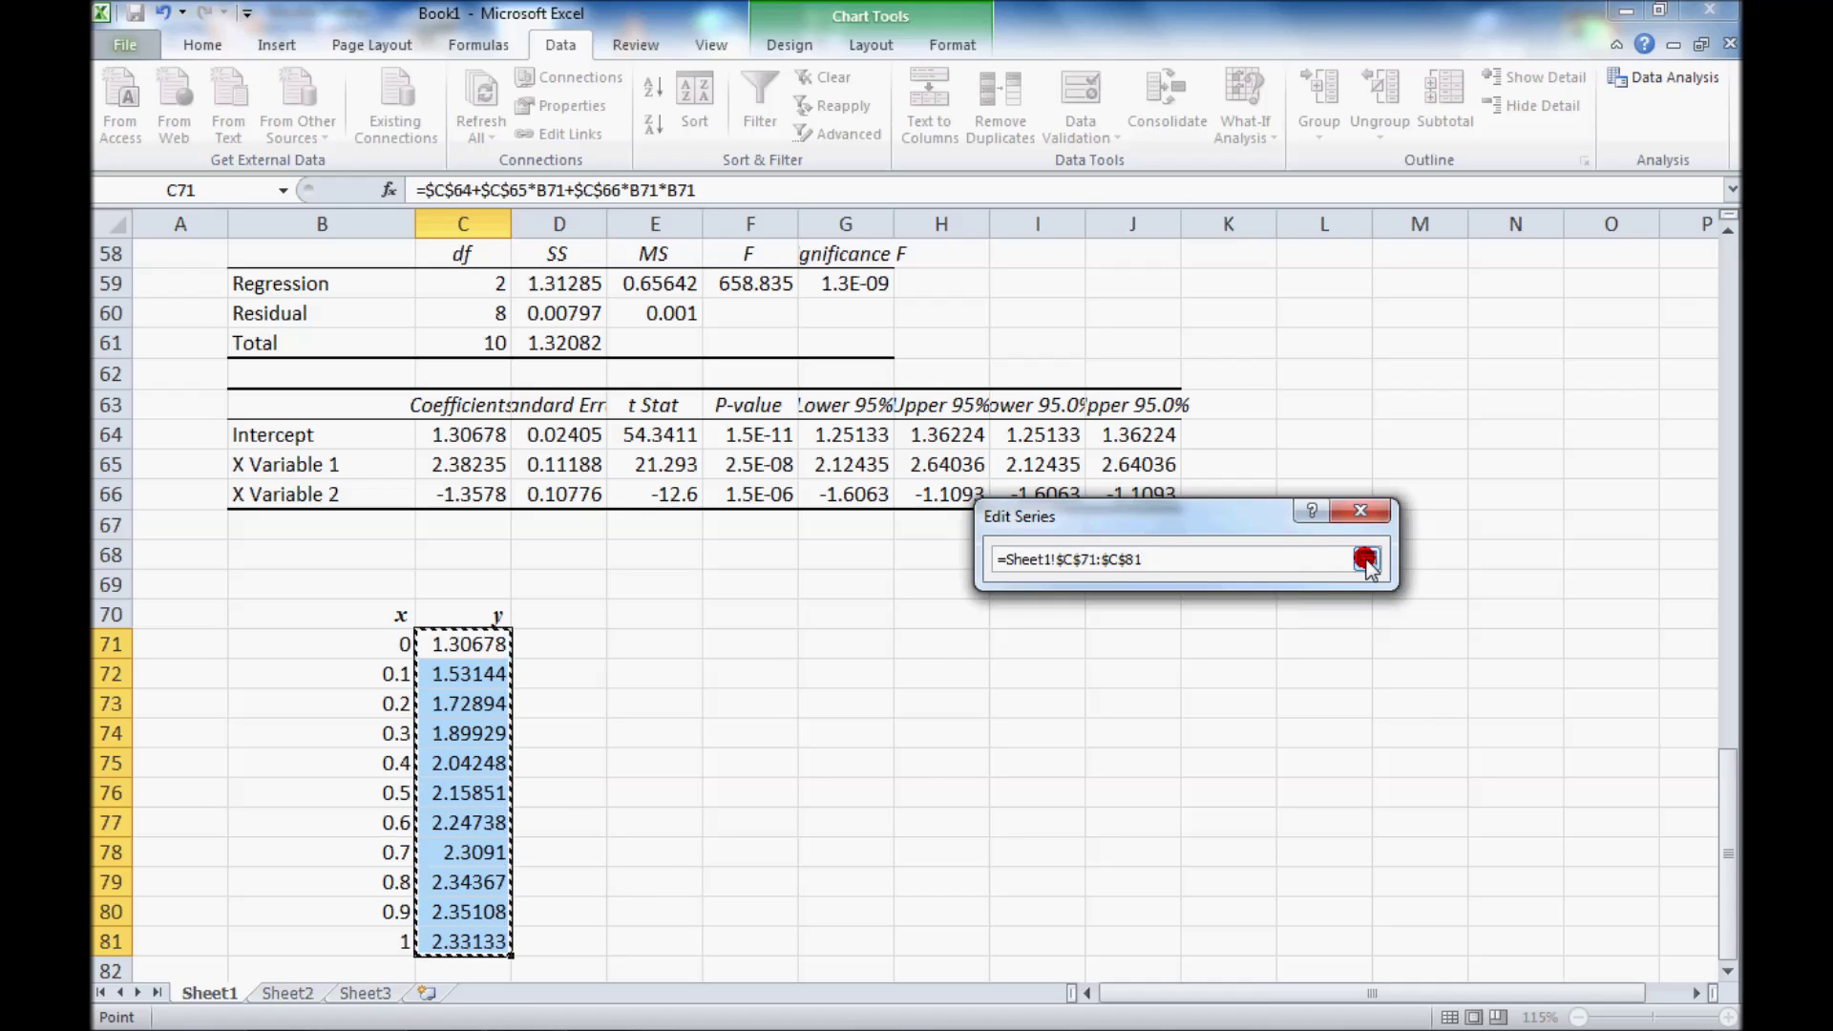
left_click(1212, 721)
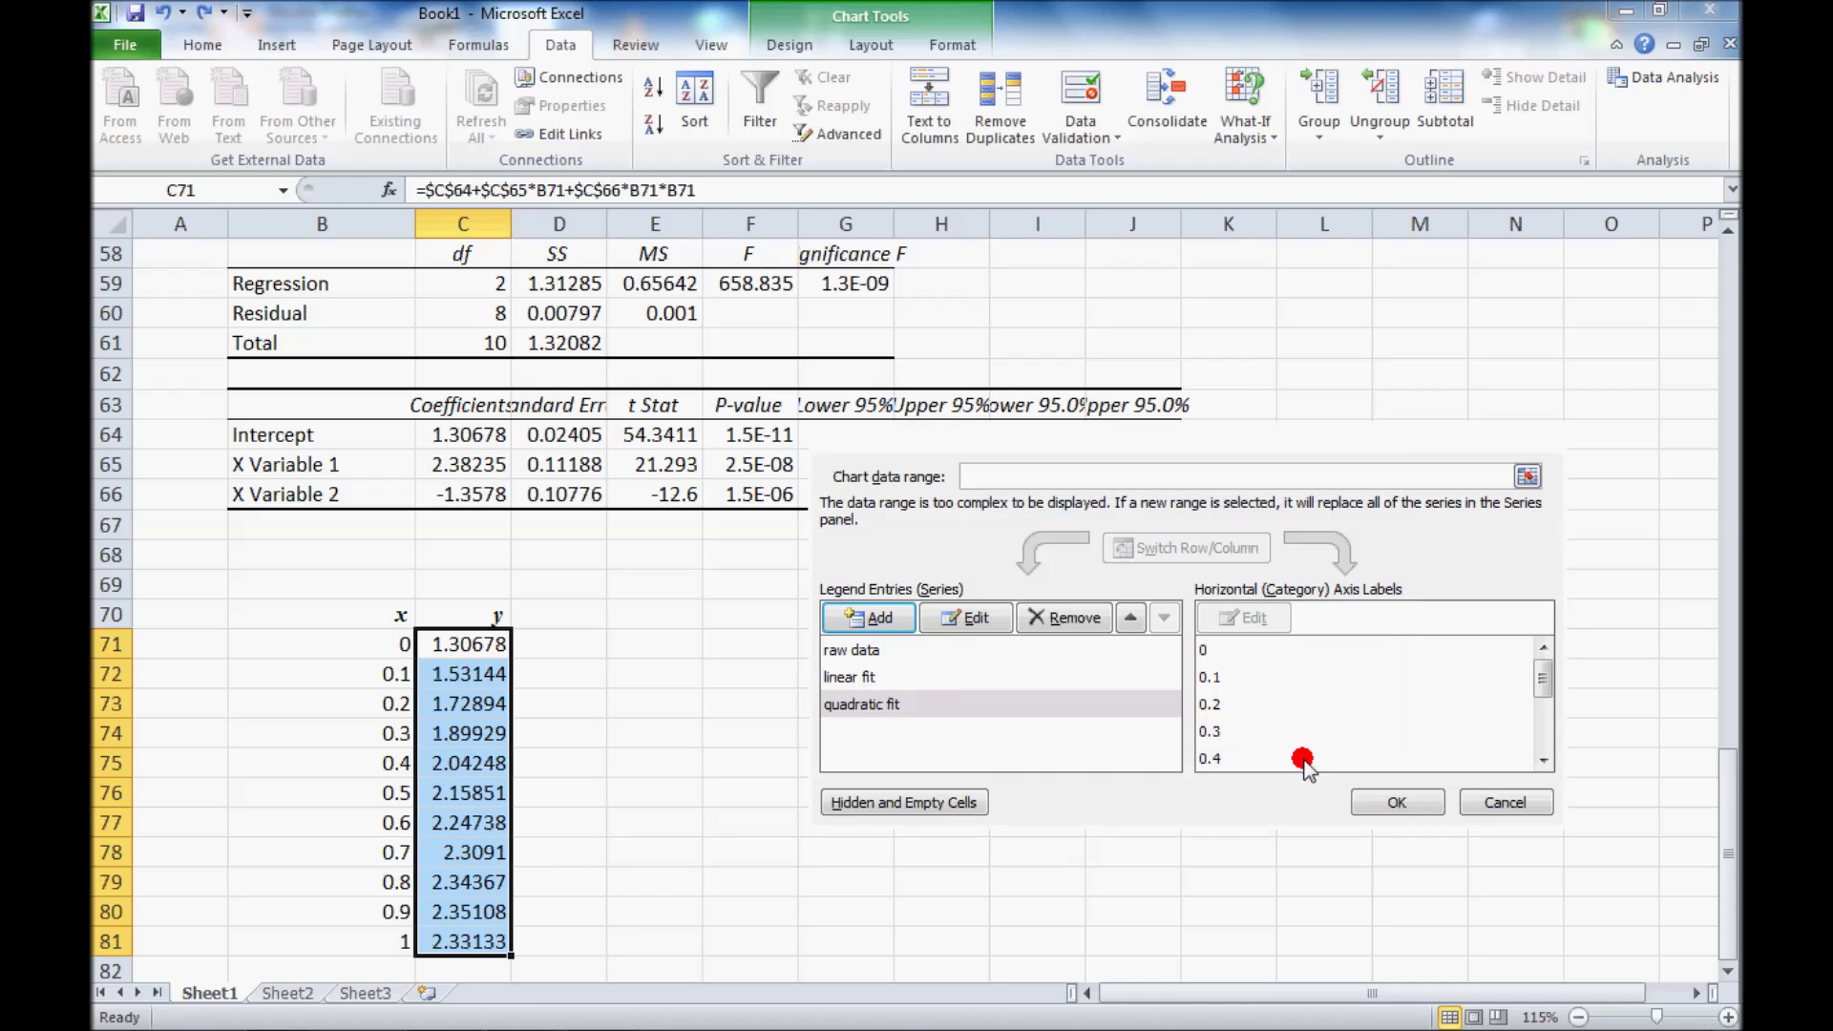
left_click(1387, 800)
left_click_drag(1701, 807, 1702, 246)
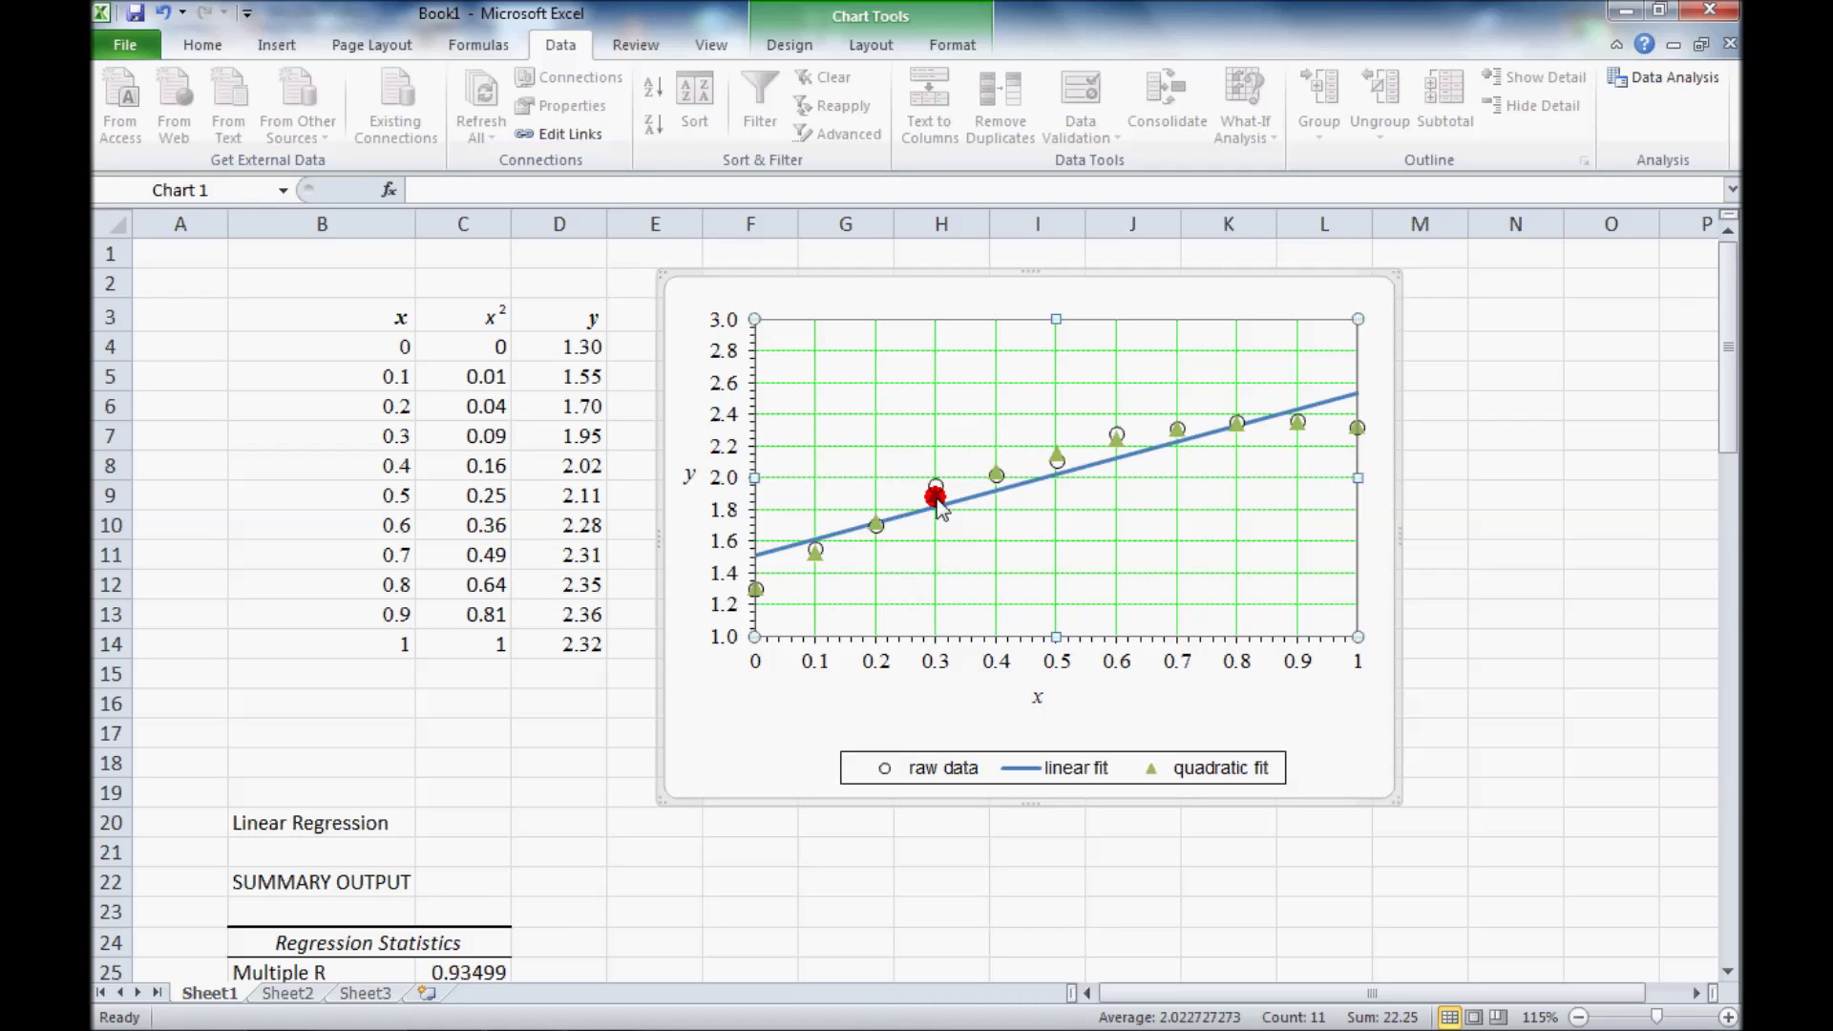
Set the quadratic fit series' marker type to None and its line to solid red.
right_click(935, 496)
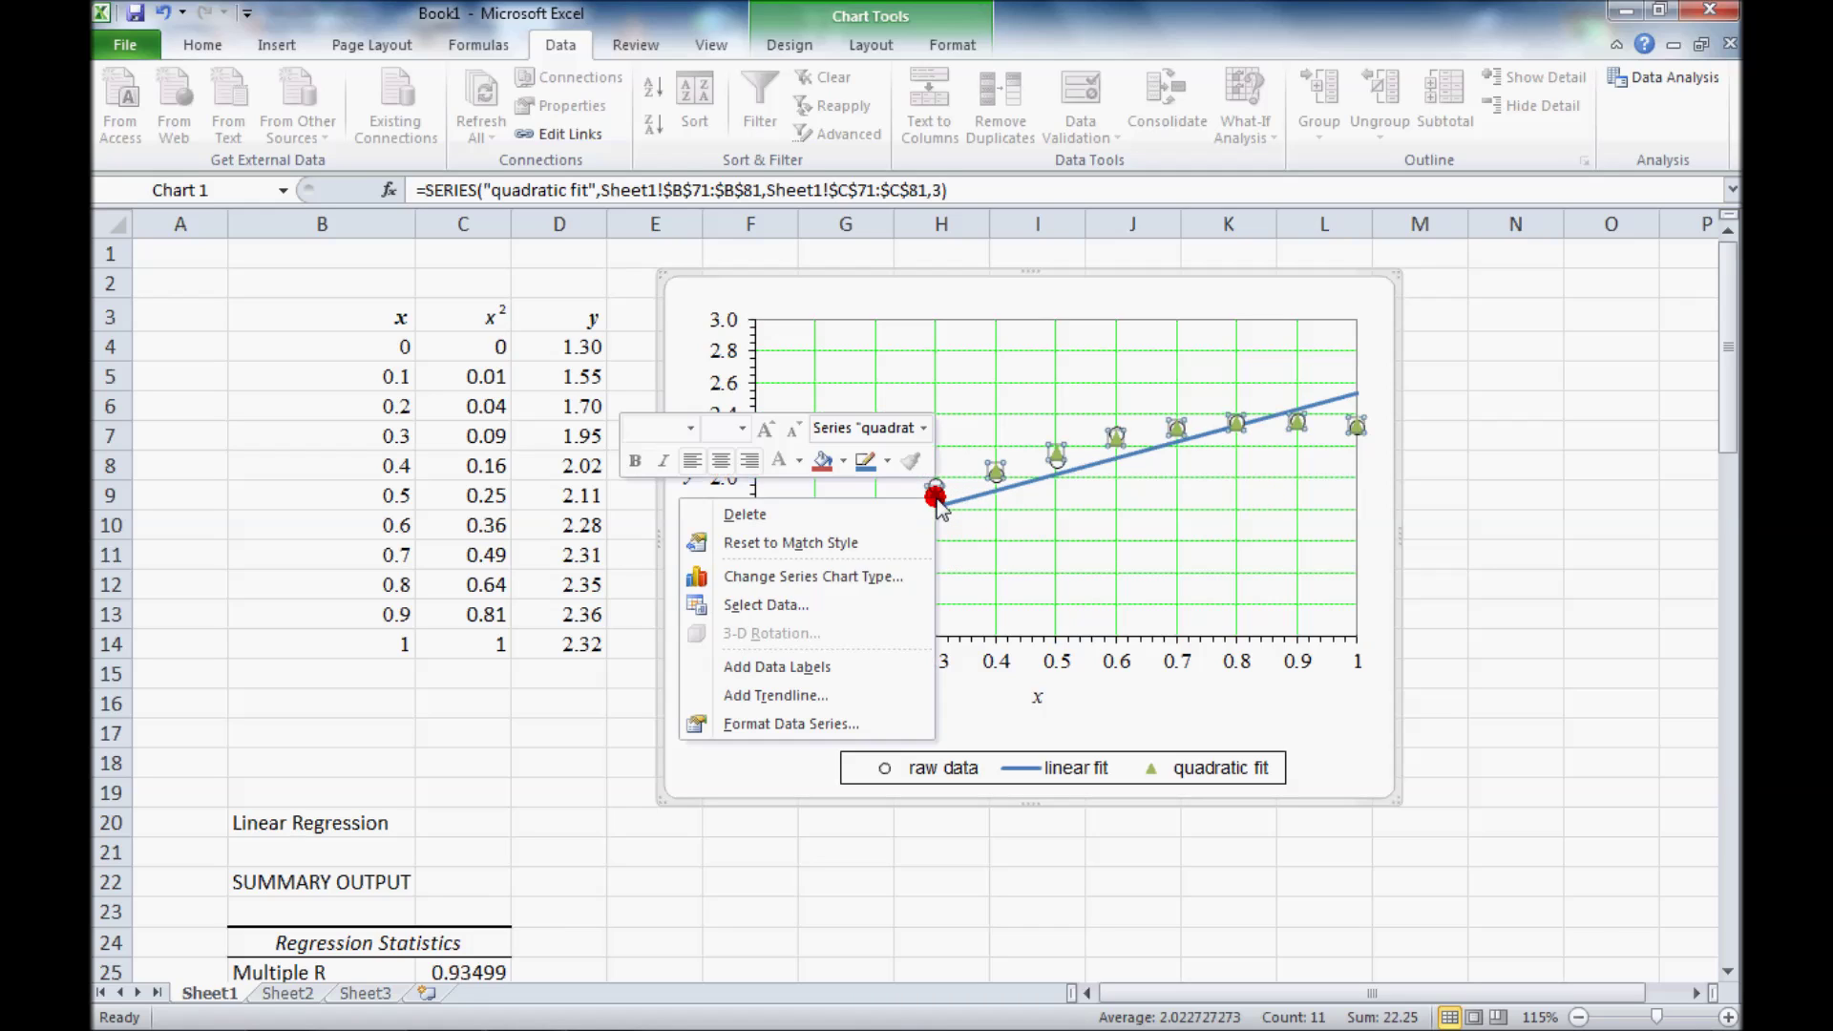
left_click(783, 724)
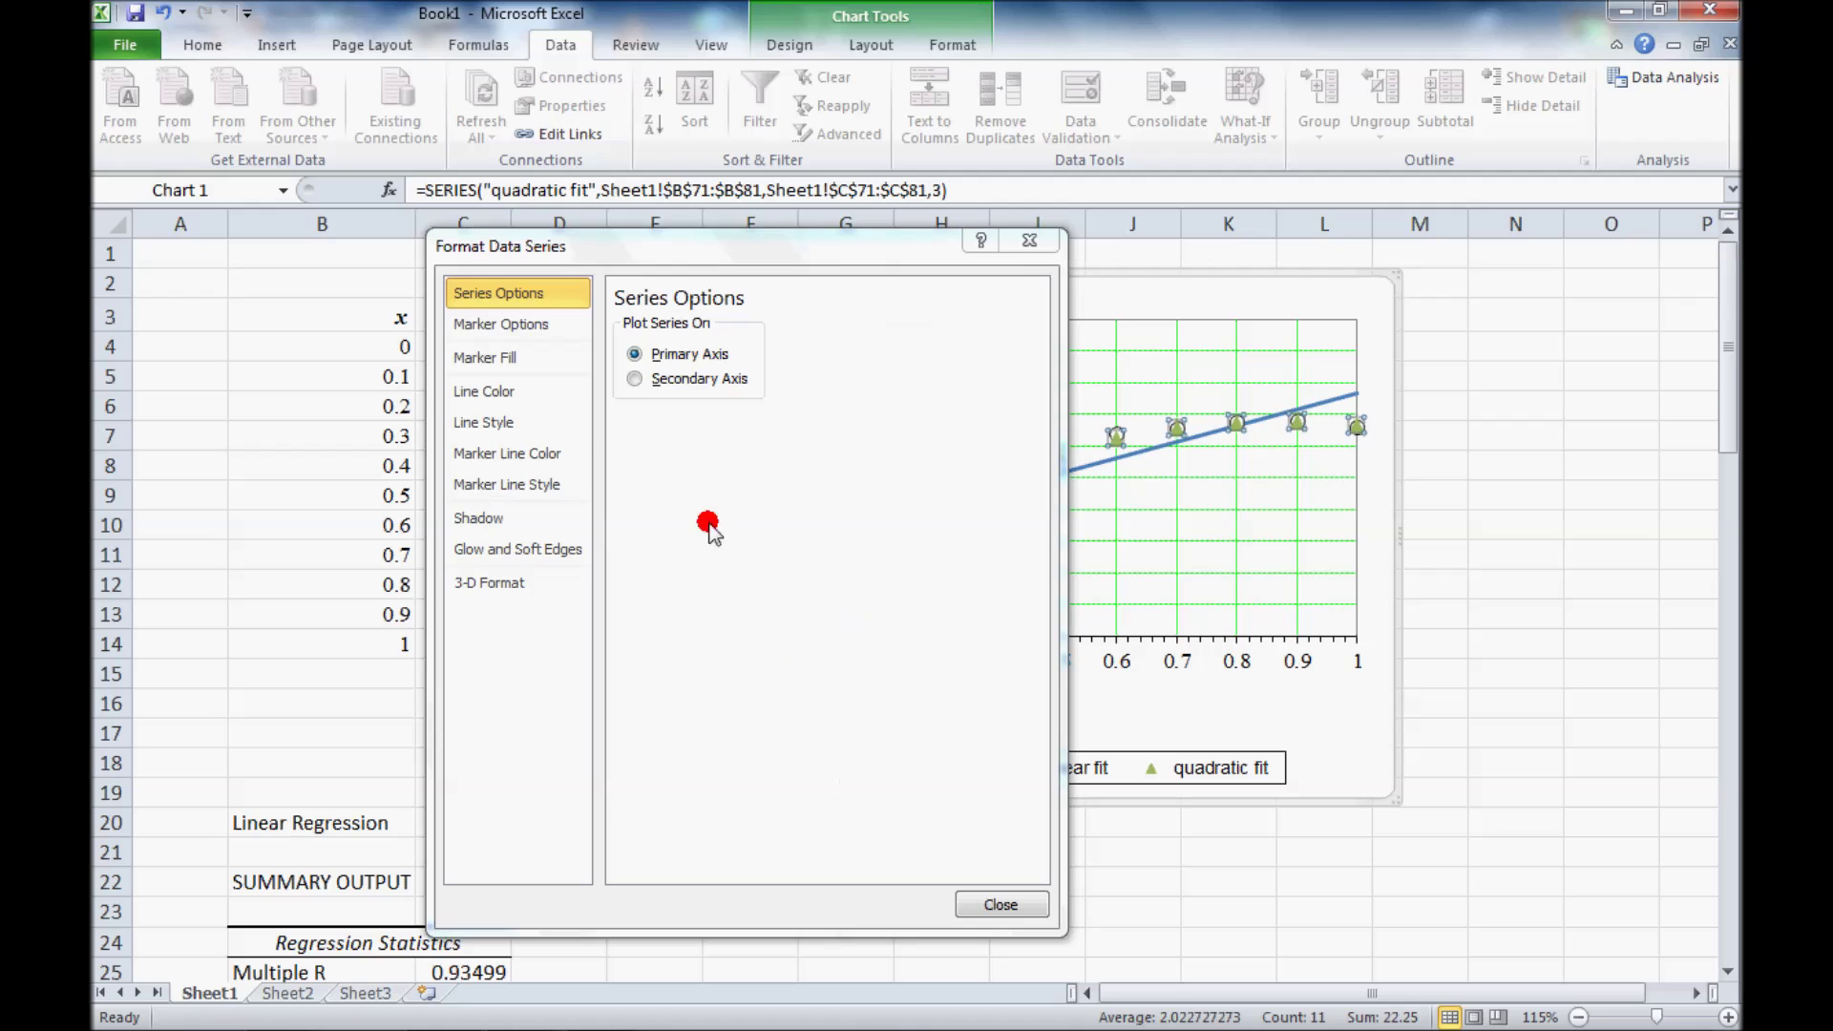
left_click(517, 324)
left_click(632, 380)
left_click(528, 390)
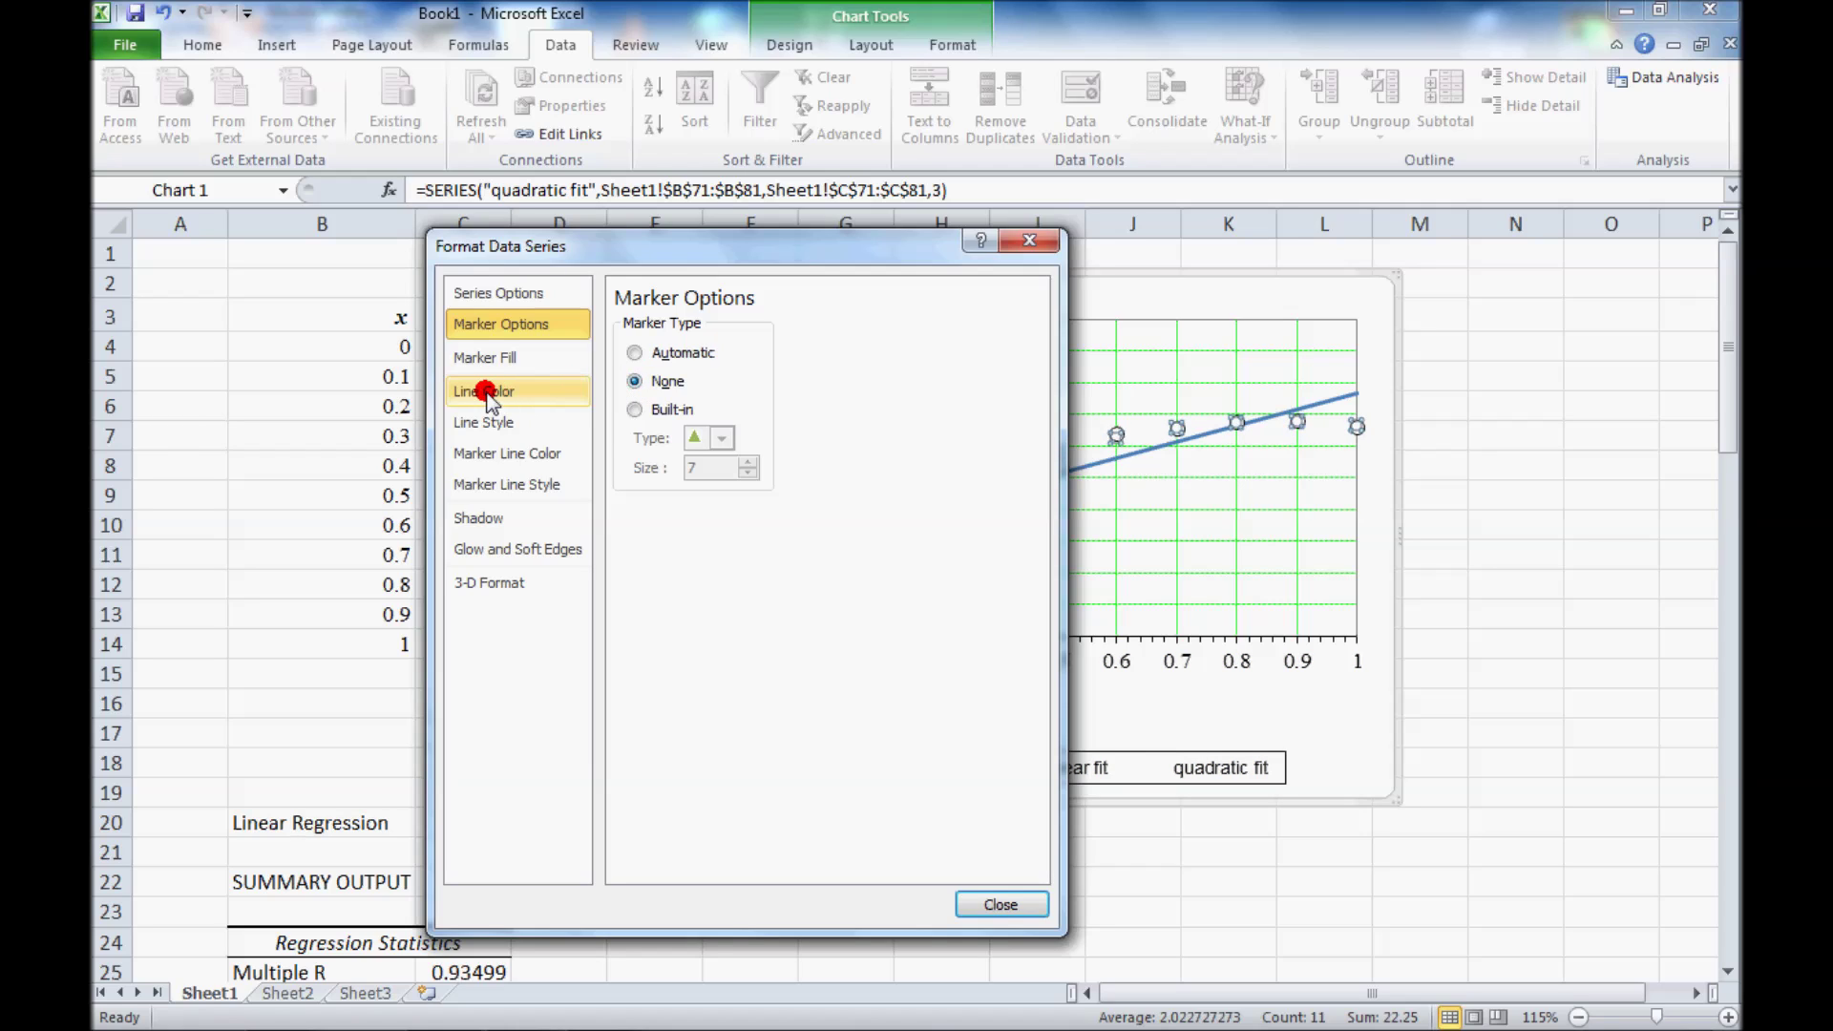
left_click(621, 354)
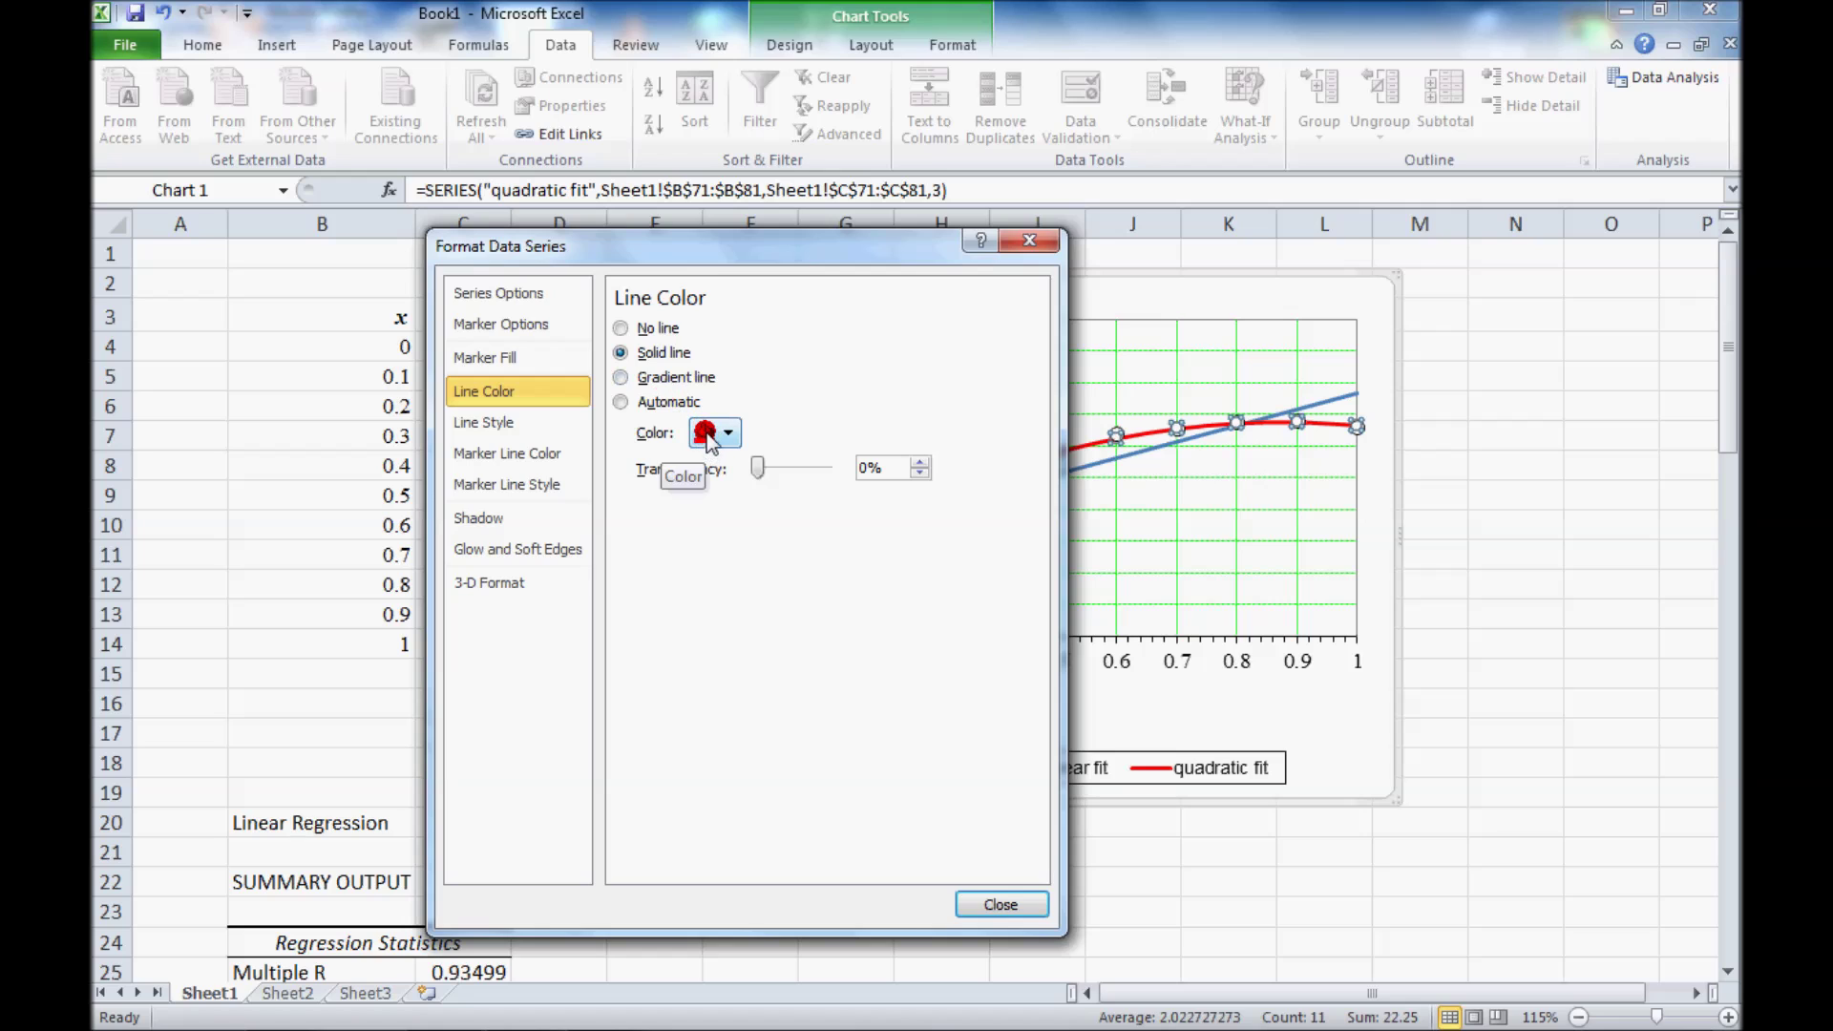
left_click(999, 919)
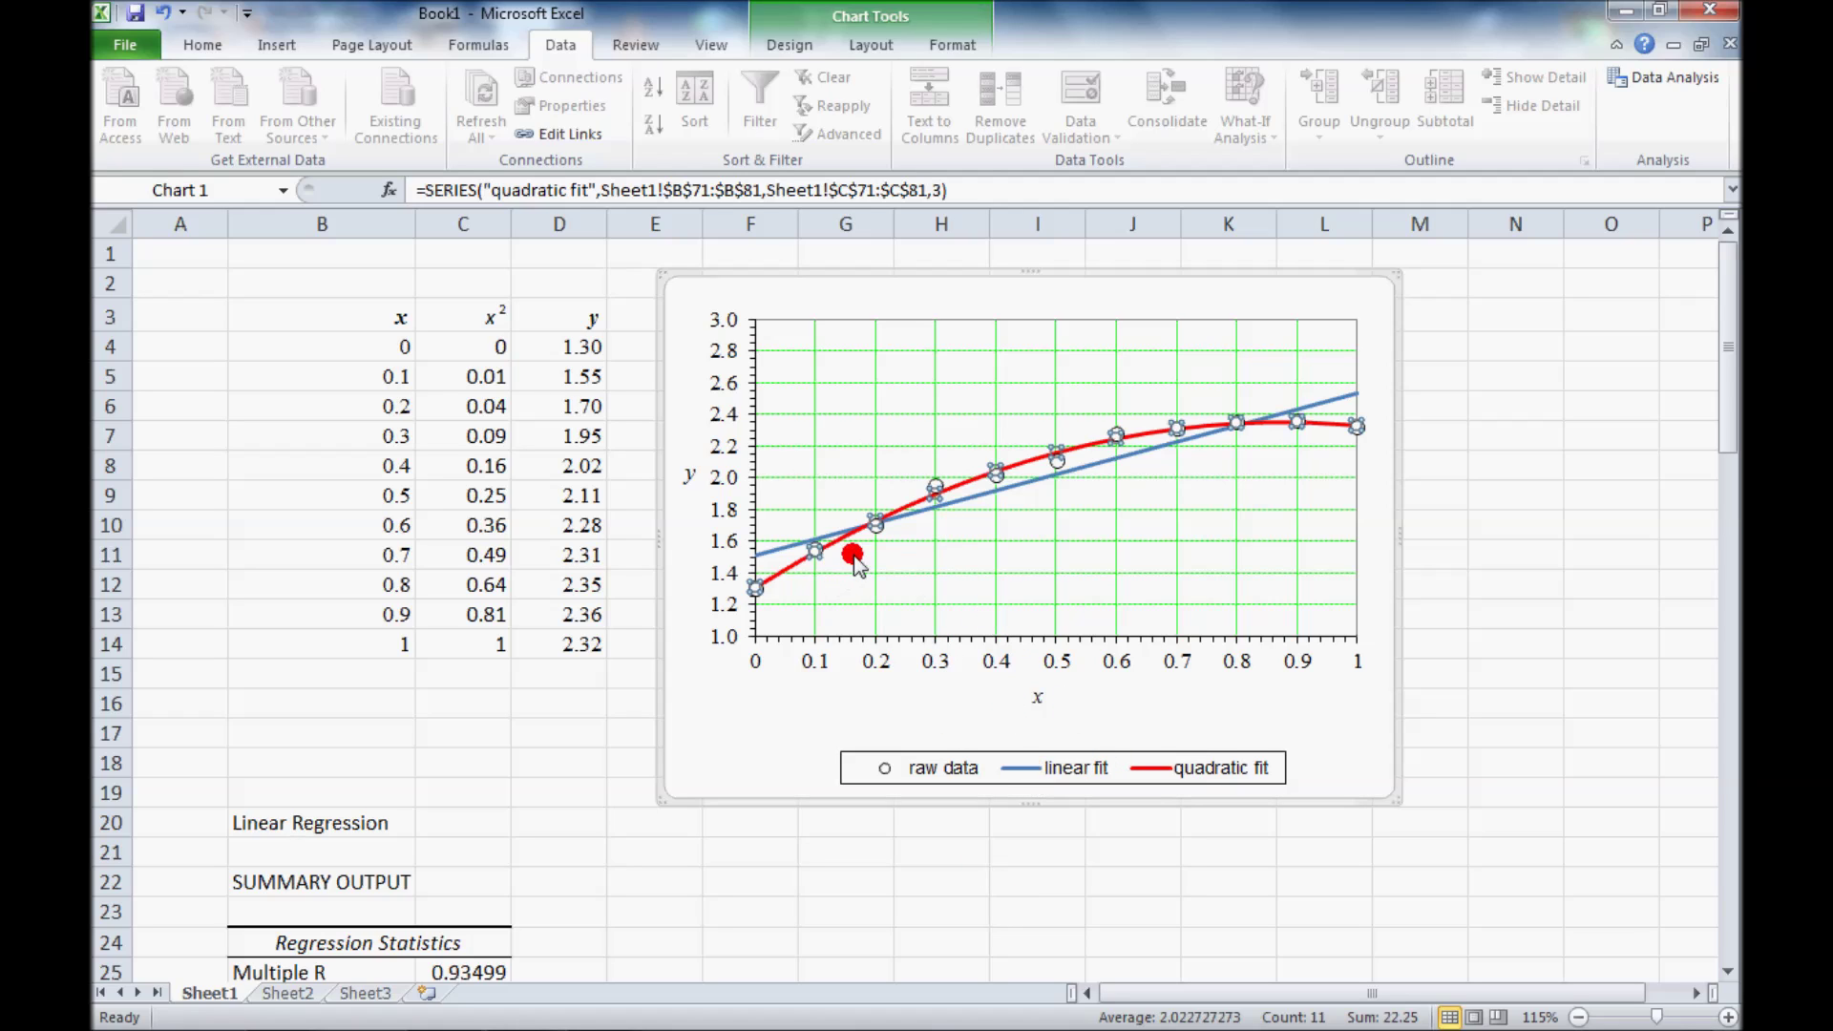
left_click(1446, 475)
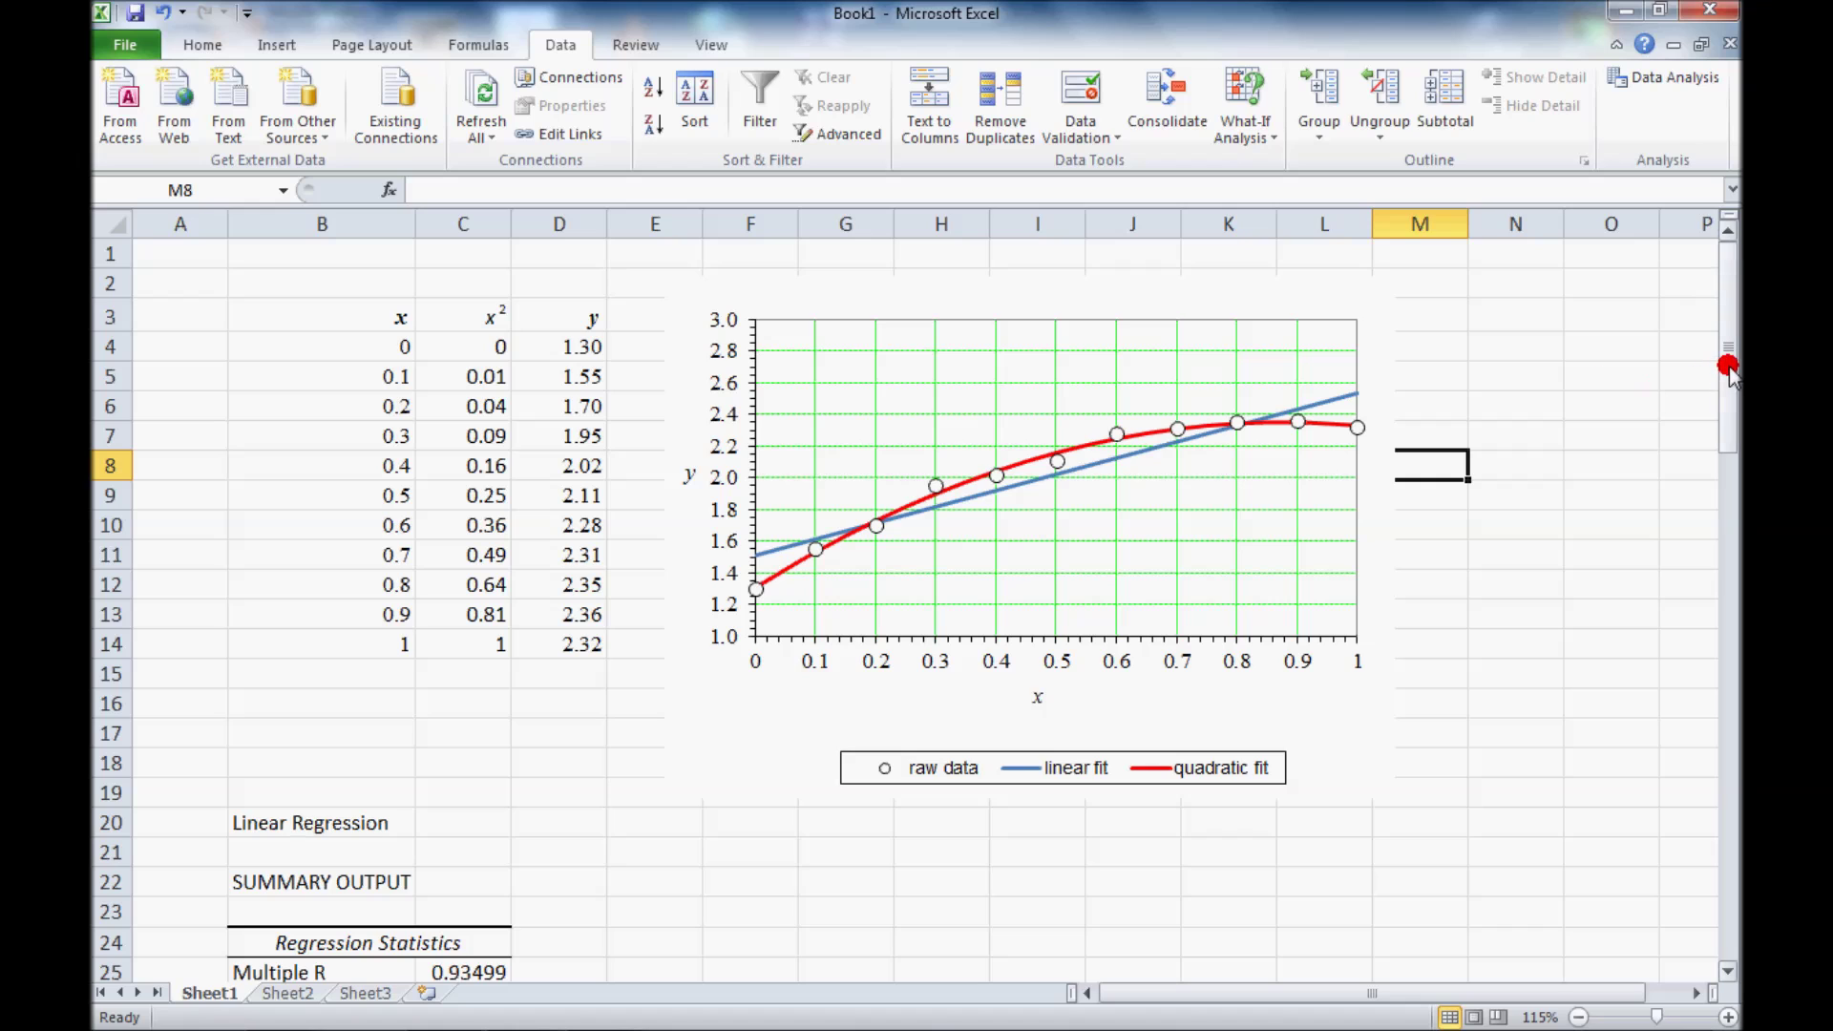
left_click_drag(1726, 369, 1726, 470)
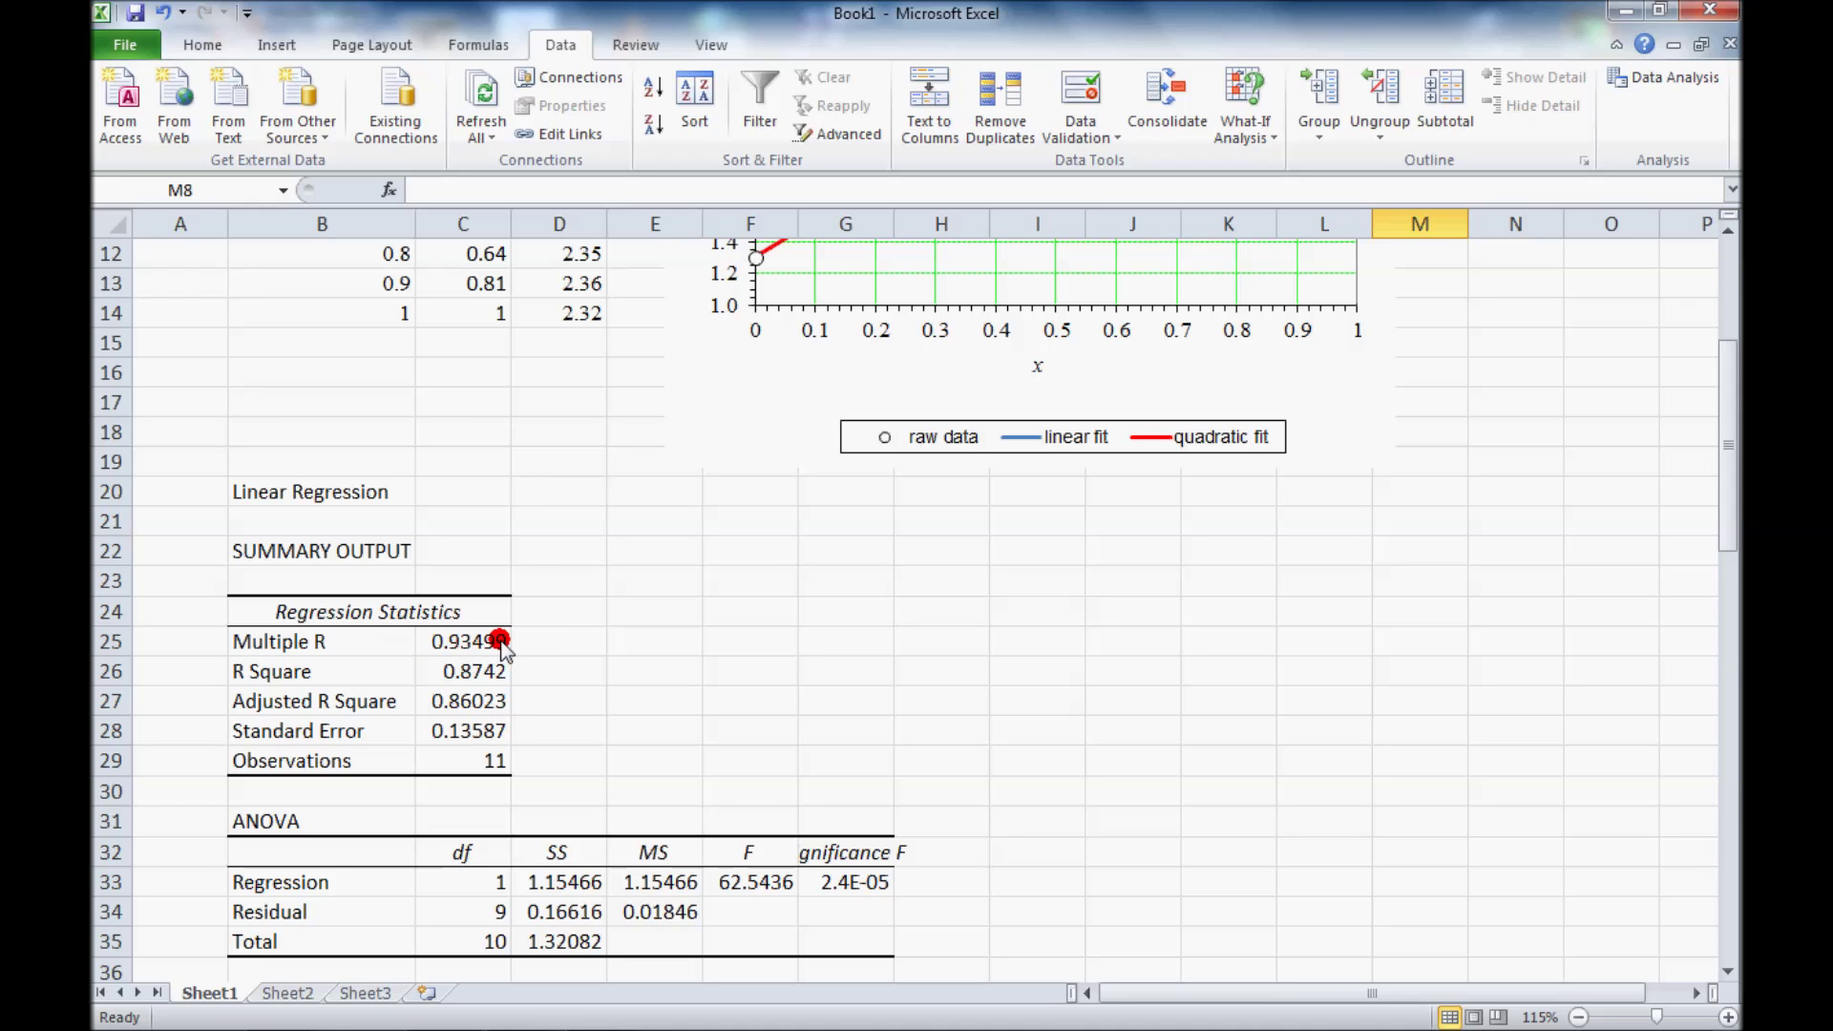
left_click_drag(1731, 451, 1718, 662)
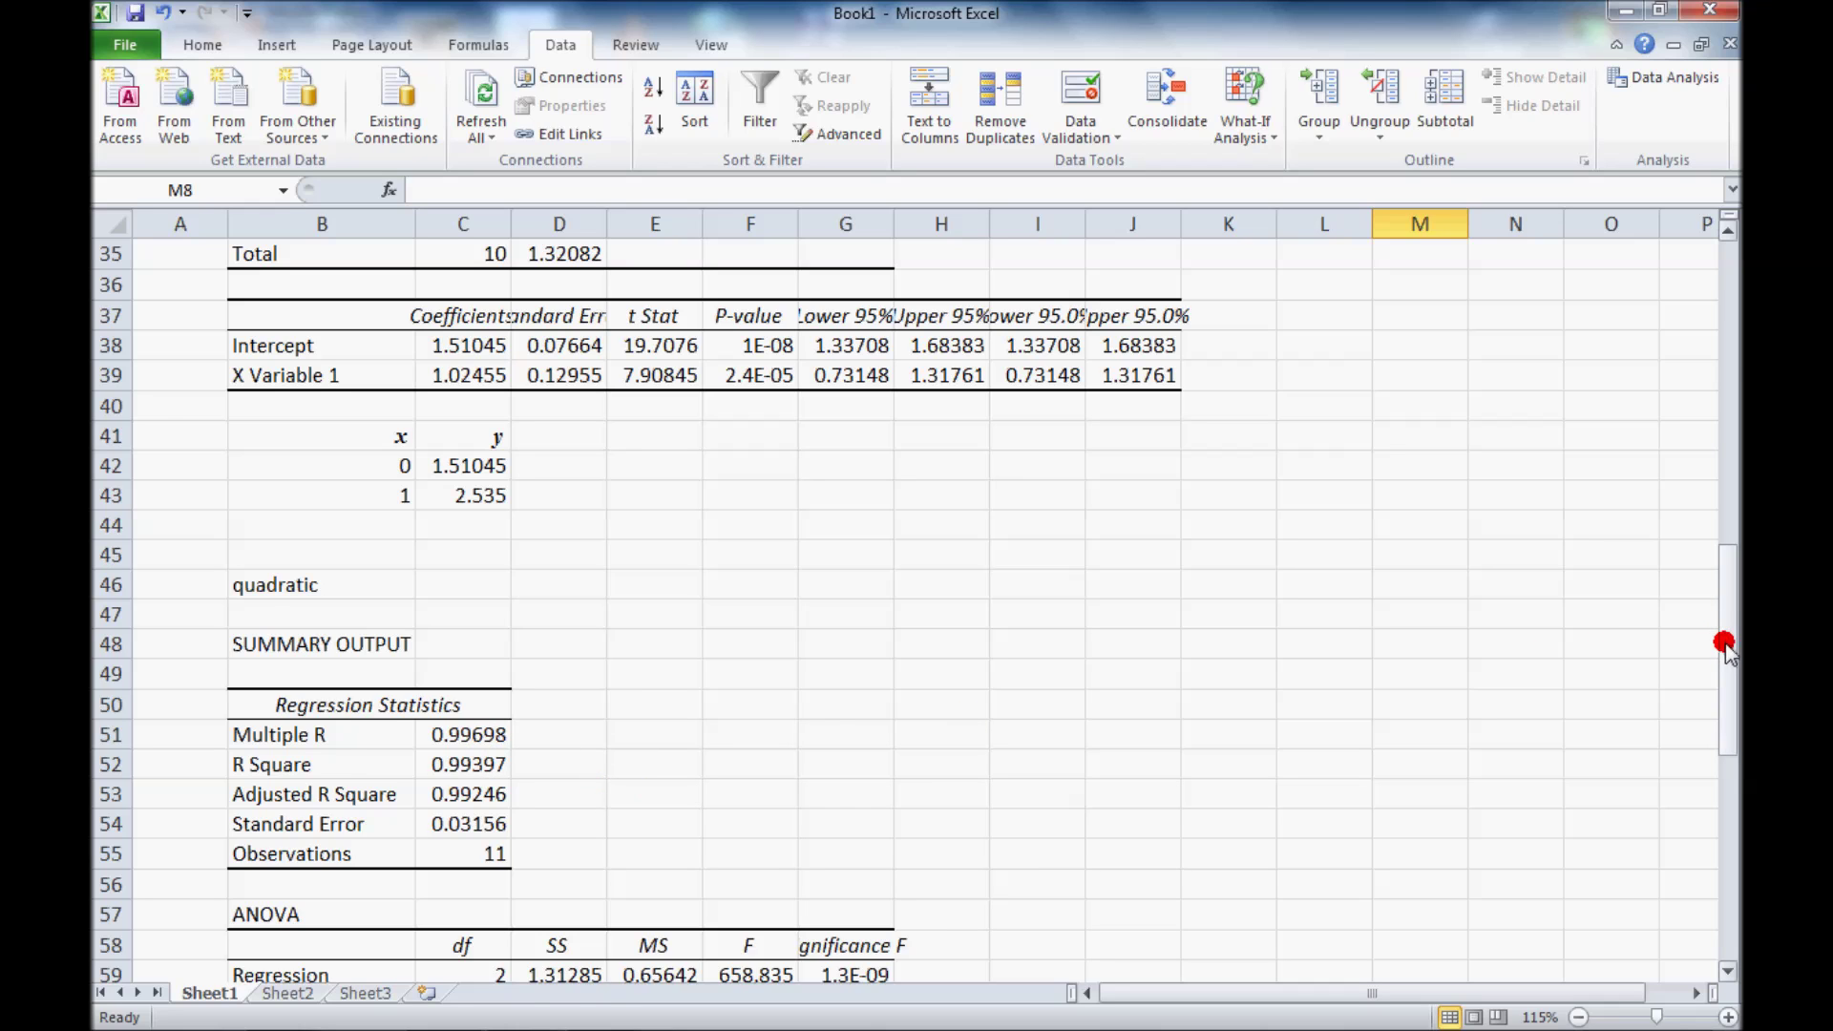
left_click_drag(1719, 642, 1722, 680)
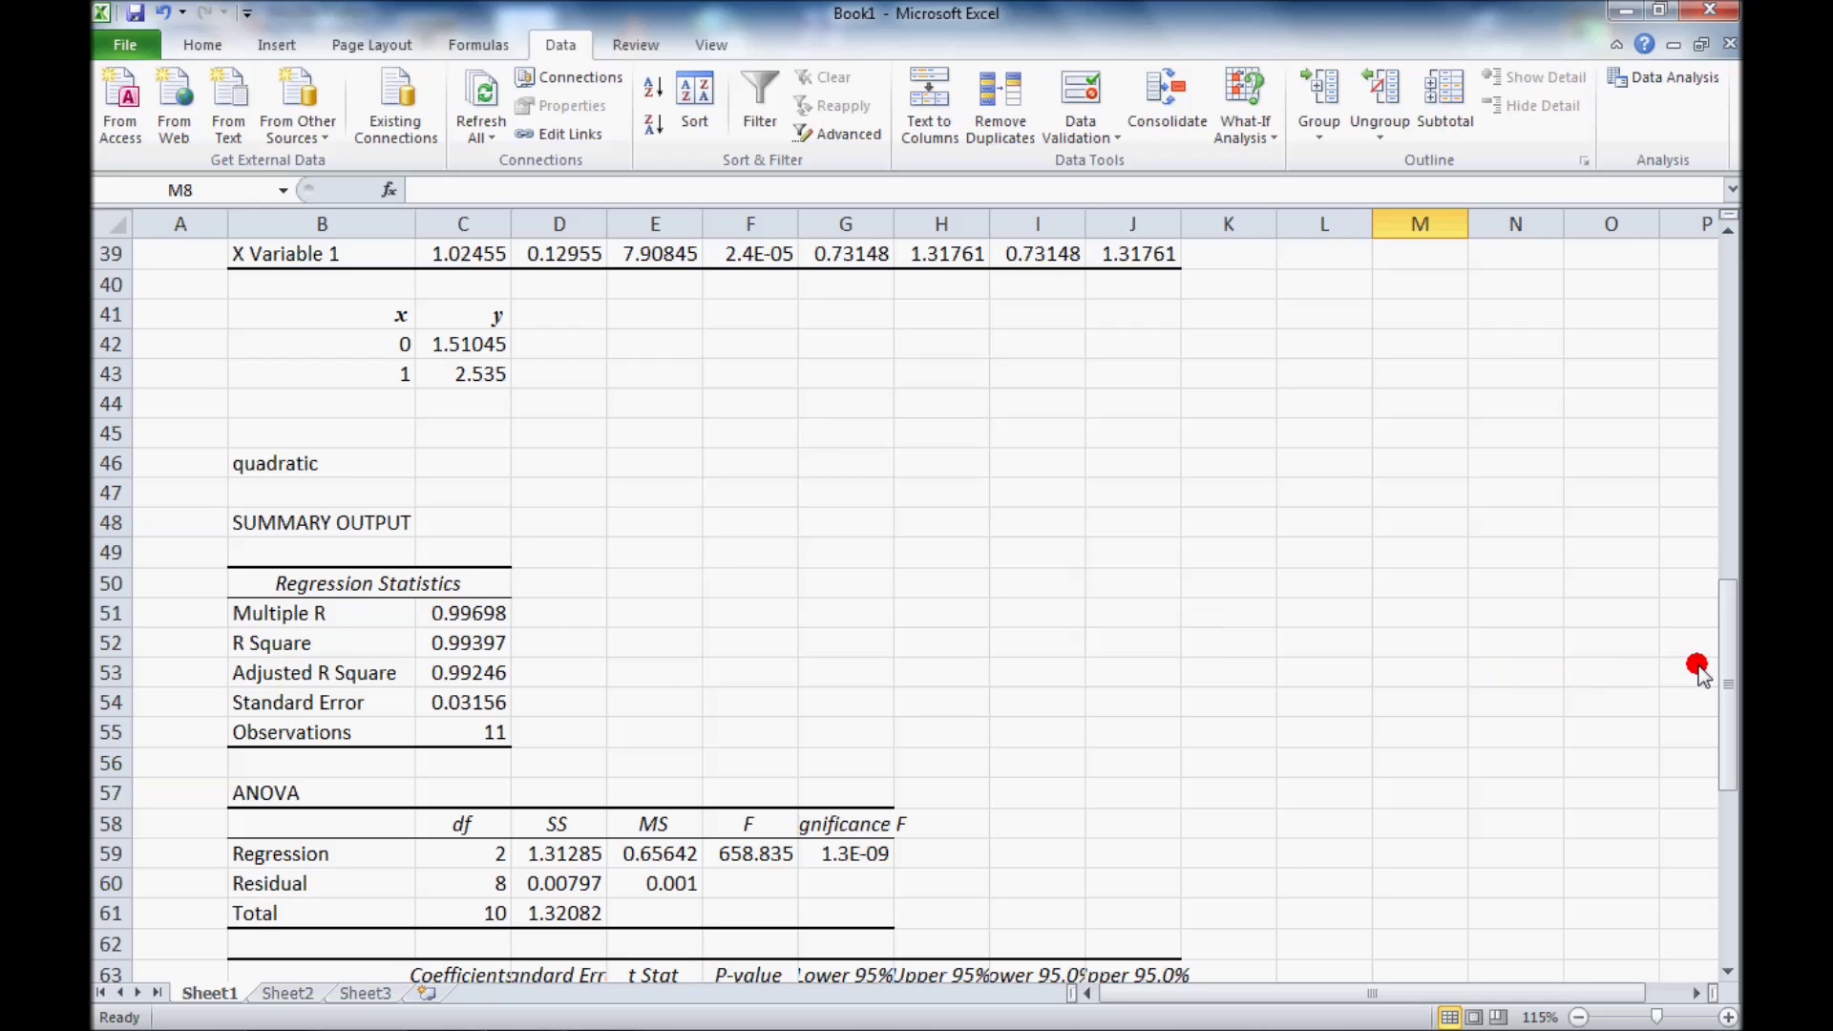
left_click_drag(1722, 668, 1721, 325)
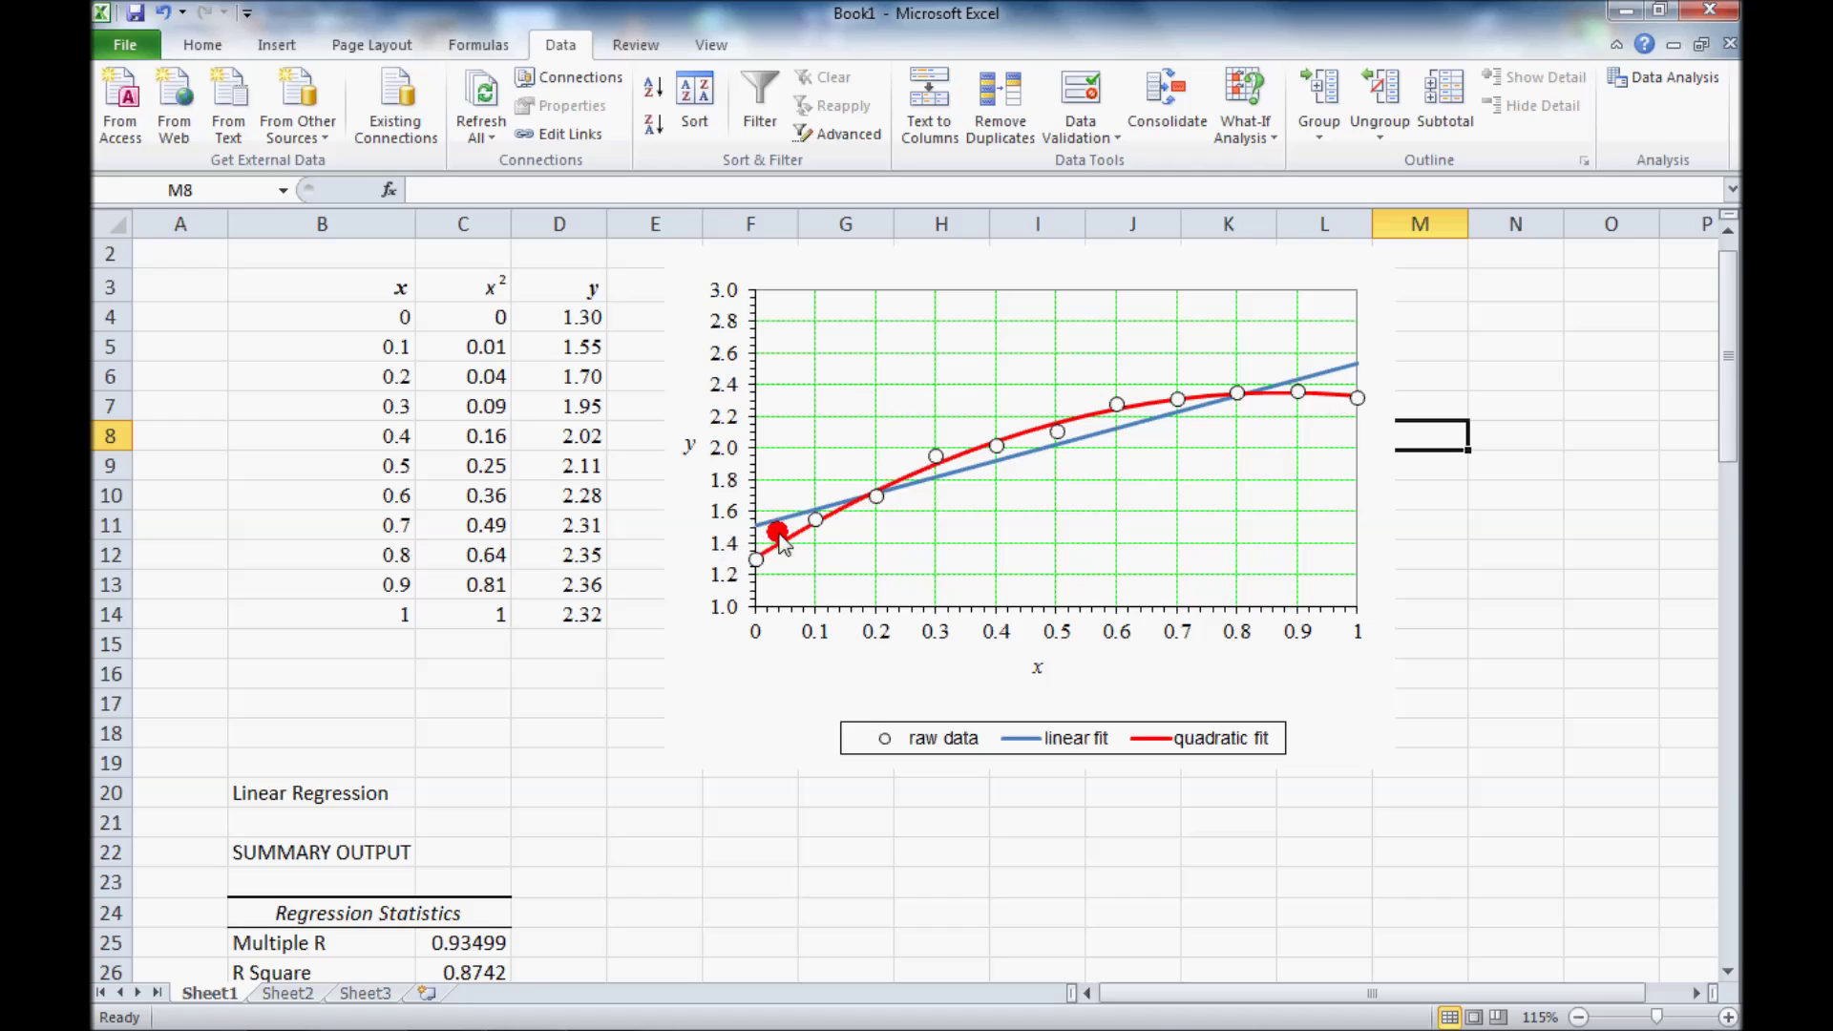
mouse_move(1104, 422)
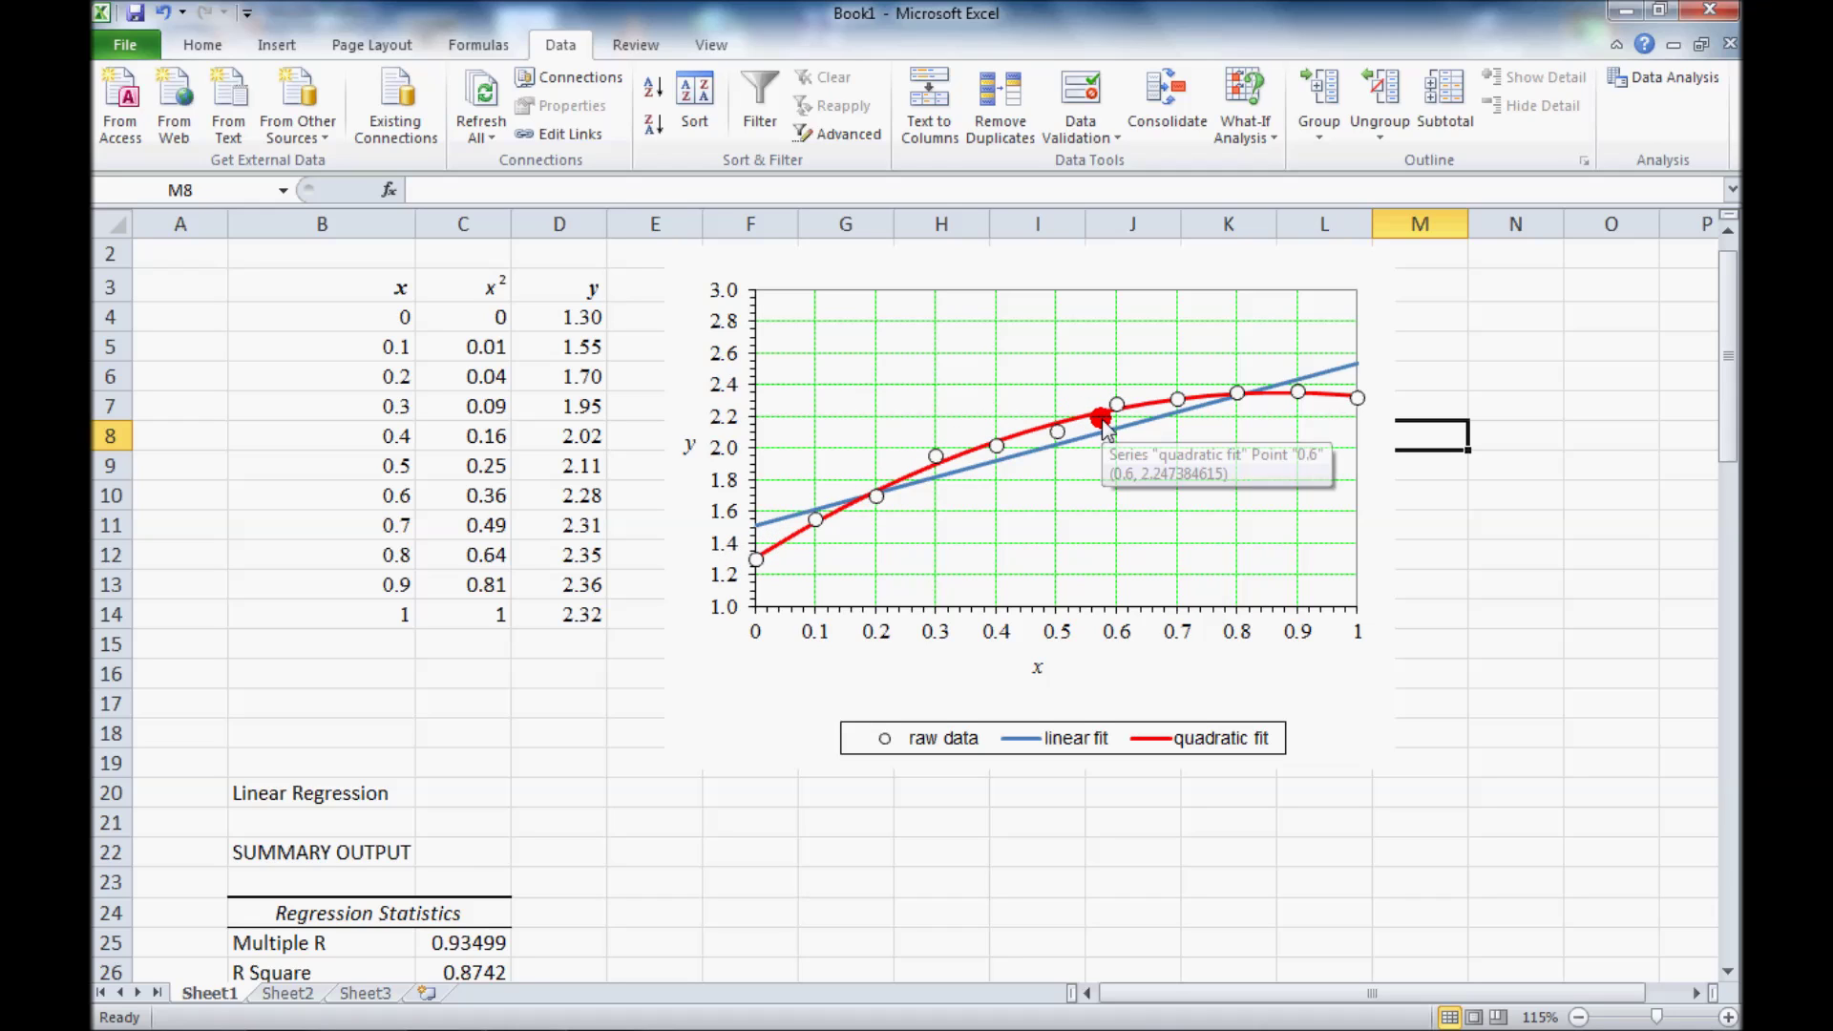